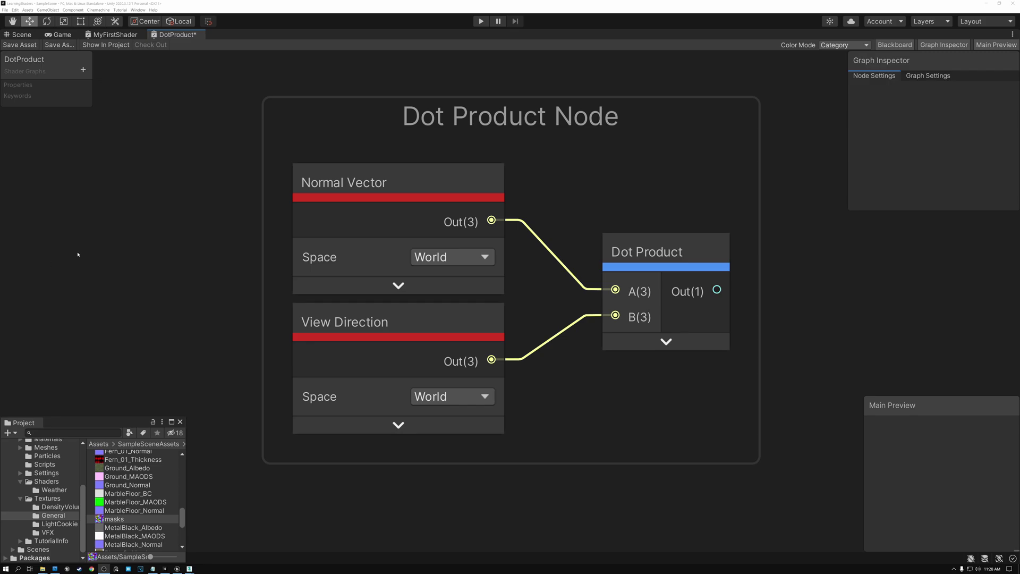
Step: Inspect the Dot Product node and its Normal Vector and View Direction inputs in the Dot Product Node group
left_click(643, 245)
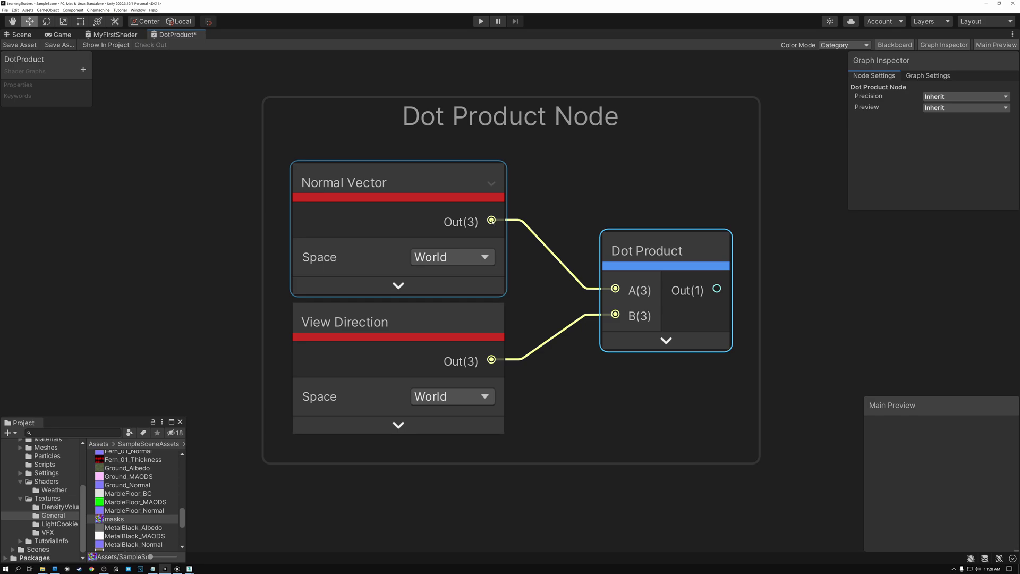
left_click(404, 181)
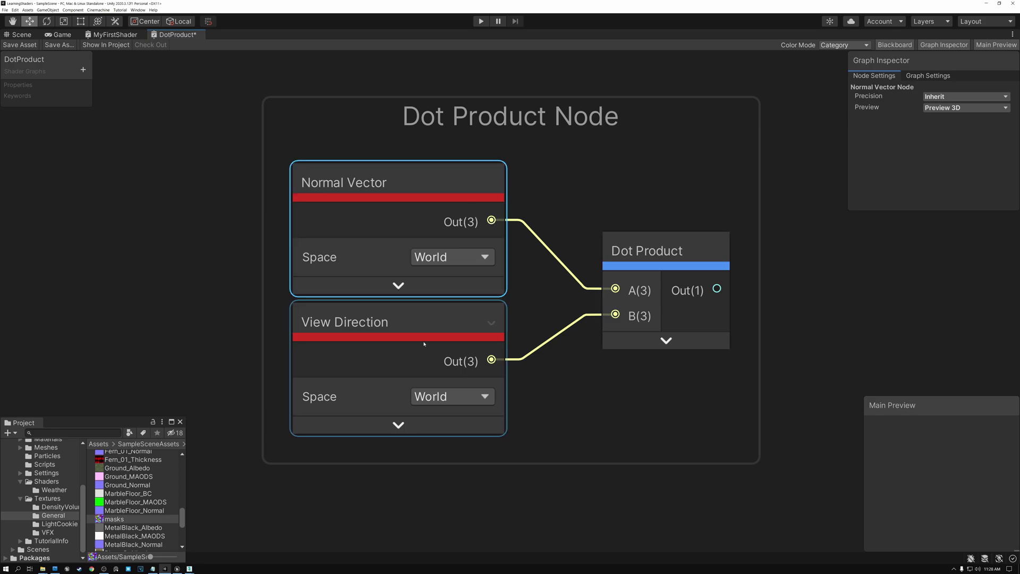
left_click(417, 317)
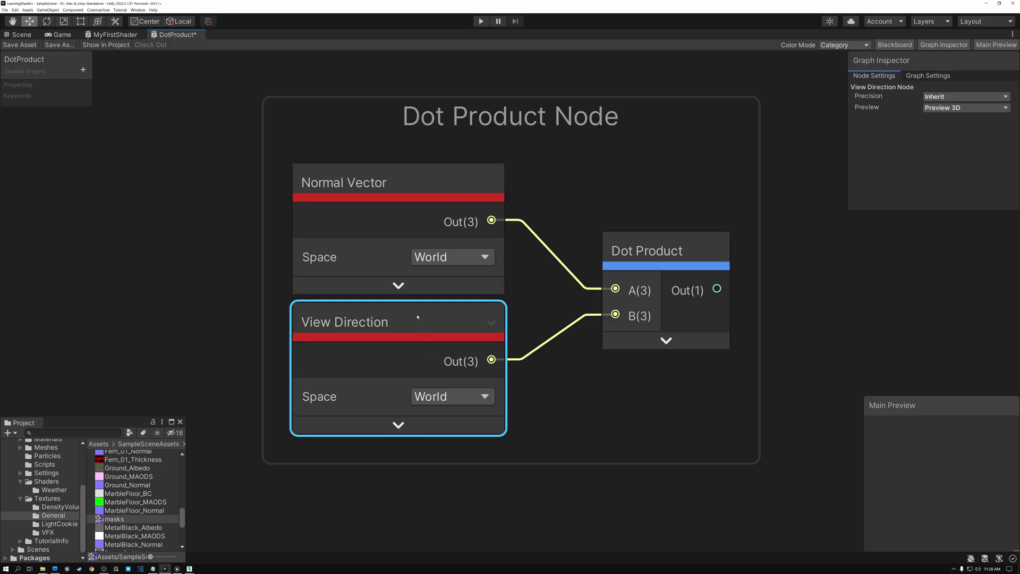
left_click(644, 244)
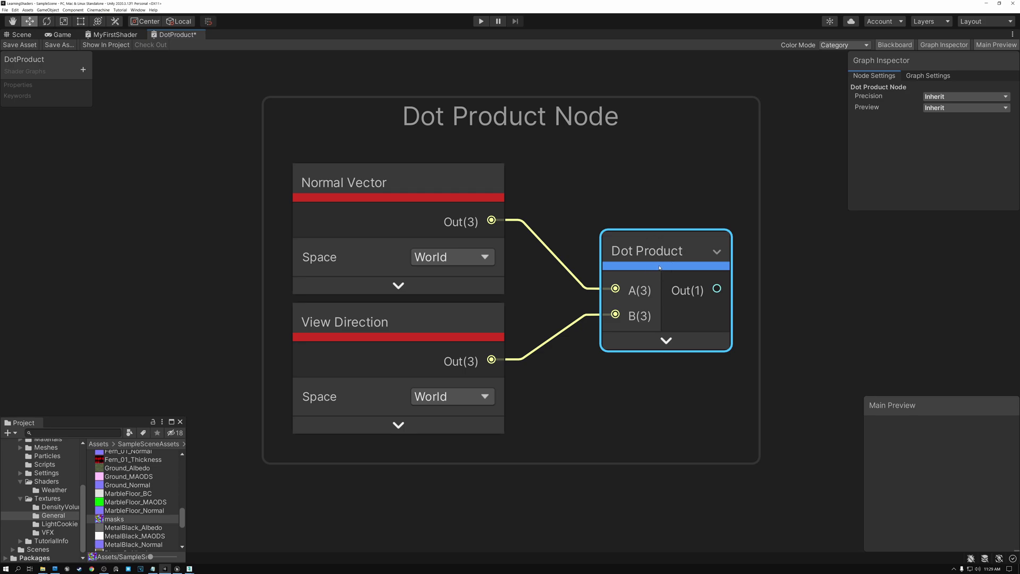
Step: Select all the Split, Multiply and Add nodes in the Dot Product Math group
scroll(660, 267, "down", 5)
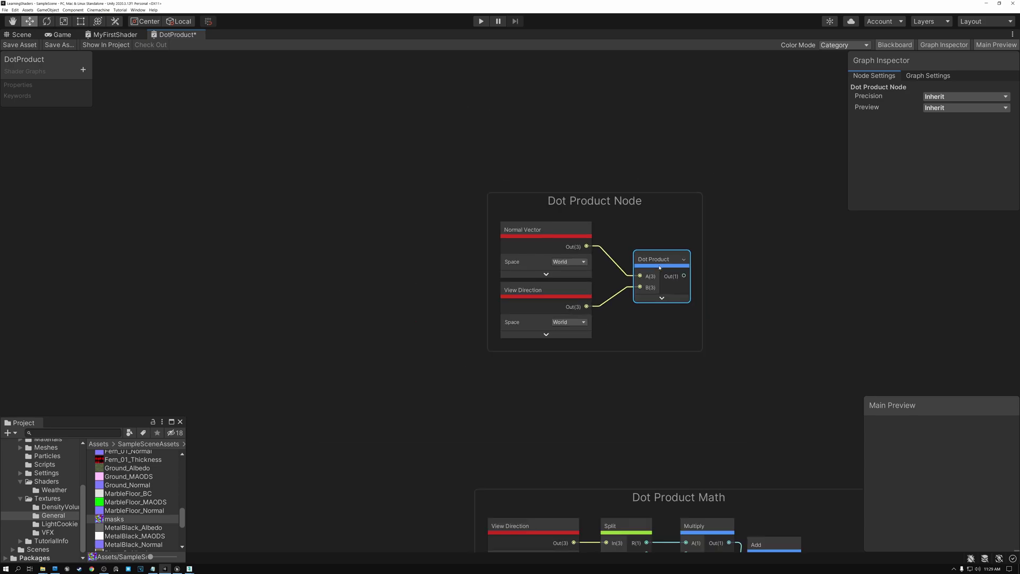
middle_click_drag(678, 400, 483, 144)
scroll(502, 158, "up", 3)
scroll(510, 165, "up", 1)
middle_click_drag(521, 175, 523, 92)
left_click(366, 199)
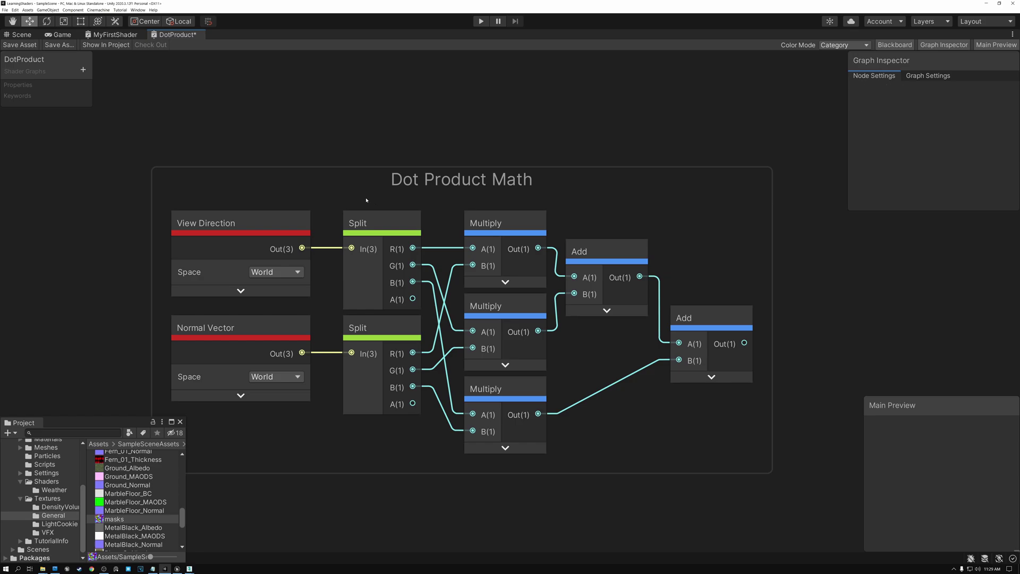
left_click_drag(721, 451, 674, 418)
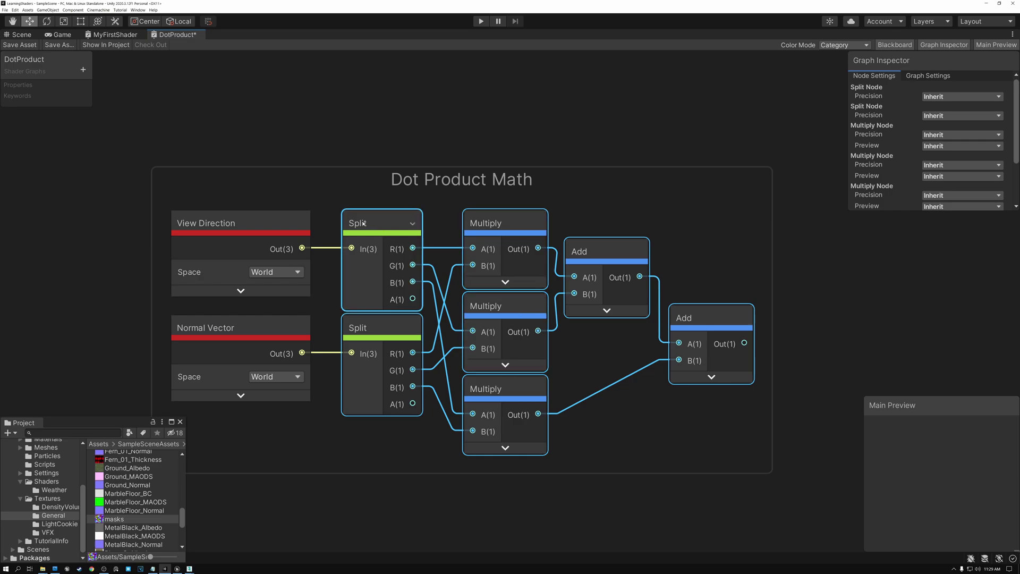
Step: Trace the Dot Product Math group from View Direction and Normal Vector through the Split nodes into the three Multiply nodes
left_click(240, 255)
left_click(239, 341)
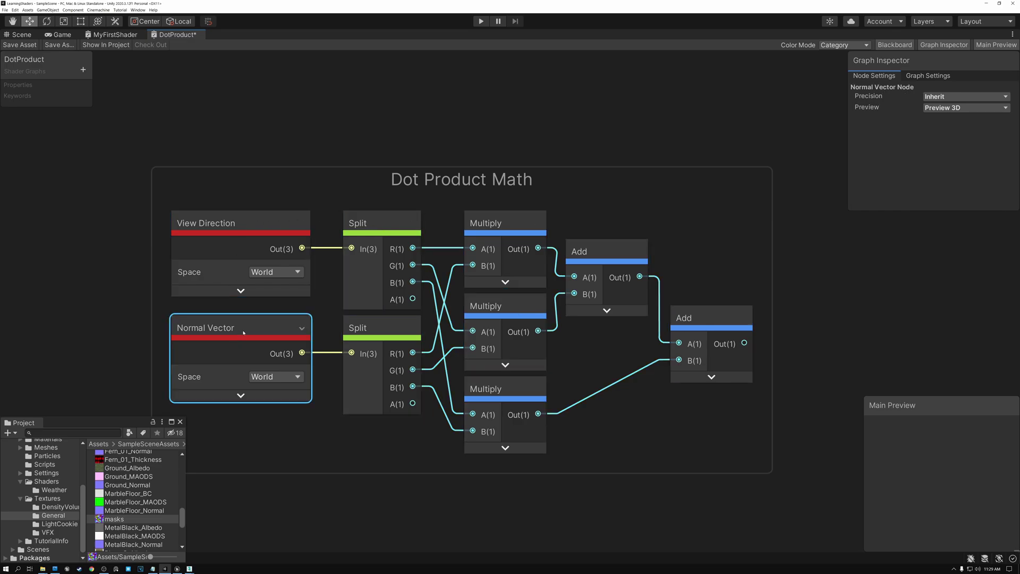
left_click(395, 220)
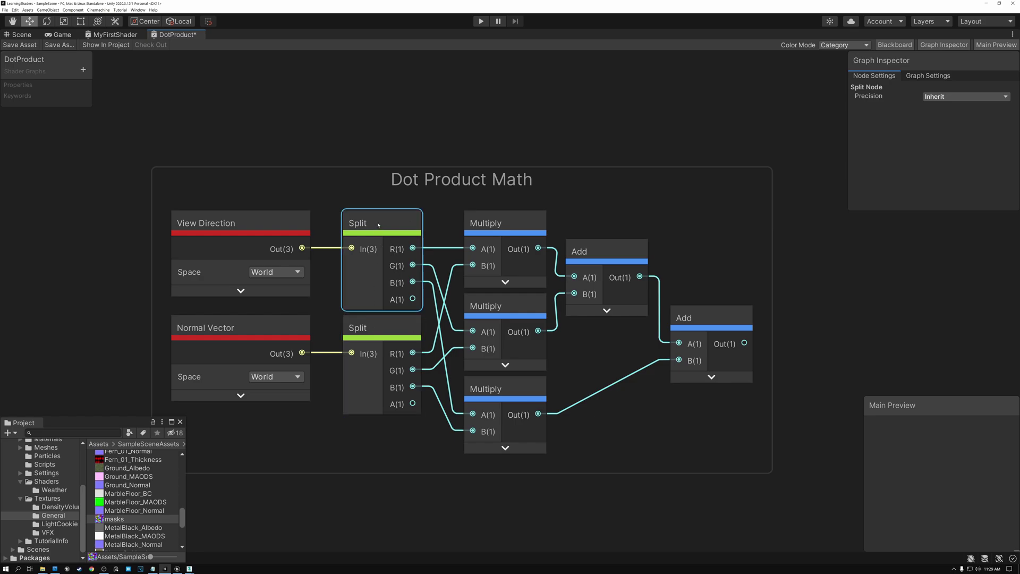
left_click(504, 224)
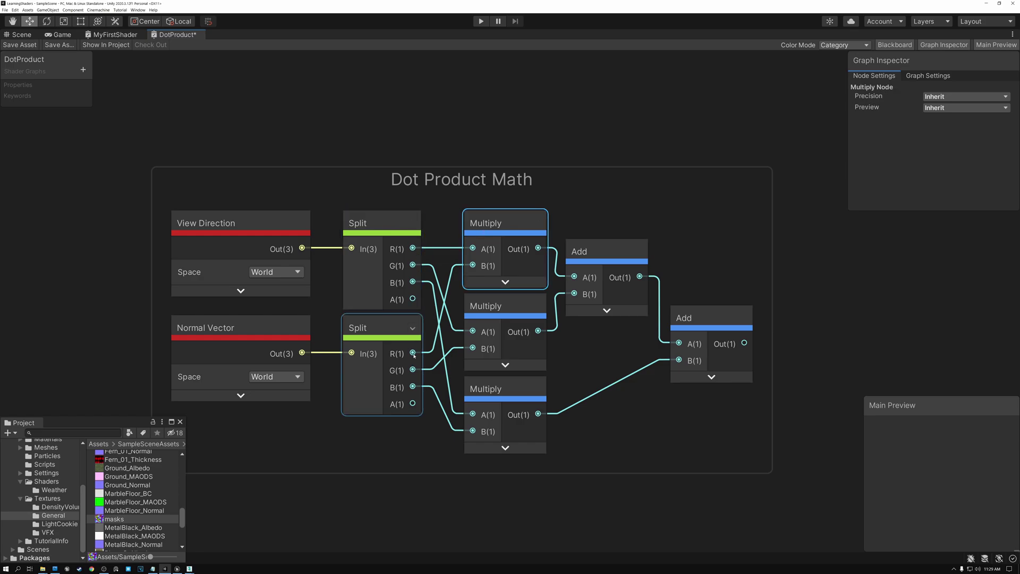
left_click(470, 306)
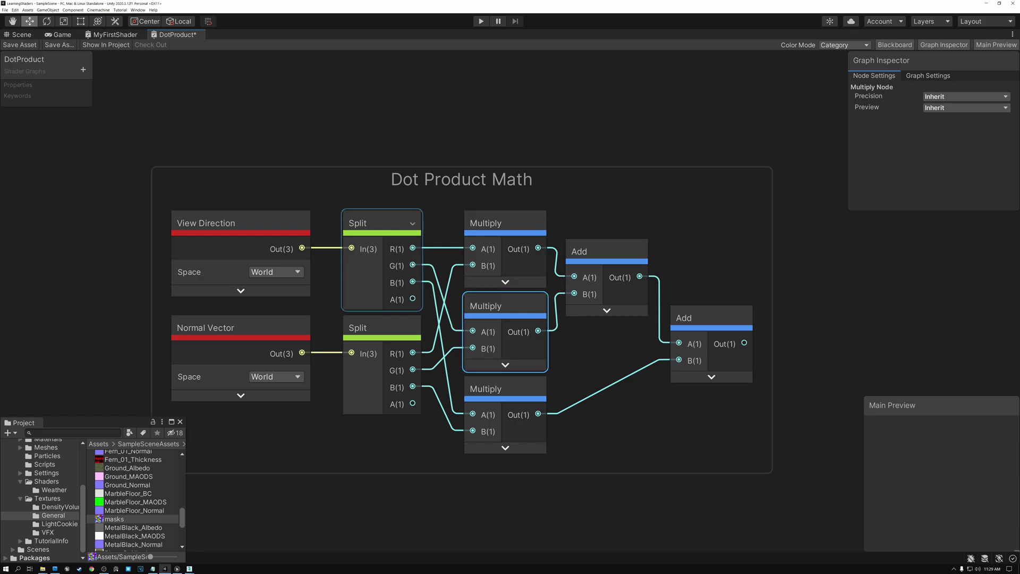
left_click(485, 386)
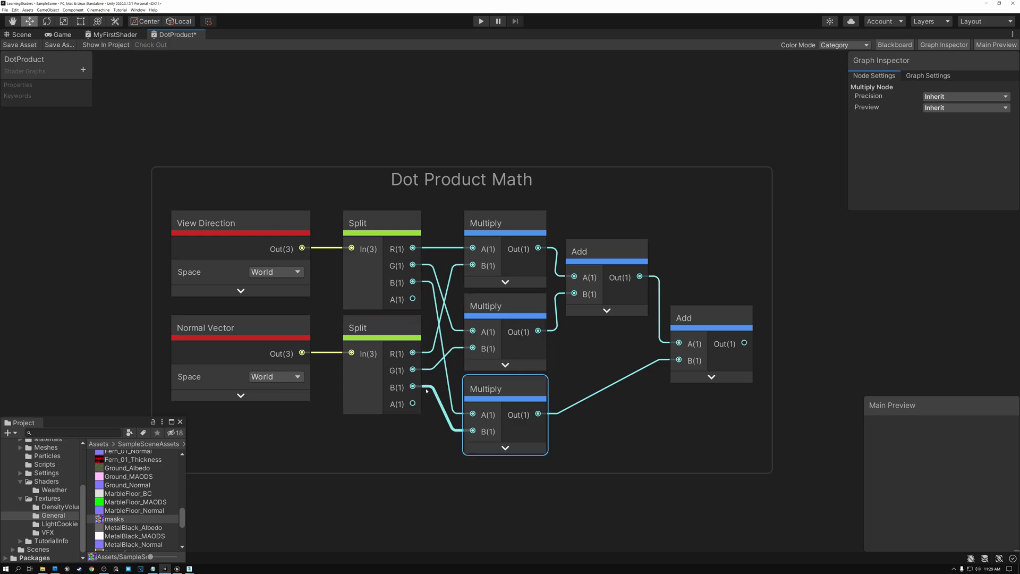
Step: Follow the outputs of the three Multiply nodes through the two Add nodes in the Dot Product Math group
left_click(490, 224)
left_click(496, 301)
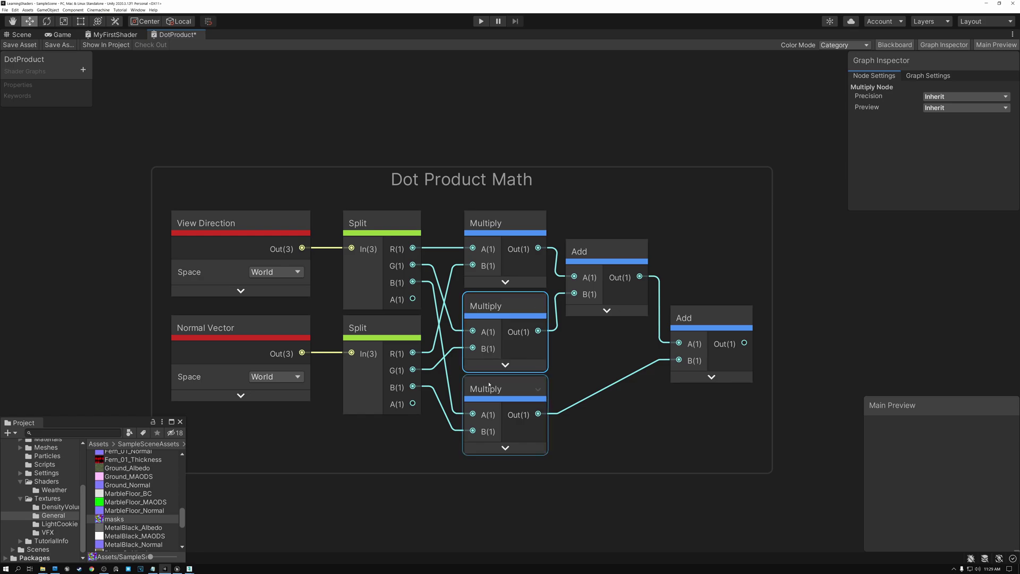
left_click(490, 387)
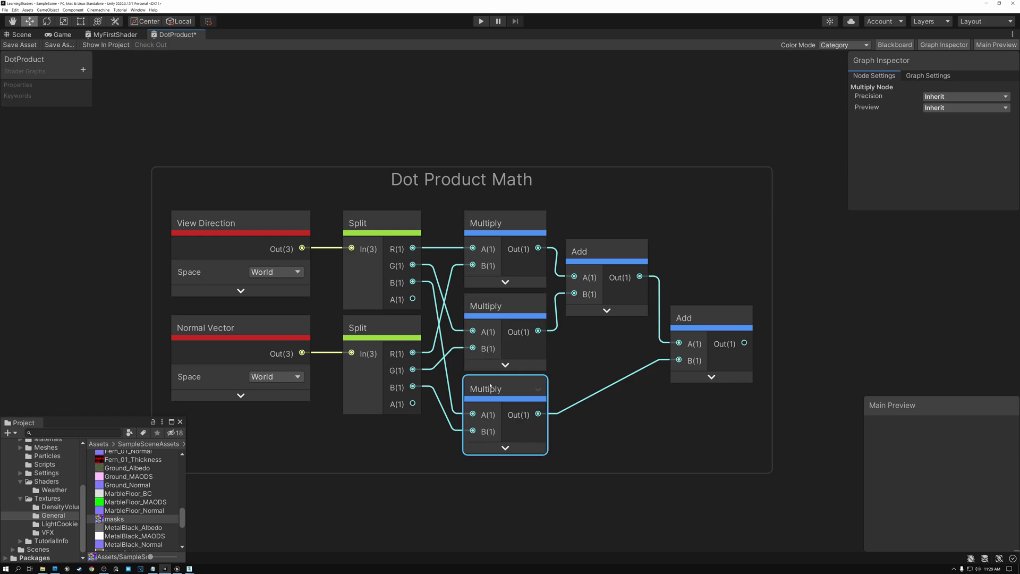
left_click(496, 307)
left_click(491, 389)
left_click(584, 257)
left_click(699, 316)
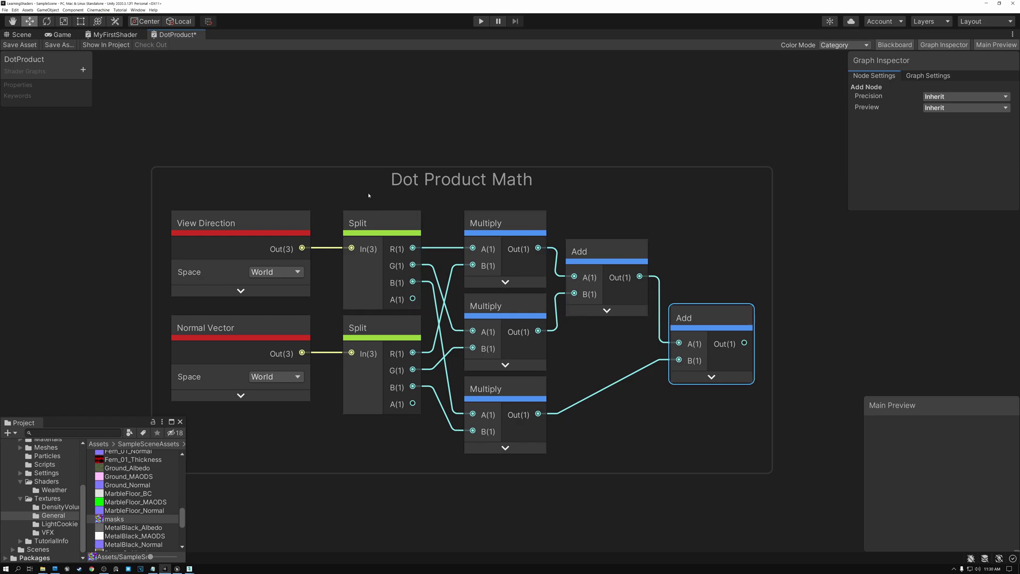
Step: Highlight the Split, Multiply and Add nodes together to review the full dot product calculation
left_click_drag(378, 198, 424, 256)
left_click_drag(695, 459, 727, 452)
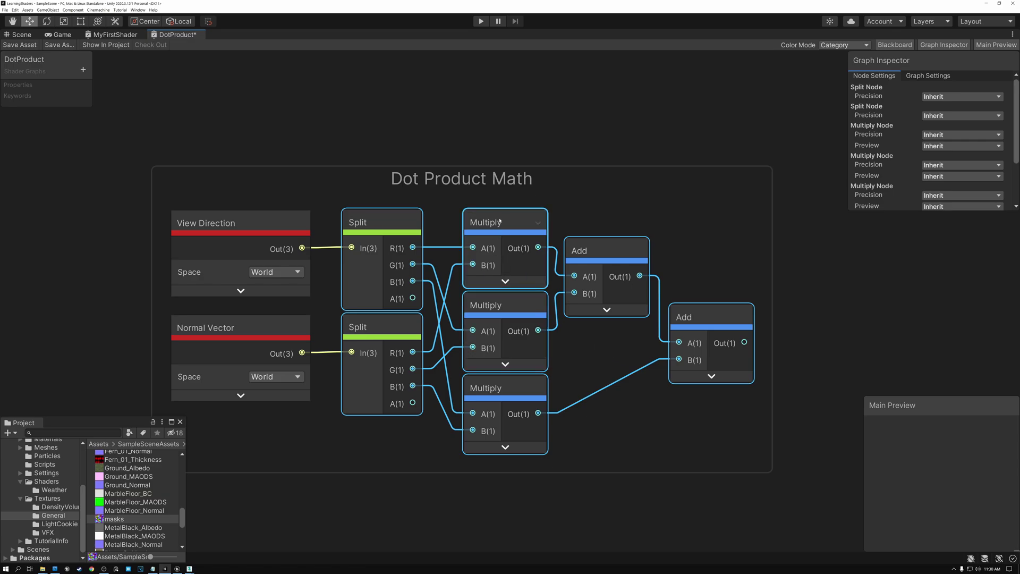
left_click(330, 210)
left_click_drag(330, 211, 422, 303)
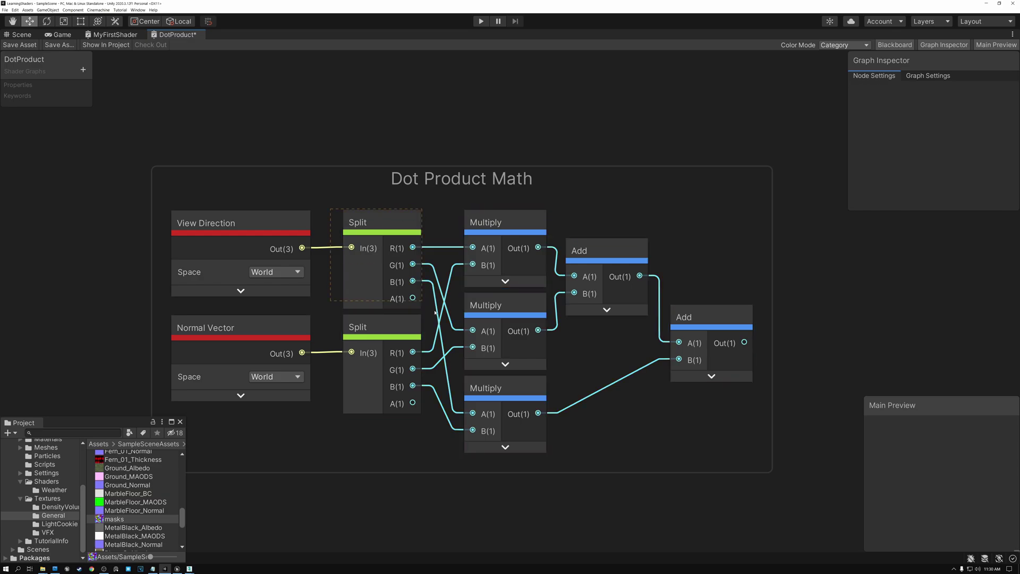
left_click_drag(715, 459, 726, 459)
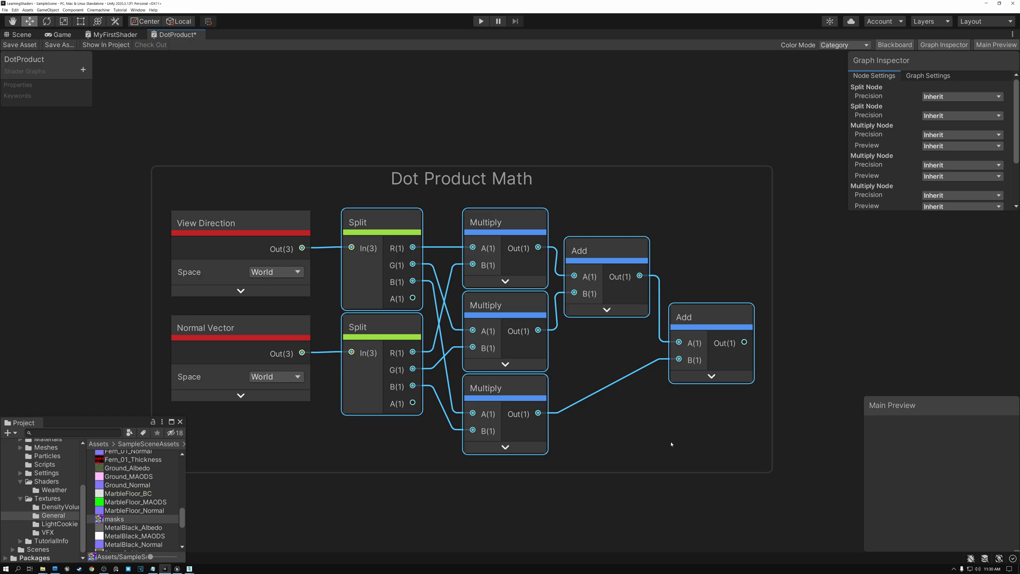
left_click(332, 224)
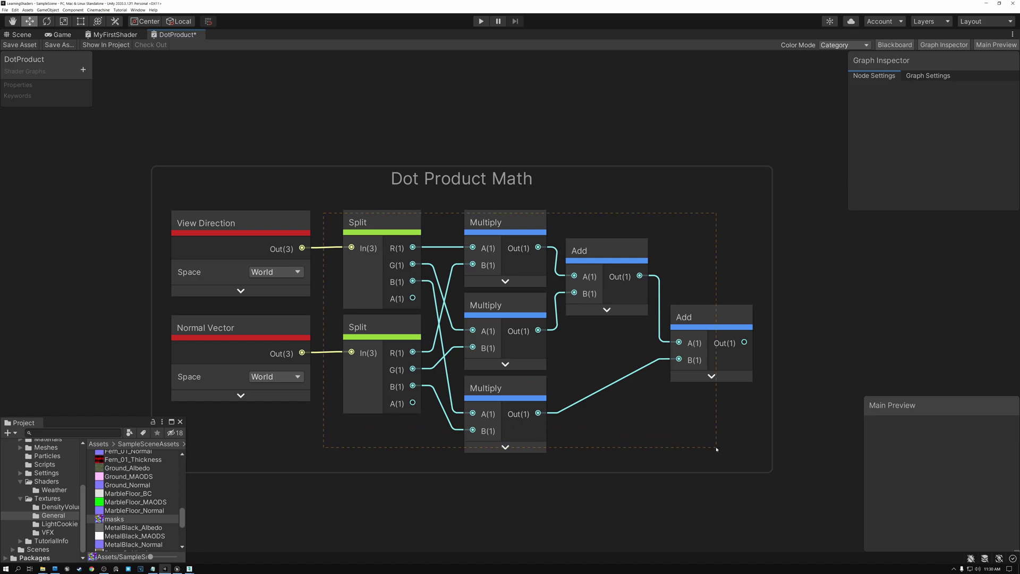
left_click_drag(715, 449, 712, 449)
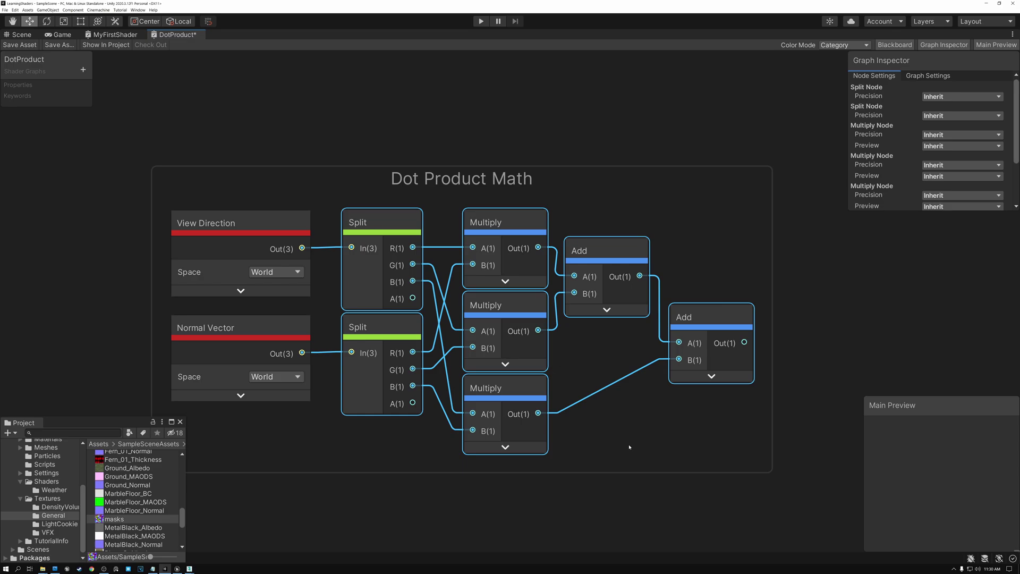
left_click(704, 450)
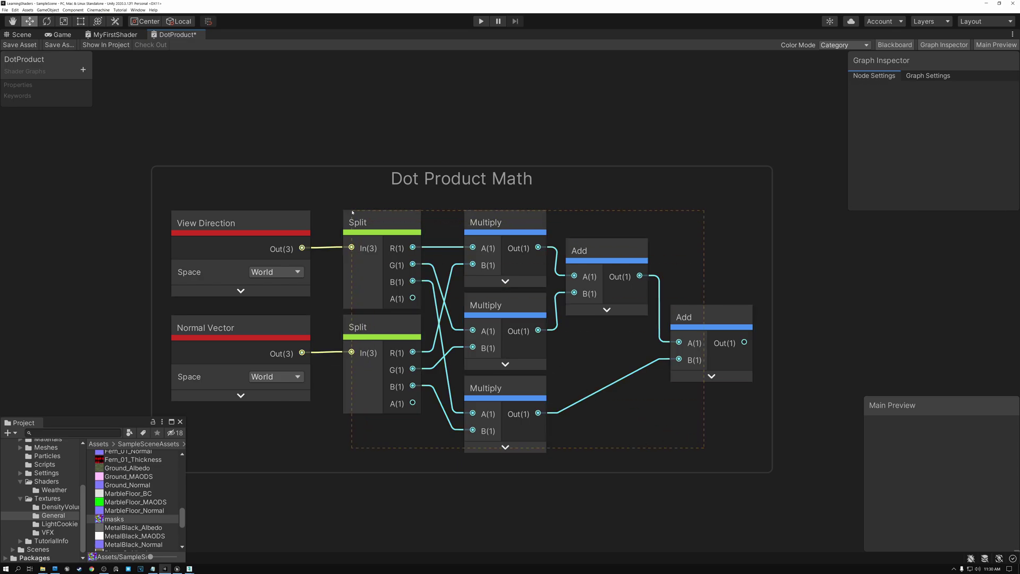
left_click_drag(352, 212, 356, 226)
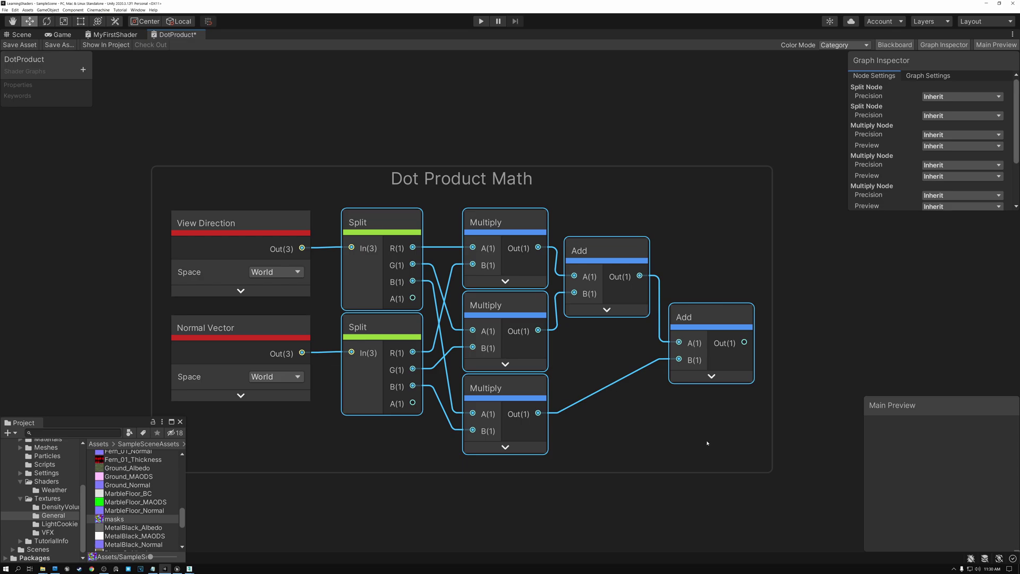
left_click_drag(705, 450, 465, 287)
left_click_drag(376, 218, 376, 217)
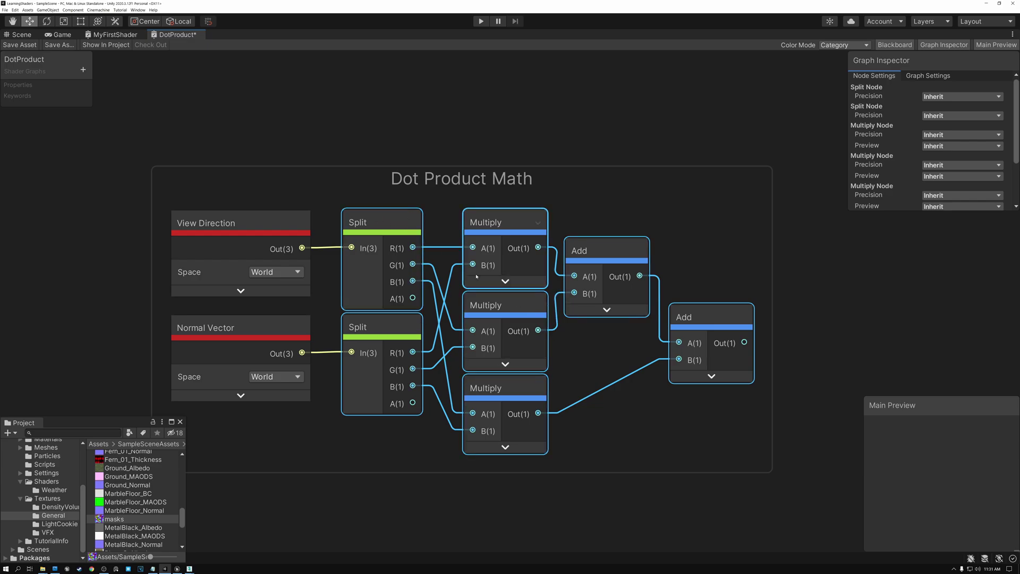
Step: Add a new Dot Product node beside the Dot Product Node group, reposition it, and delete it
scroll(469, 297, "down", 1)
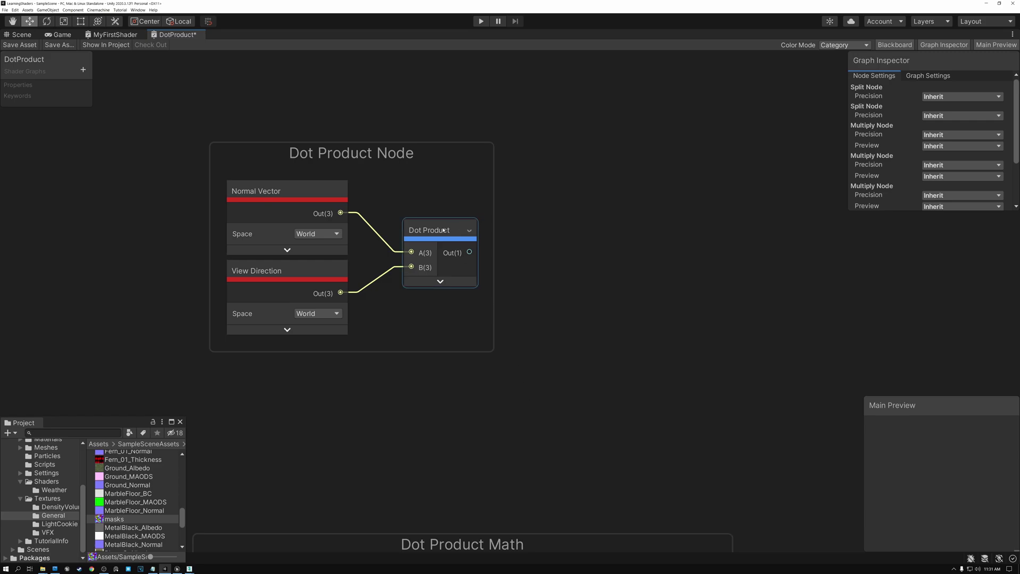
left_click(473, 282)
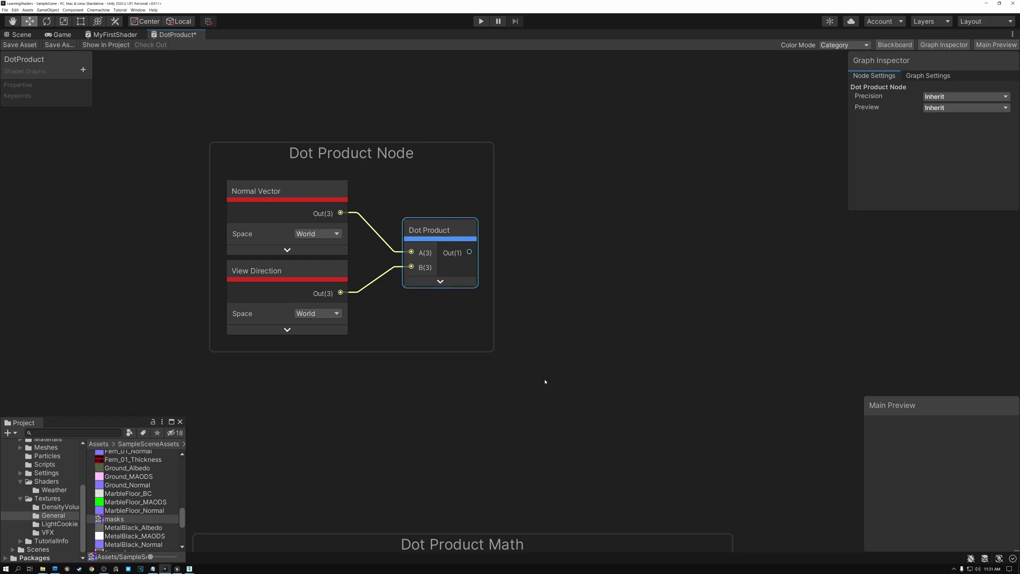
left_click(545, 381)
right_click(558, 342)
left_click(548, 345)
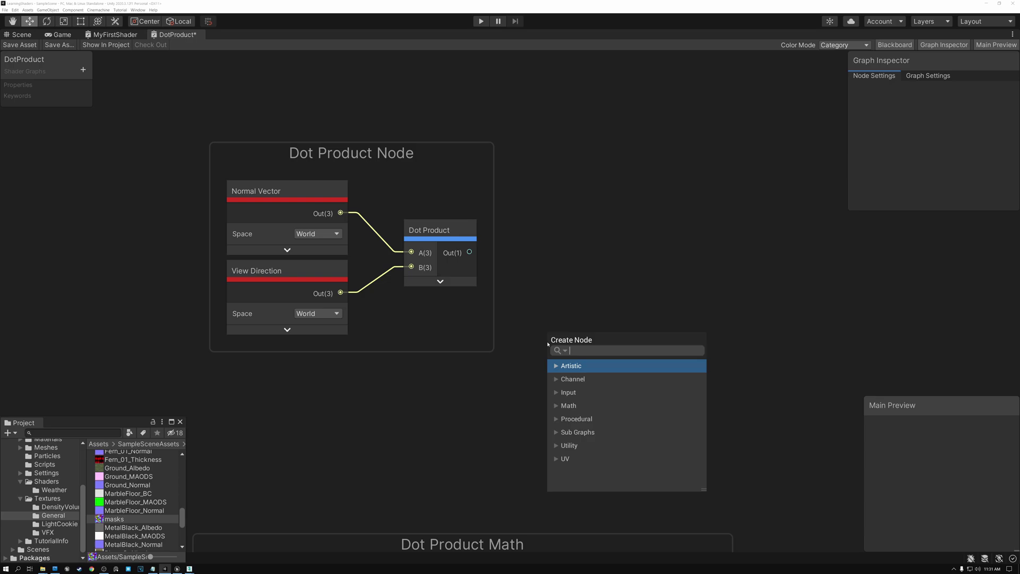
type("dor")
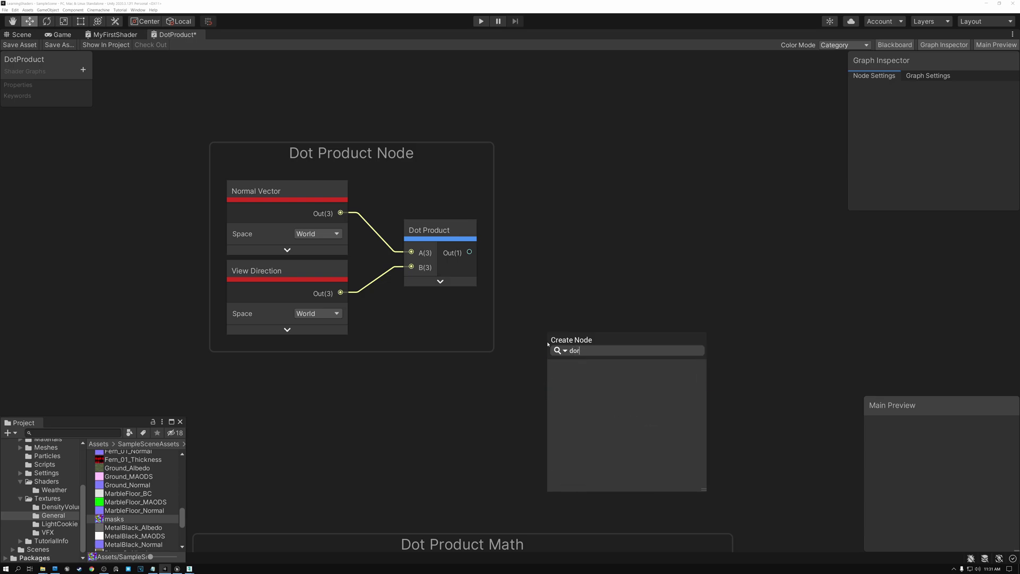
key("BackSpace")
type("t")
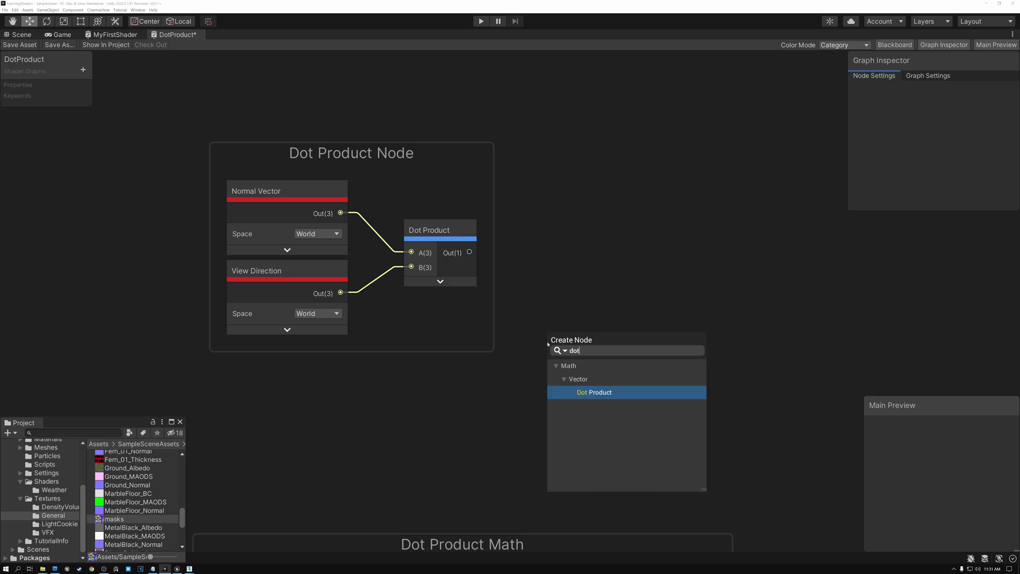
left_click(592, 396)
left_click_drag(583, 375, 646, 275)
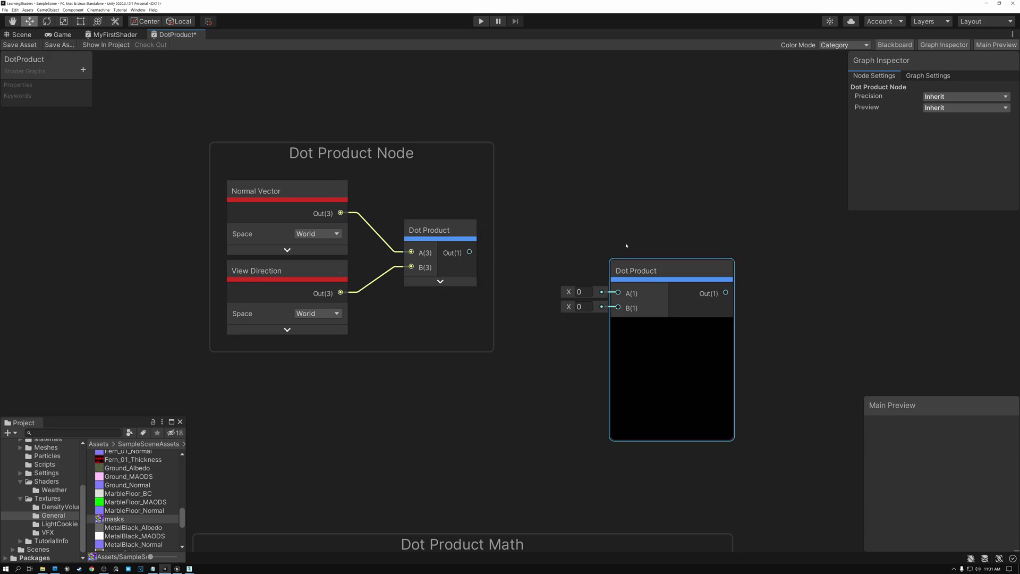
key("Delete")
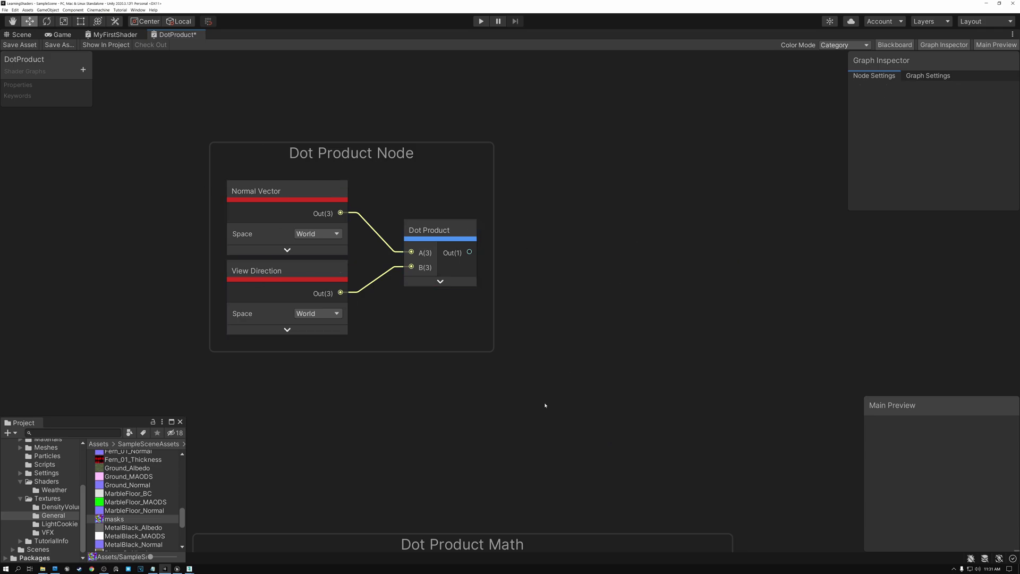
Step: Connect the output of the final Add node in the Dot Product Math group to the Fragment's Base Color input
middle_click_drag(551, 412, 560, 201)
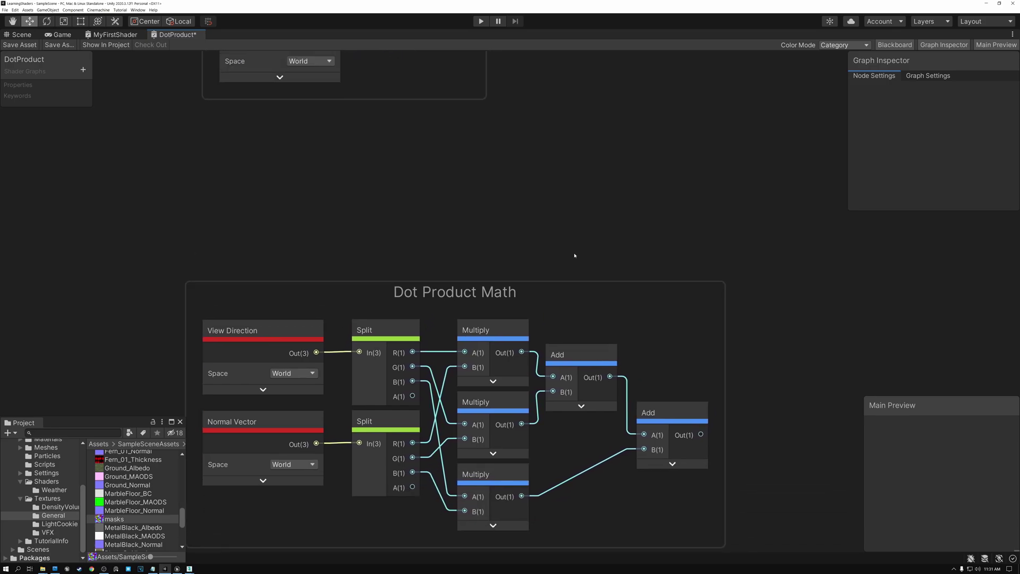
scroll(544, 226, "down", 3)
middle_click_drag(562, 201, 414, 248)
middle_click_drag(448, 228, 457, 173)
mouse_move(604, 321)
middle_mouse_down()
mouse_move(606, 240)
mouse_move(620, 272)
middle_mouse_up()
left_click(585, 311)
left_click_drag(581, 300, 740, 474)
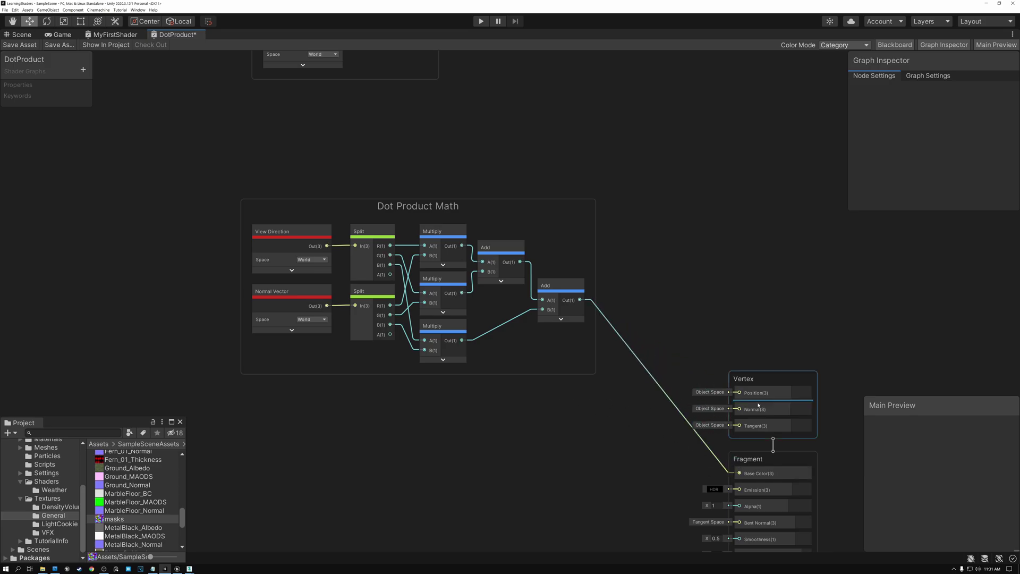
left_click_drag(909, 405, 909, 405)
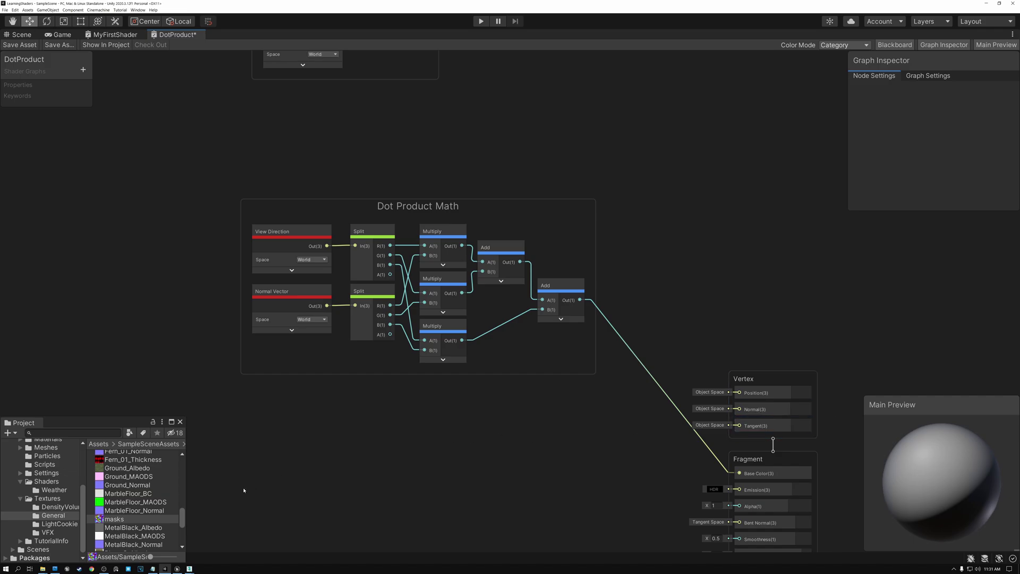
Step: Switch to Unreal Engine and connect the Dot node's output to the DotProduct material's Base Color input
left_click(177, 568)
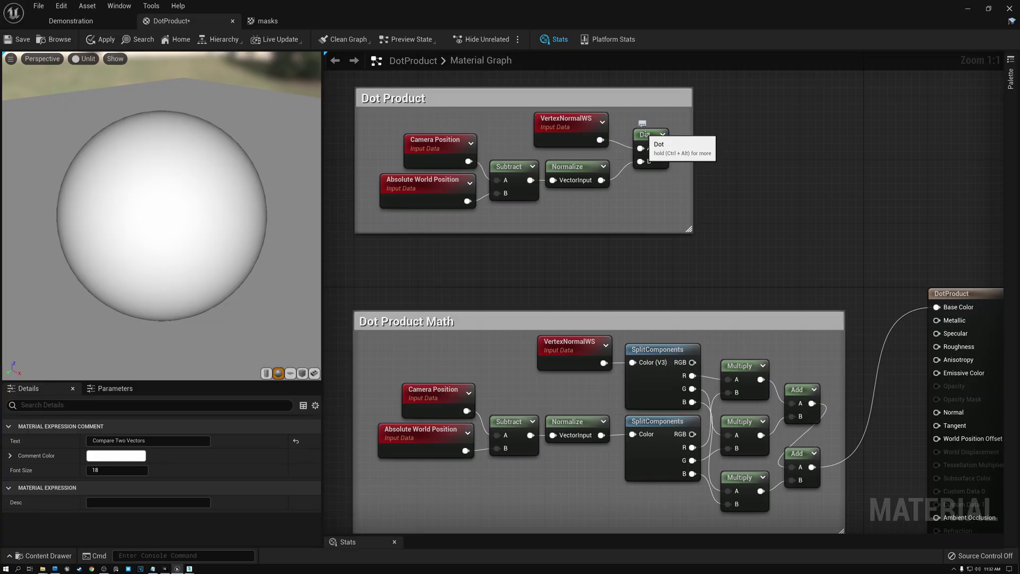
left_click(659, 148)
left_click_drag(659, 148, 936, 307)
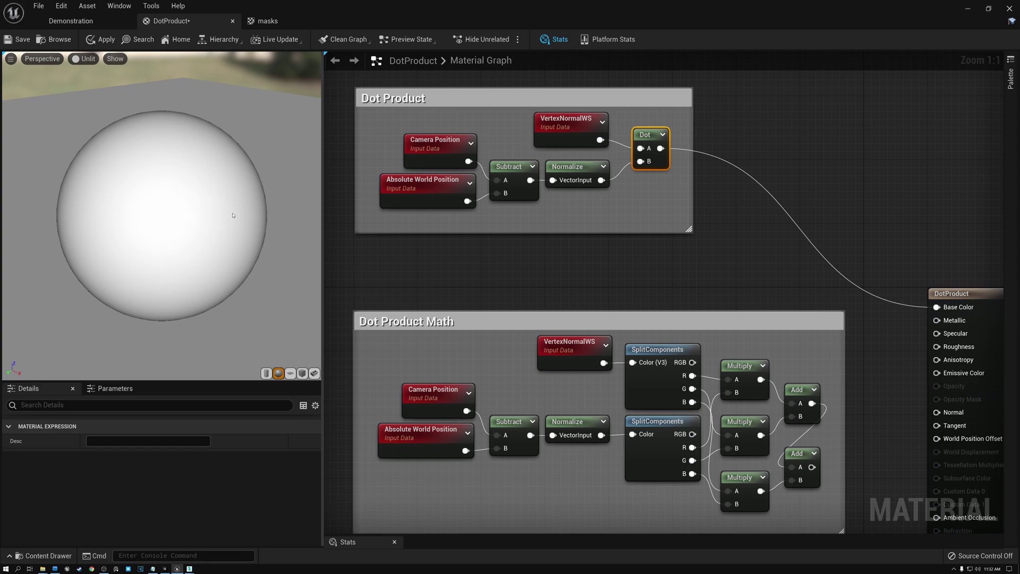
Step: Review the Dot Product group's VertexNormalWS and Normalize nodes and the Dot node they feed
left_click(563, 128)
left_click(564, 168)
left_click(563, 125)
left_click(659, 137)
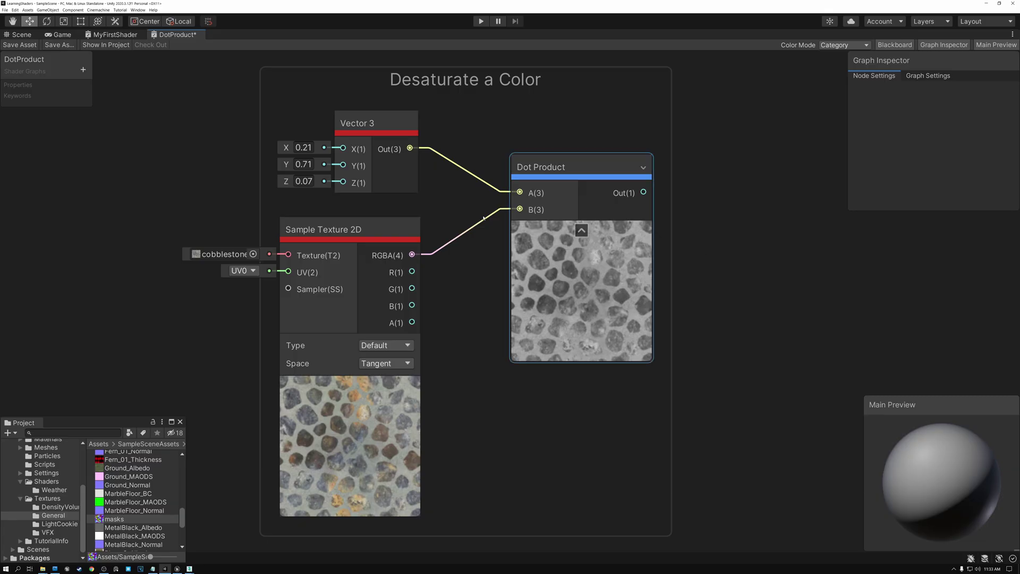
Step: In Unity's Desaturate a Color group, examine the Sample Texture 2D node and the Vector 3 node's X, Y and Z weights
left_click(350, 223)
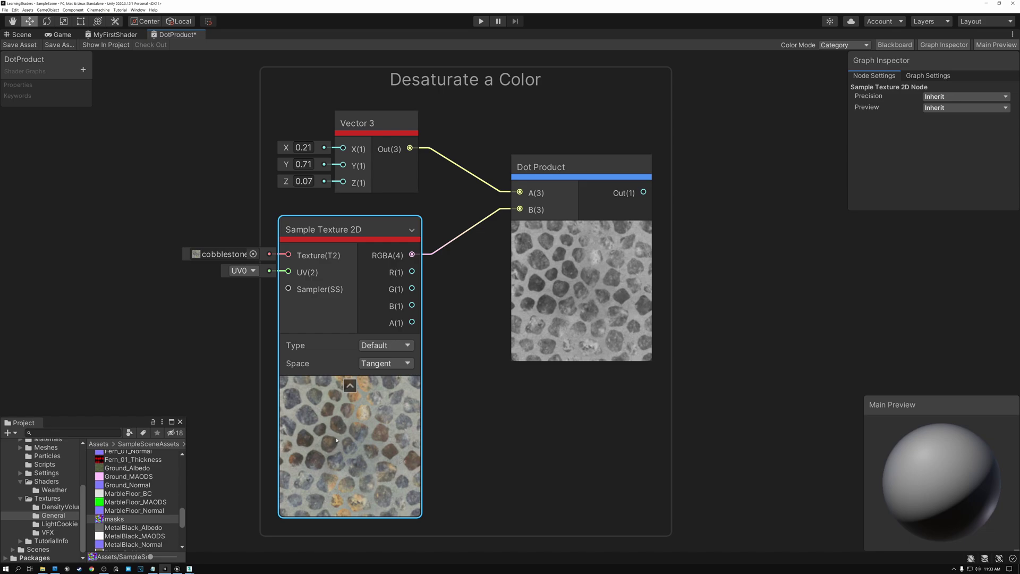
left_click(354, 124)
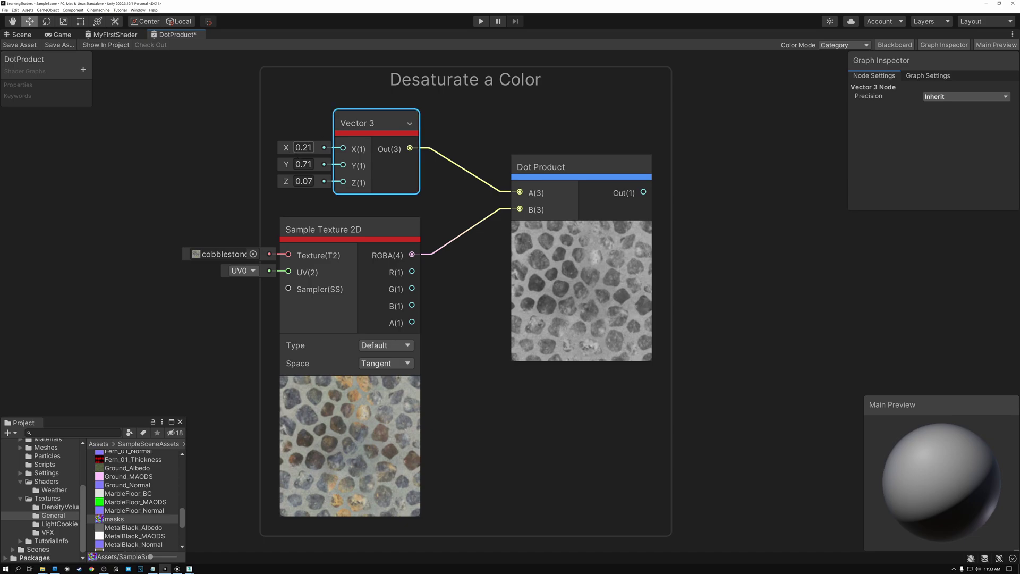
left_click(303, 147)
key("Tab")
key("Tab")
left_click(309, 181)
type("22")
key("shift+Tab")
left_click(302, 164)
type("52")
left_click(312, 148)
type("26")
left_click(303, 165)
left_click(363, 122)
left_click(339, 229)
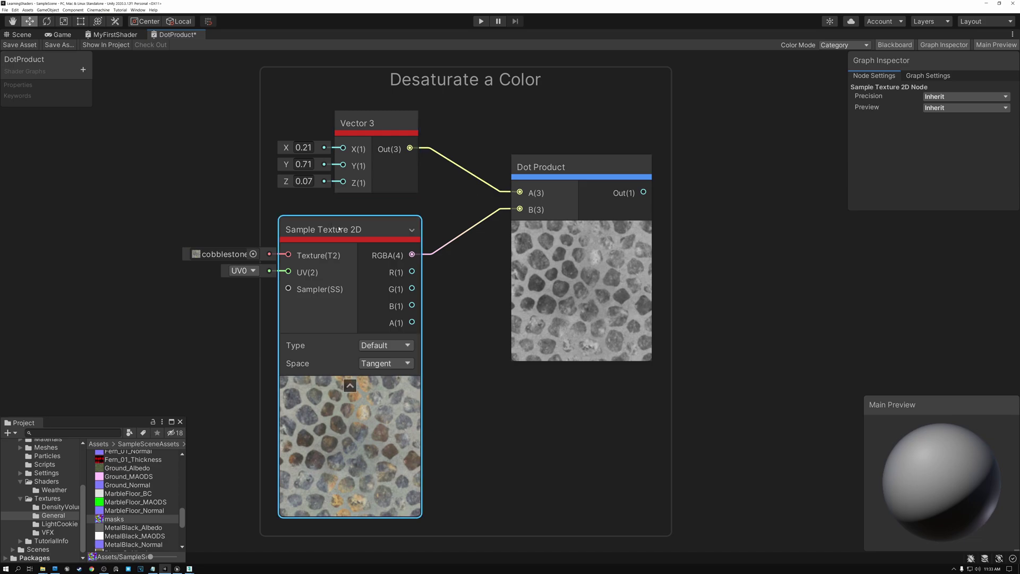
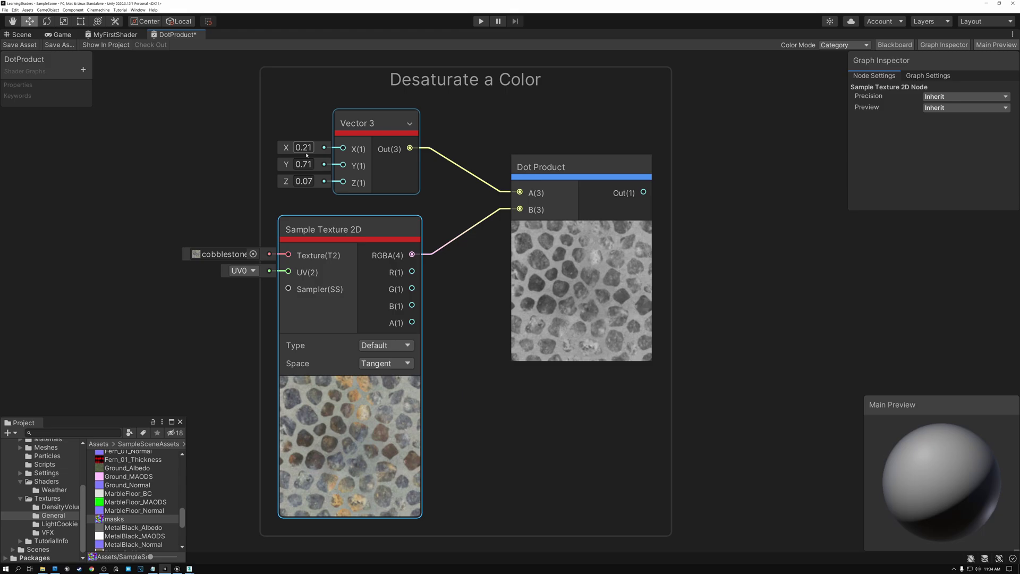
Step: Switch to Unreal Engine and inspect the Texture Sample, constant vector and Dot nodes in the Desaturate A Color group
key("alt+Tab")
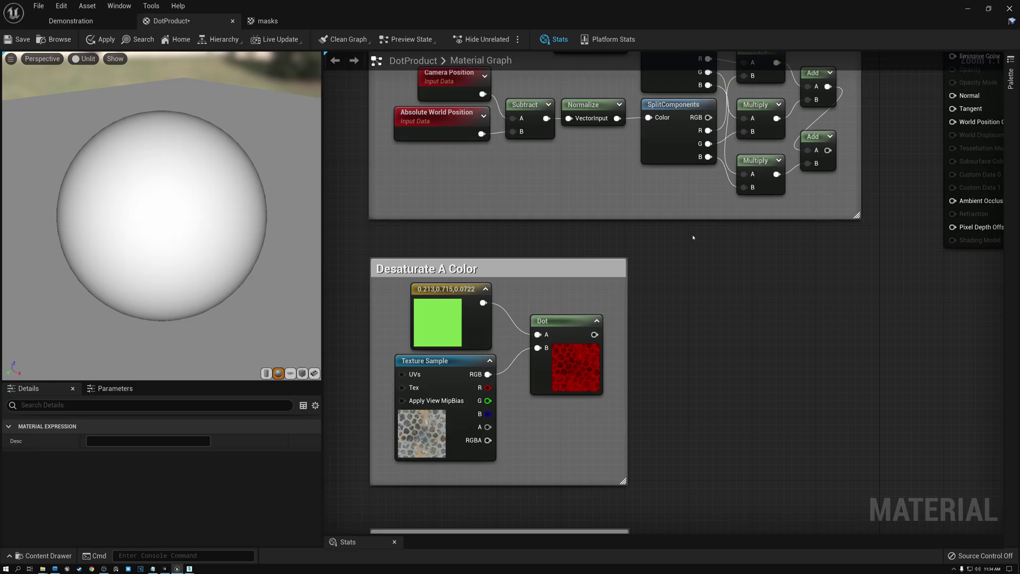
left_click(420, 417)
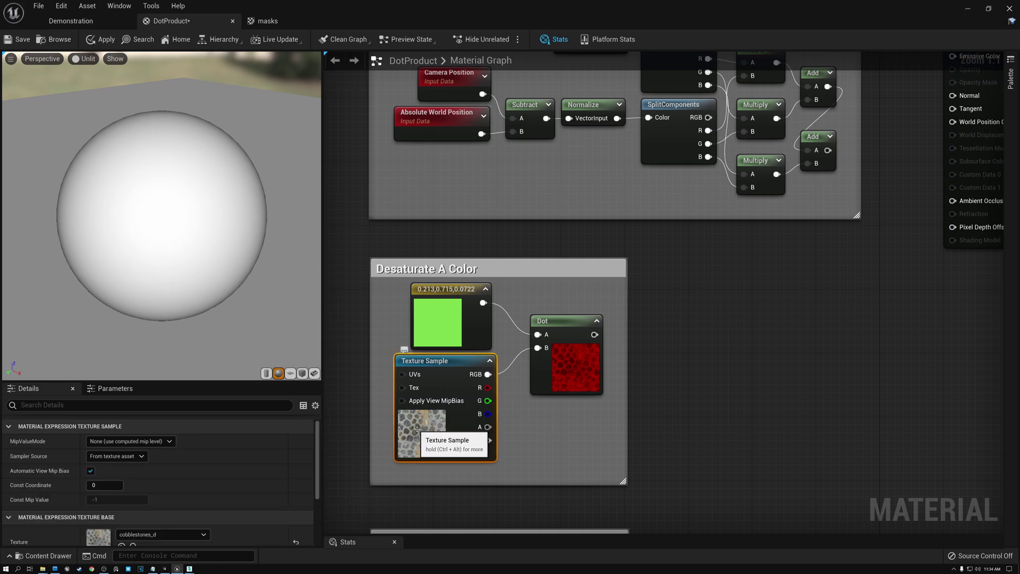
left_click(438, 289)
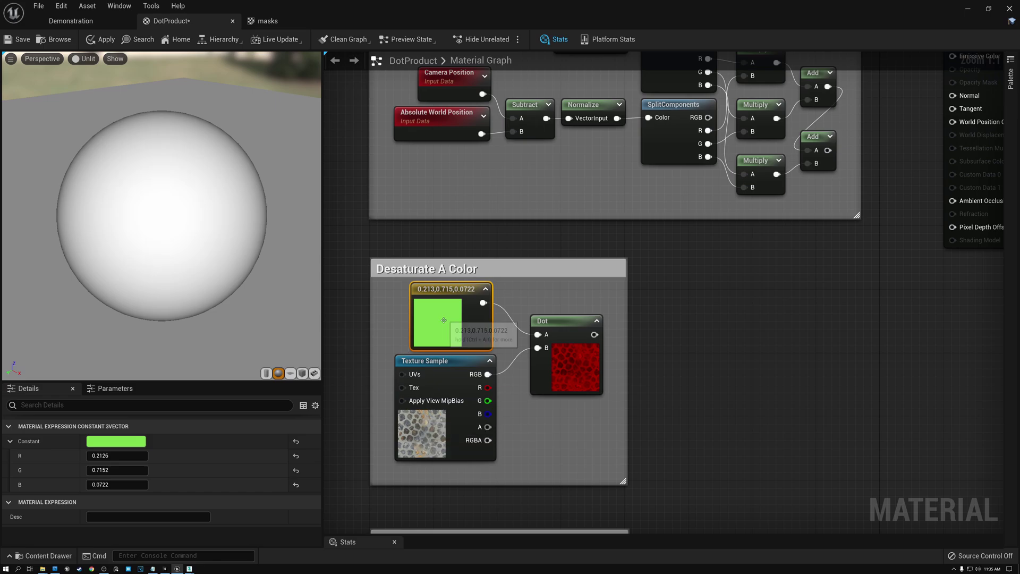
left_click(563, 322)
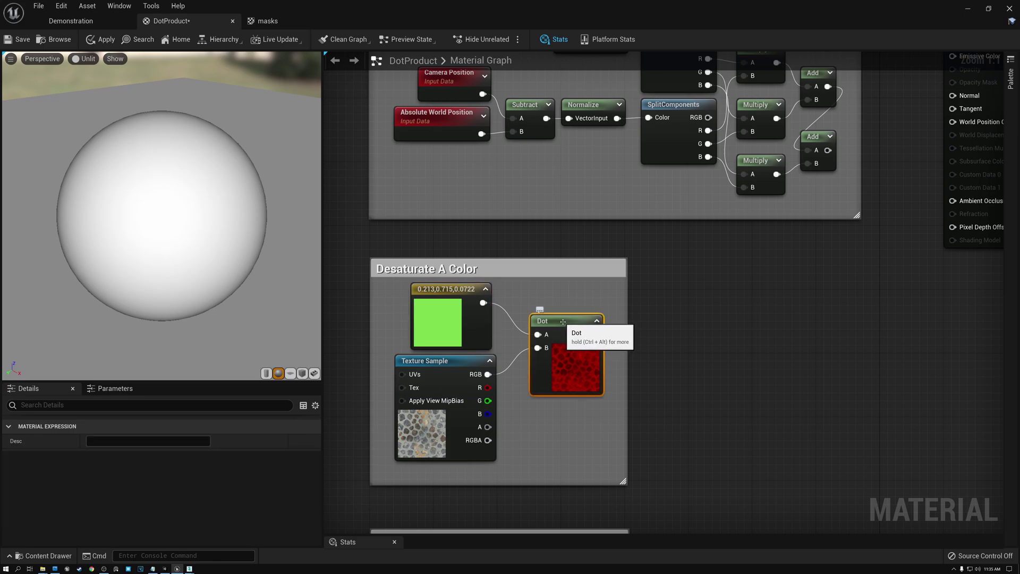
left_click(451, 291)
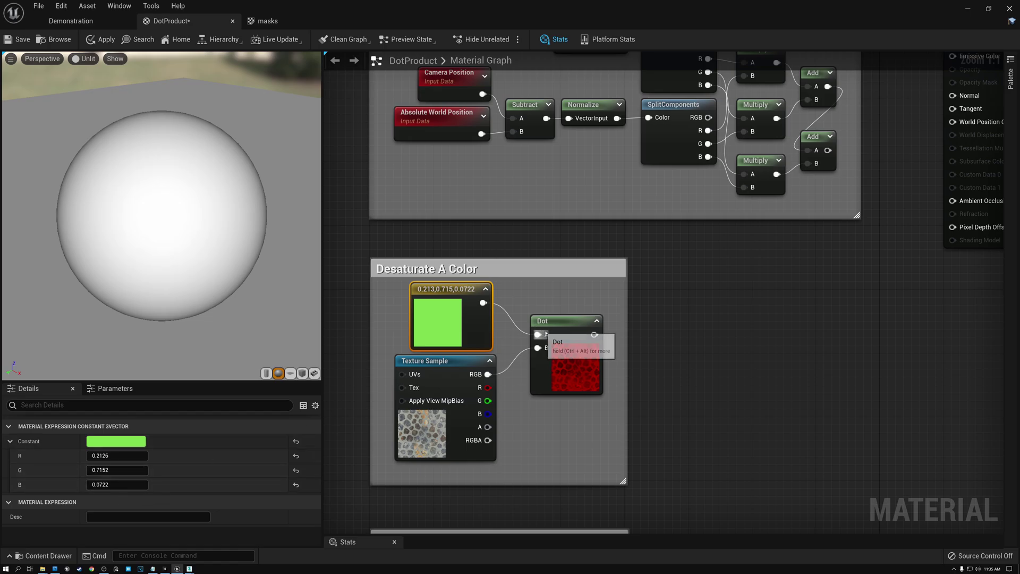
Step: Connect the Desaturate A Color group's Dot output to the DotProduct material's Base Color input, then review the Dot and constant vector nodes
scroll(657, 308, "down", 1)
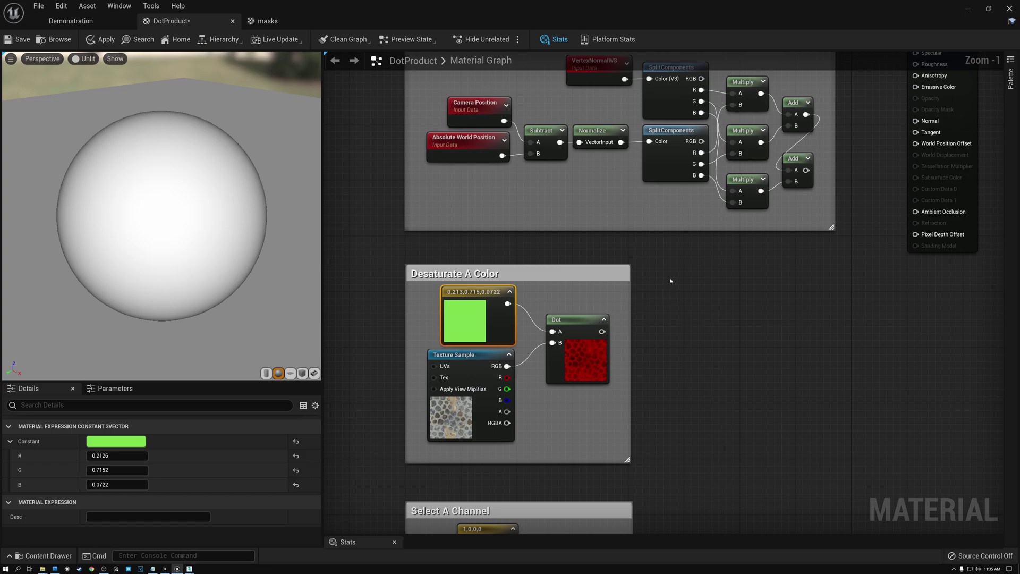
right_click_drag(683, 291, 592, 391)
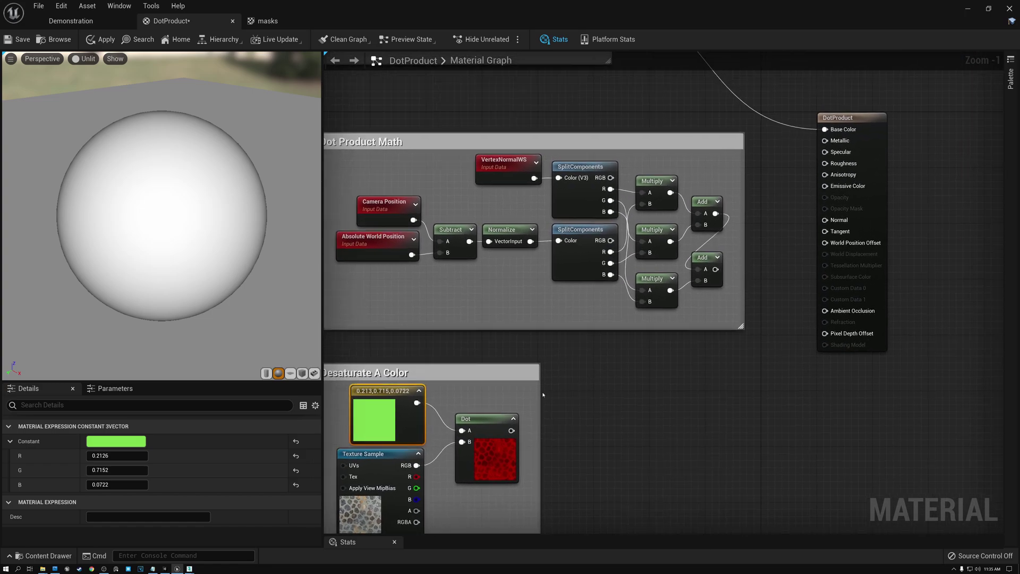
left_click_drag(513, 430, 824, 130)
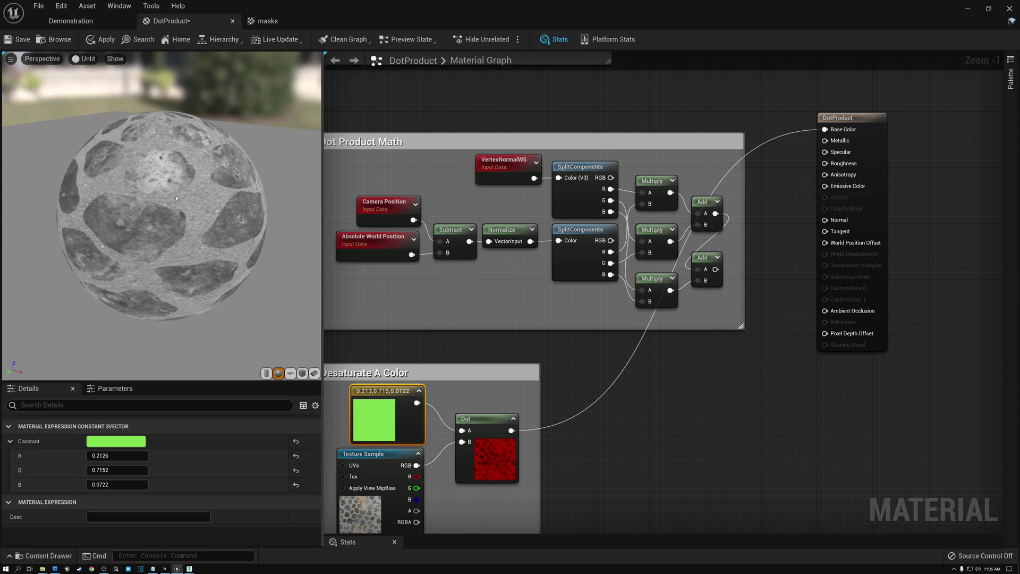
right_click_drag(465, 343, 553, 308)
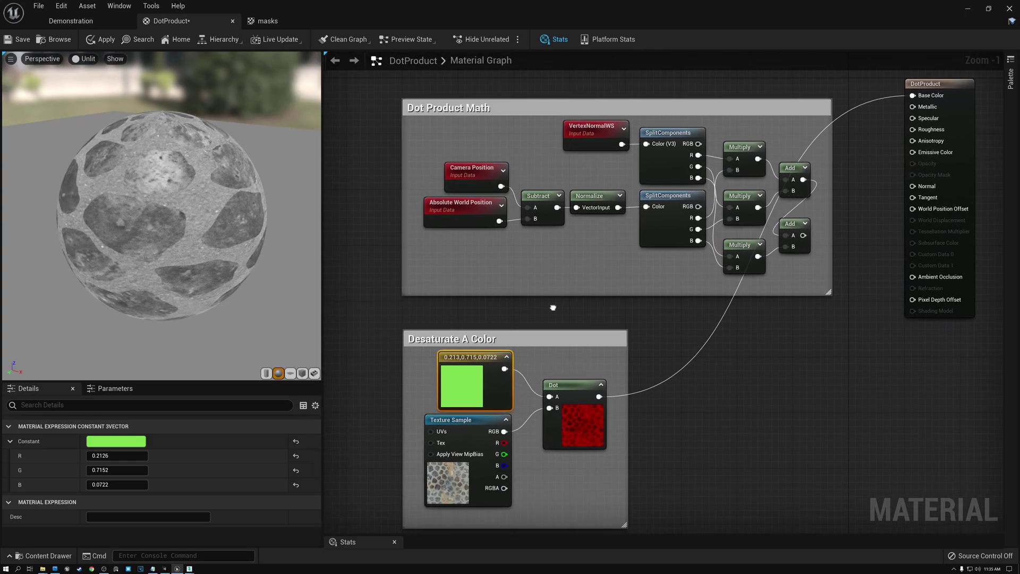
left_click(568, 386)
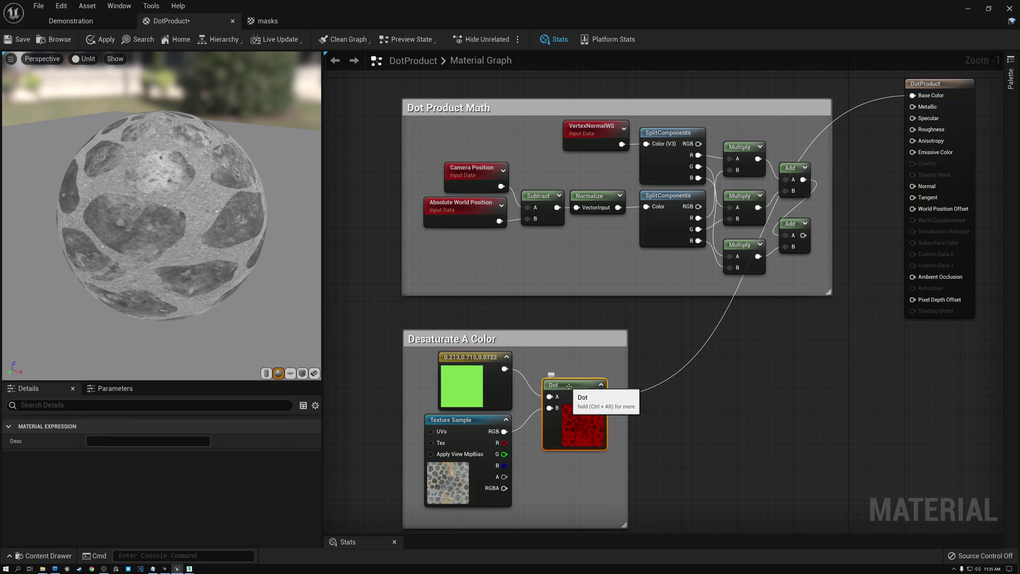
left_click(466, 355)
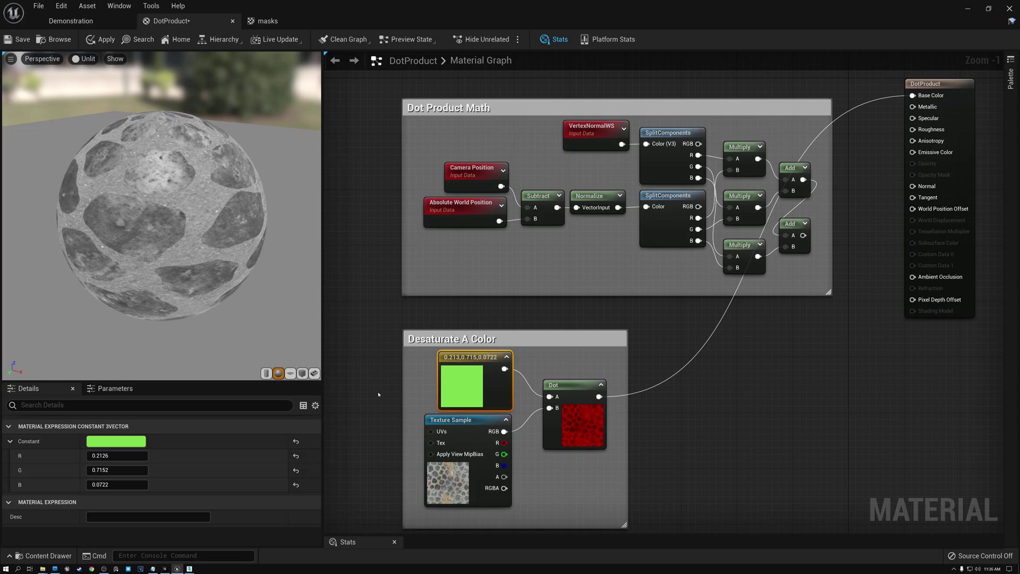
Step: Select the Select A Channel group's Texture Sample node, then view only the red channel of the masks texture in its editor
scroll(378, 392, "up", 1)
right_click_drag(379, 393, 350, 280)
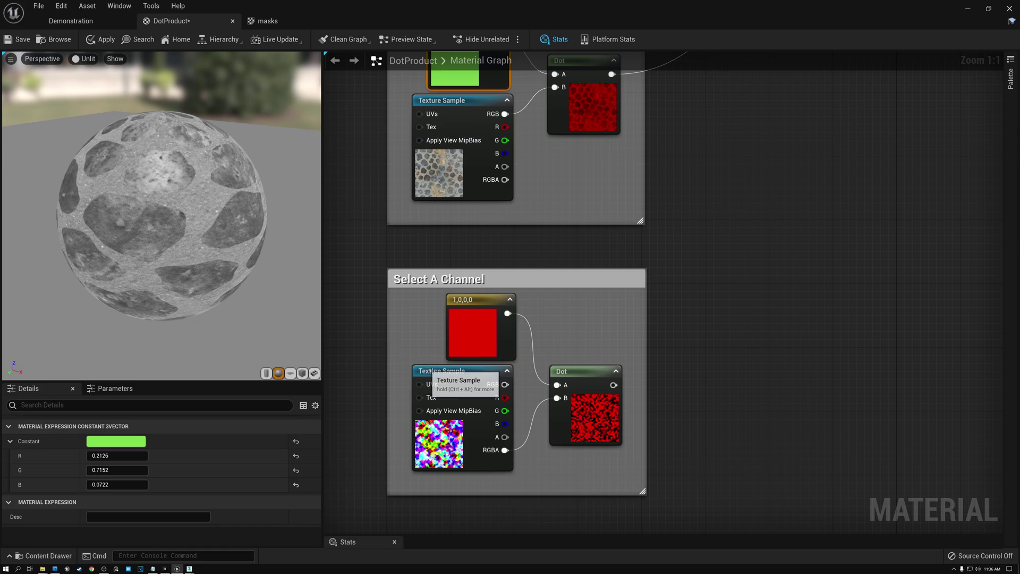
left_click(442, 384)
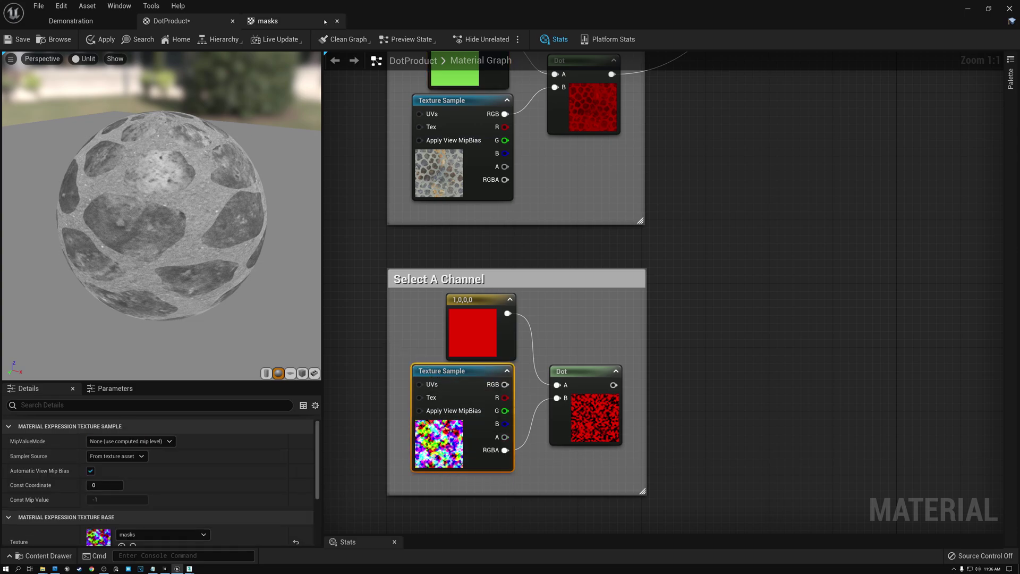
left_click(264, 23)
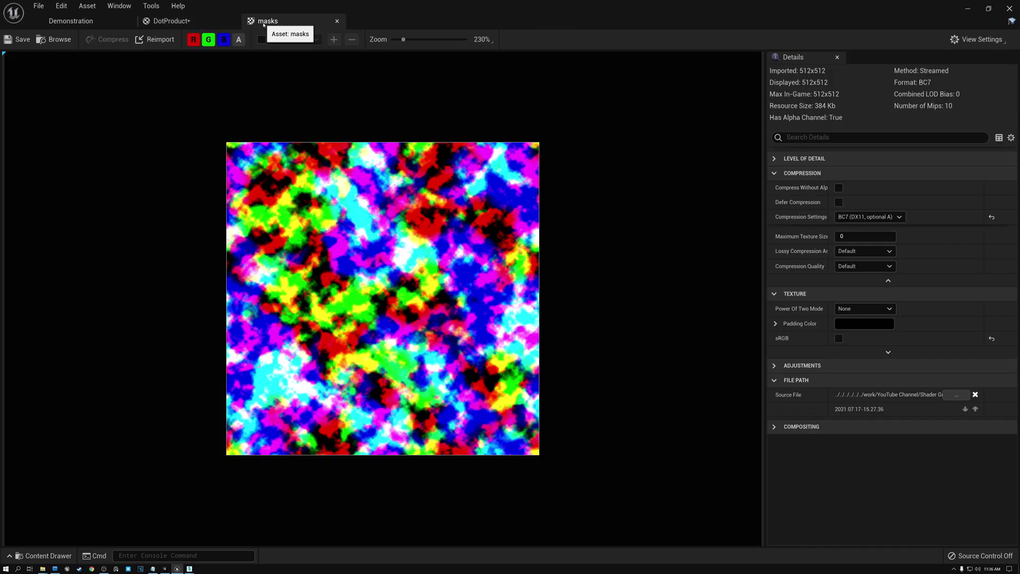
left_click(223, 40)
left_click(208, 39)
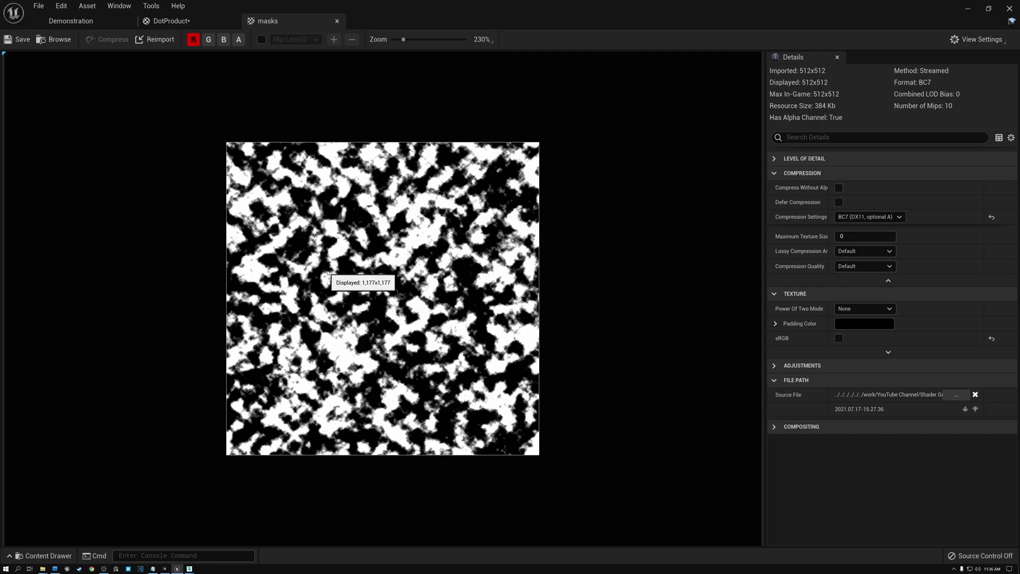
Step: View the masks texture's green, blue and alpha channels one at a time
left_click(208, 39)
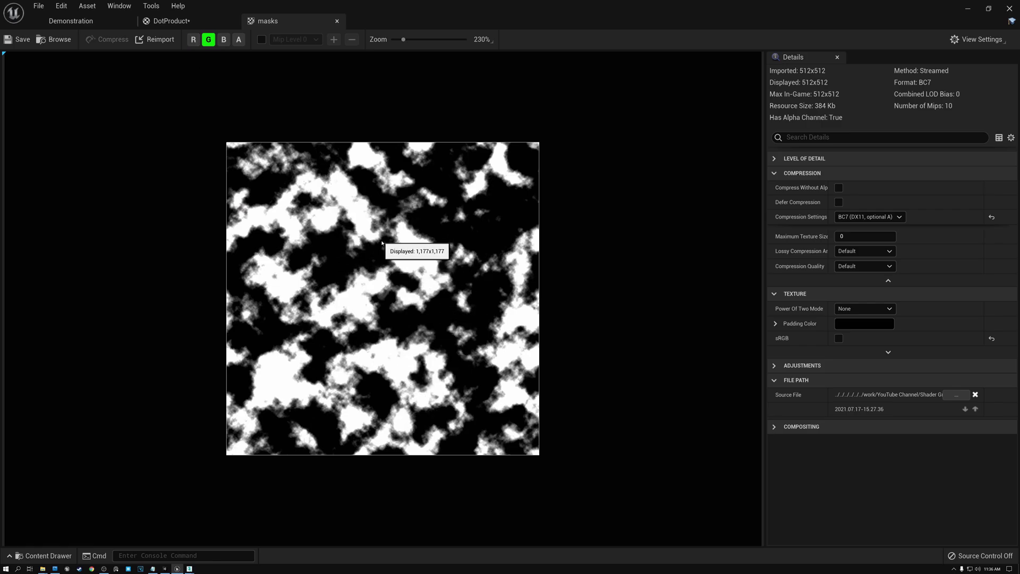
left_click(223, 39)
left_click(208, 39)
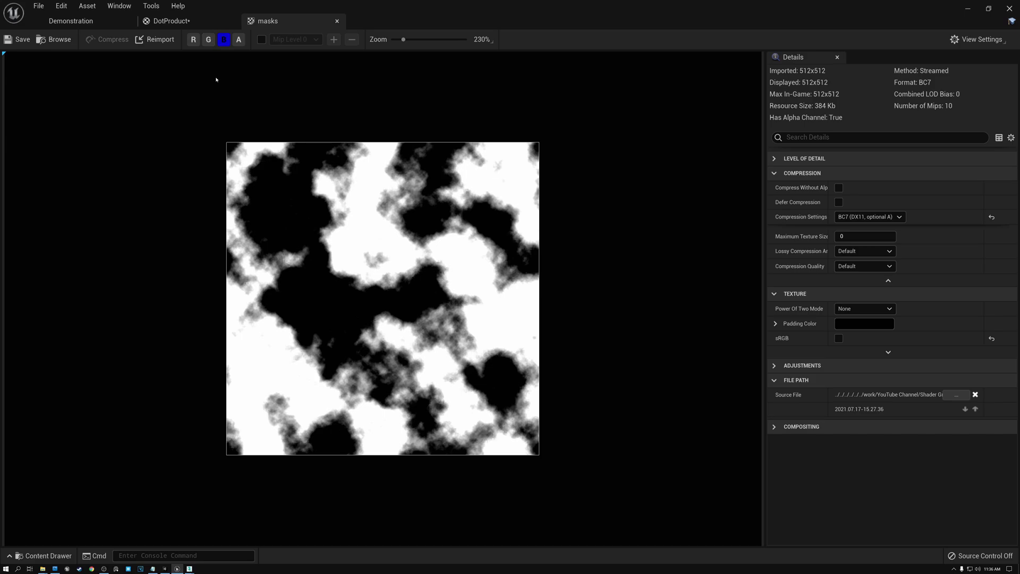
left_click(238, 40)
left_click(223, 39)
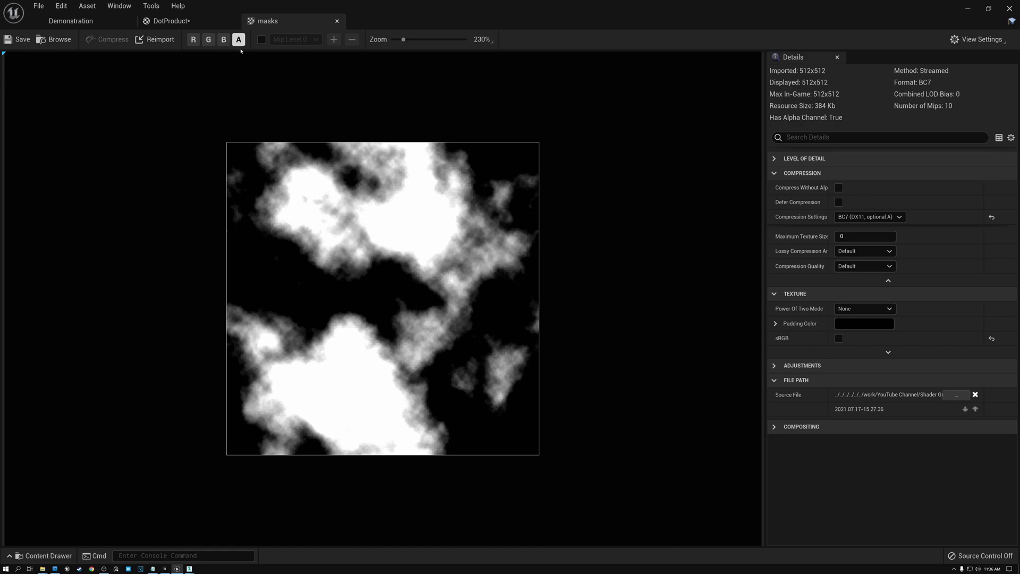
Step: Step back through the masks texture's channels individually, from blue to green to red
left_click(224, 43)
left_click(239, 41)
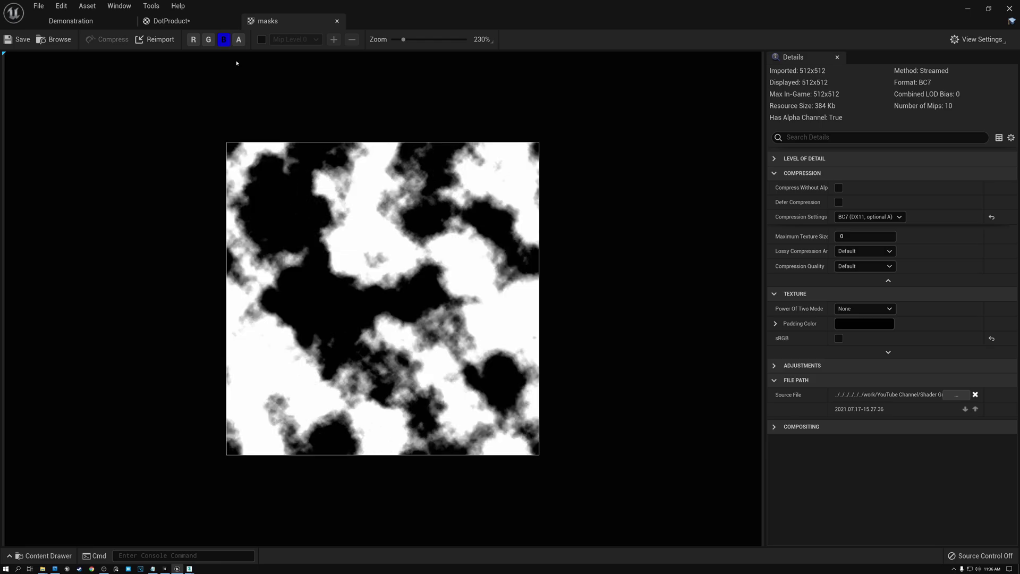
left_click(209, 40)
left_click(223, 40)
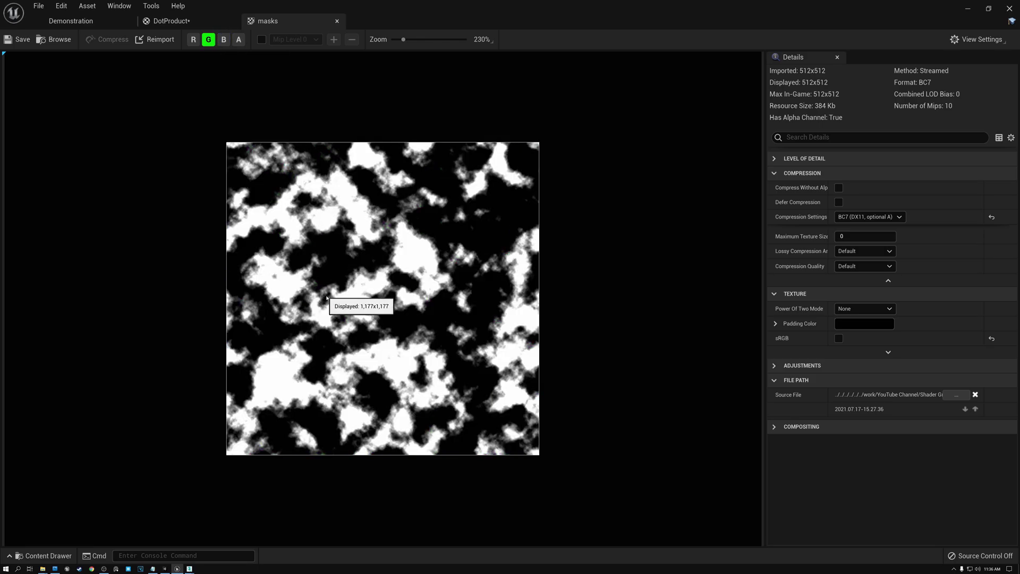
left_click(194, 39)
left_click(208, 40)
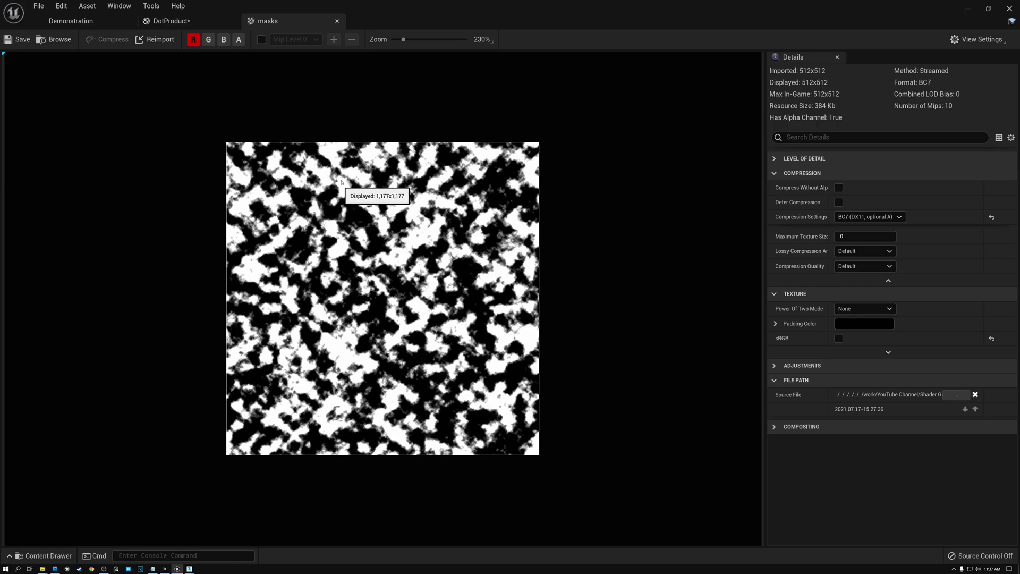
Step: Return to the DotProduct material and set the Select A Channel constant vector to 0,1,0,0 to pick the green channel
left_click(169, 21)
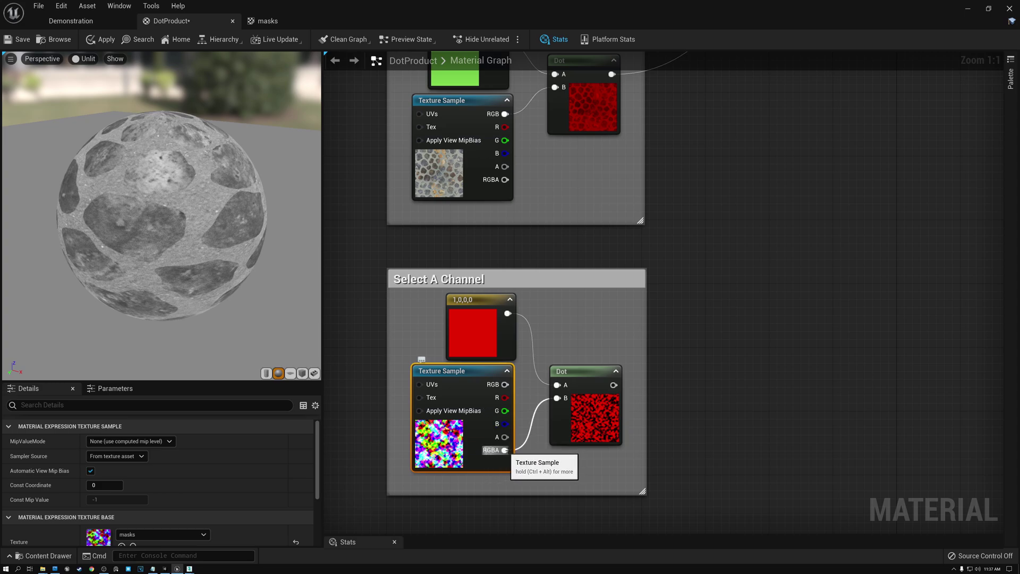
left_click(480, 300)
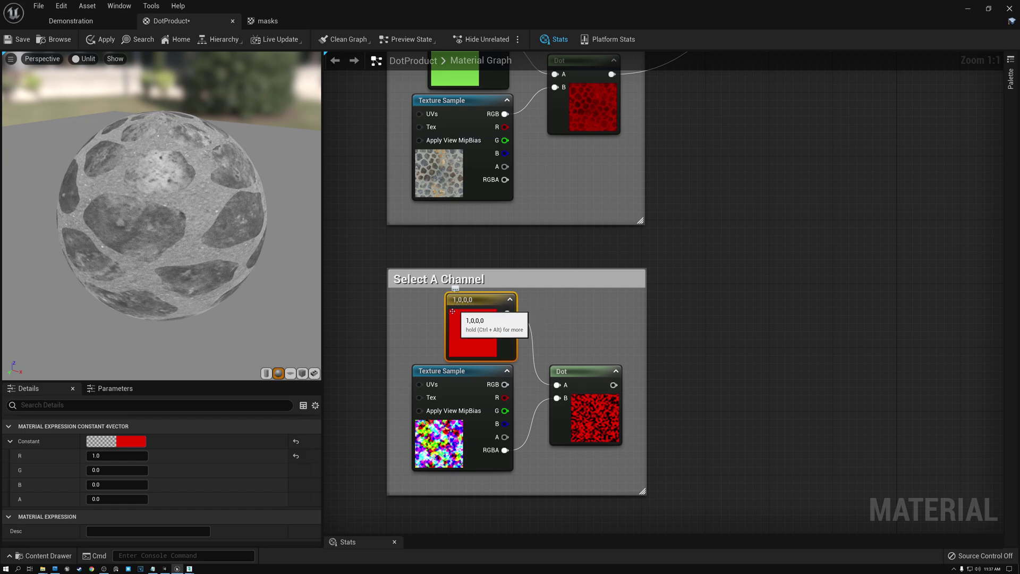
left_click(110, 454)
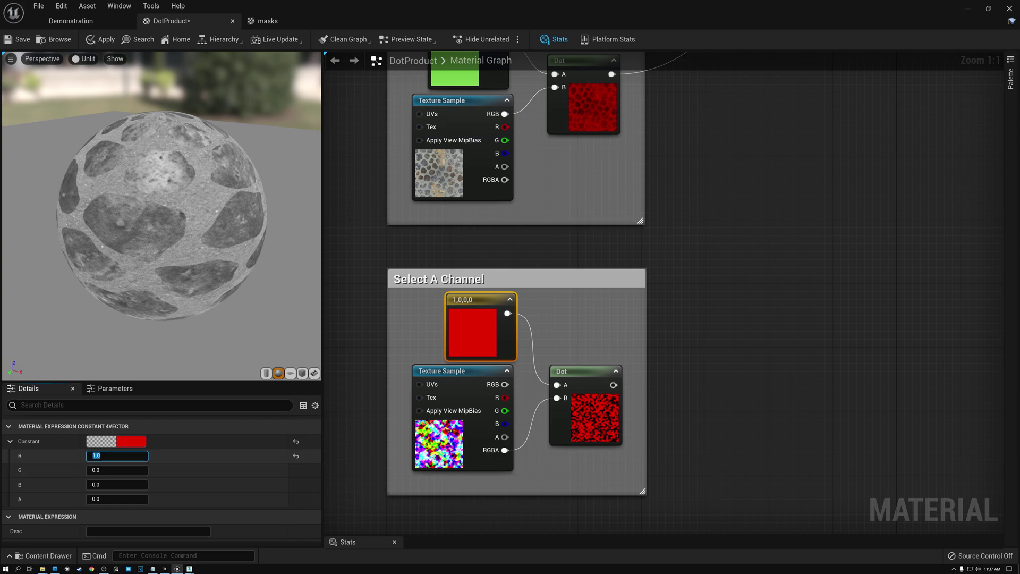
type("0")
key("Tab")
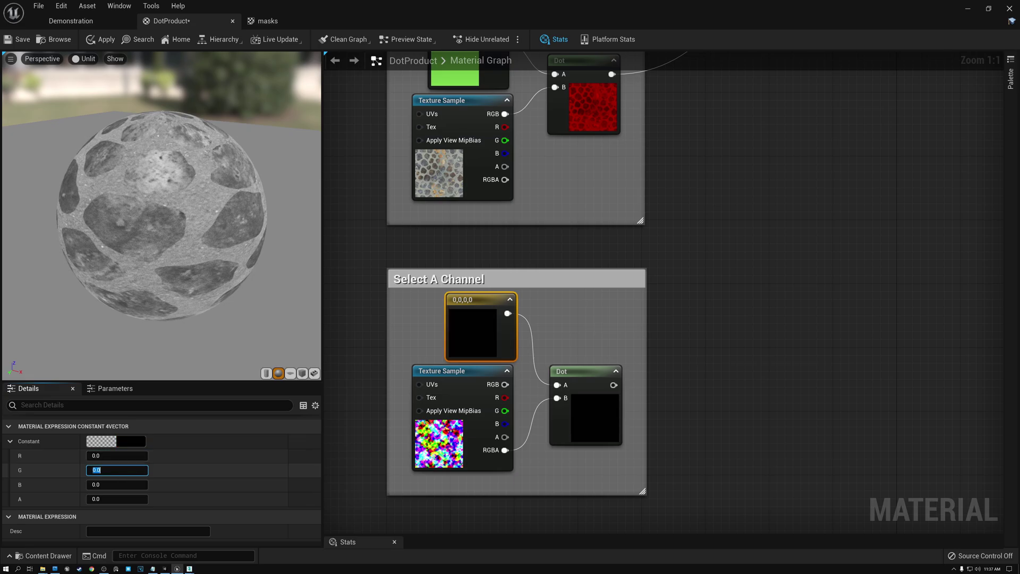
key("Return")
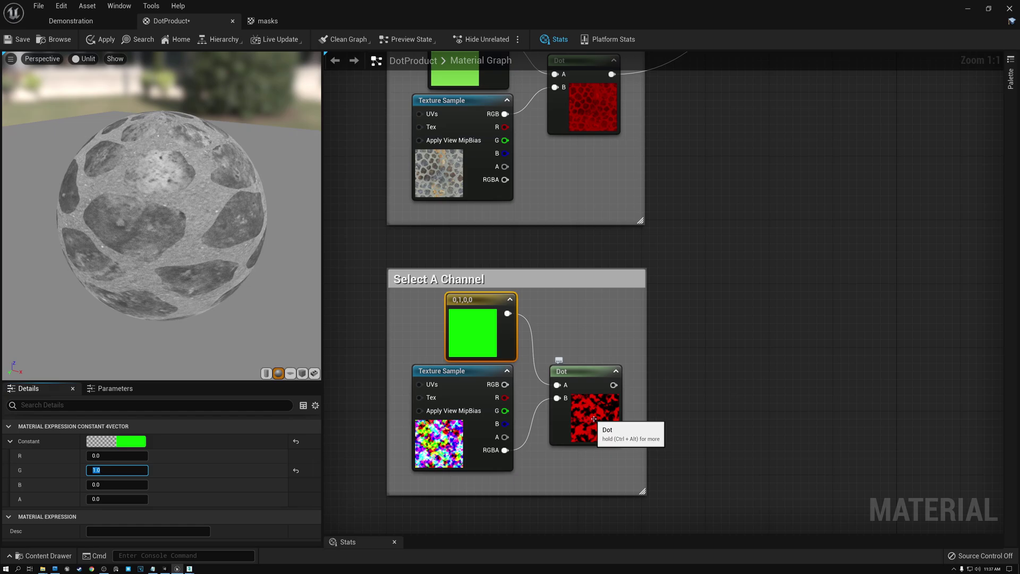
Step: Set the constant vector's G to 0 and B to 1 to pick the blue channel
type("0")
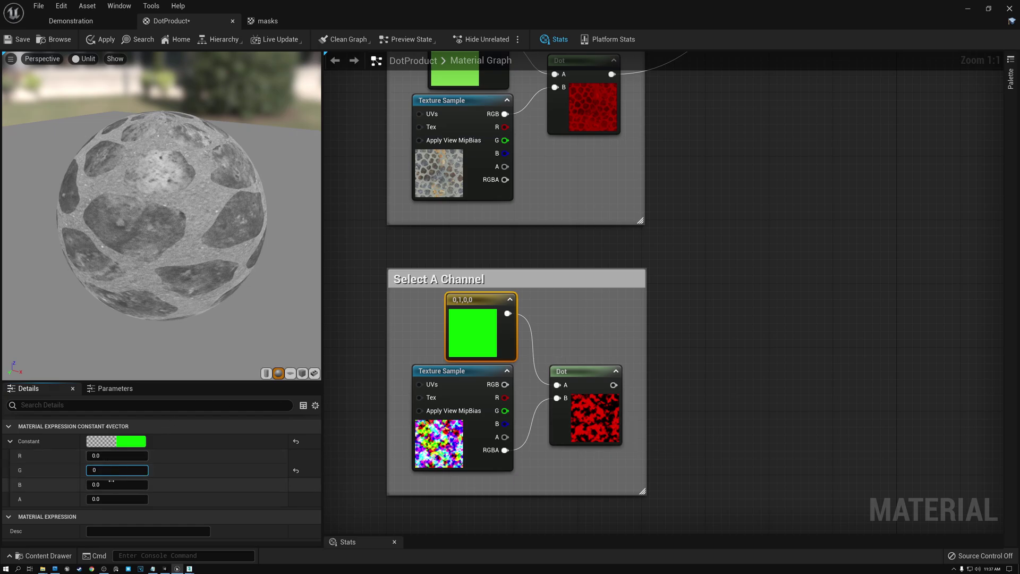
left_click(110, 484)
type("1")
key("Return")
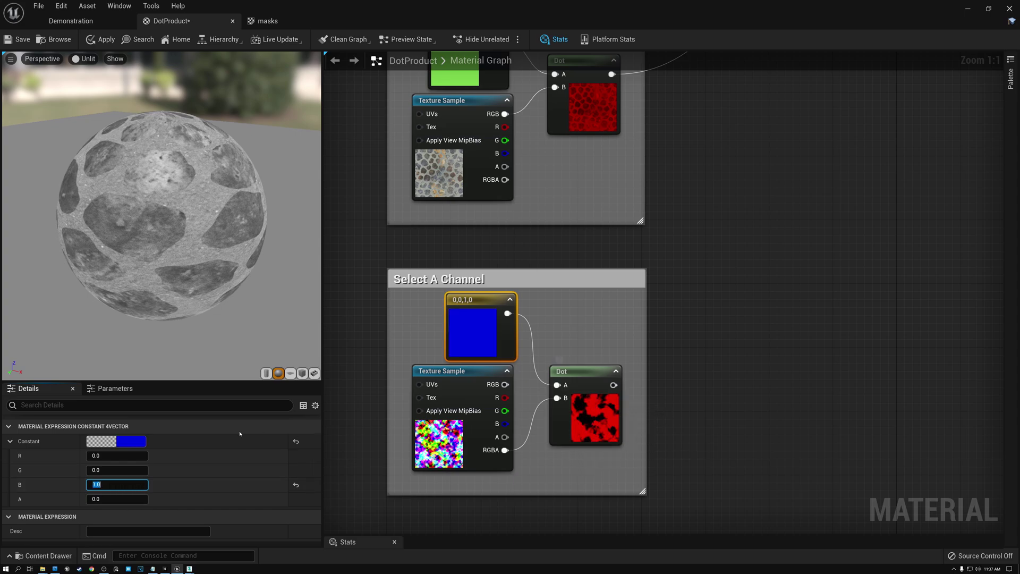
Step: Set the Select A Channel constant vector's B to 0 and A to 1 to pick the alpha channel
type("0")
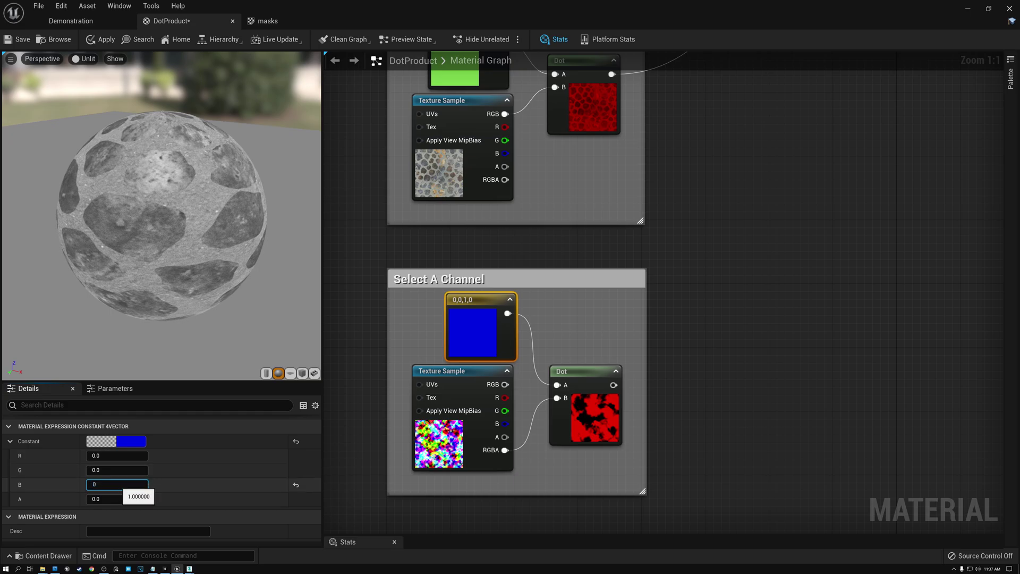
left_click(108, 498)
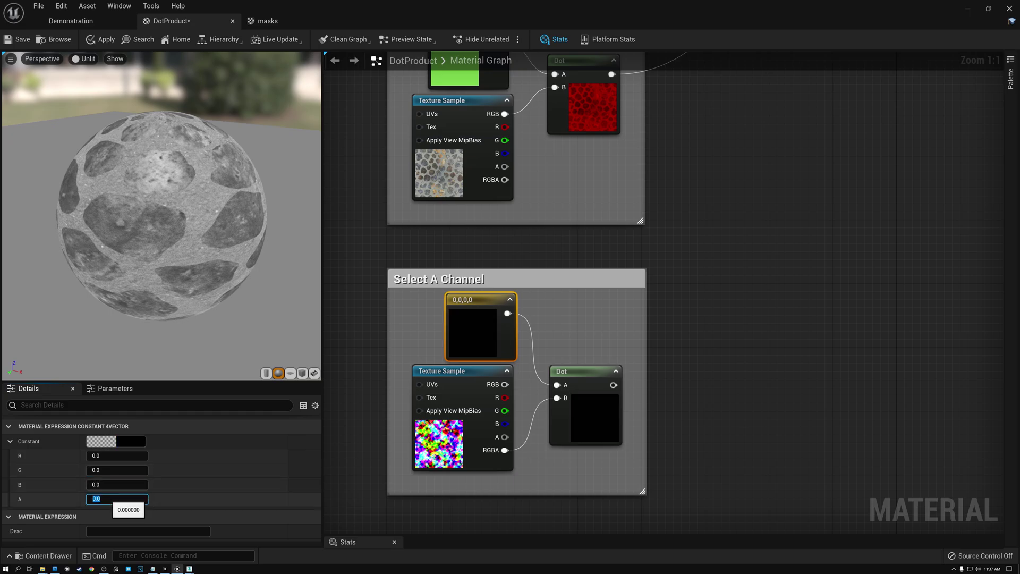
type("1")
key("Return")
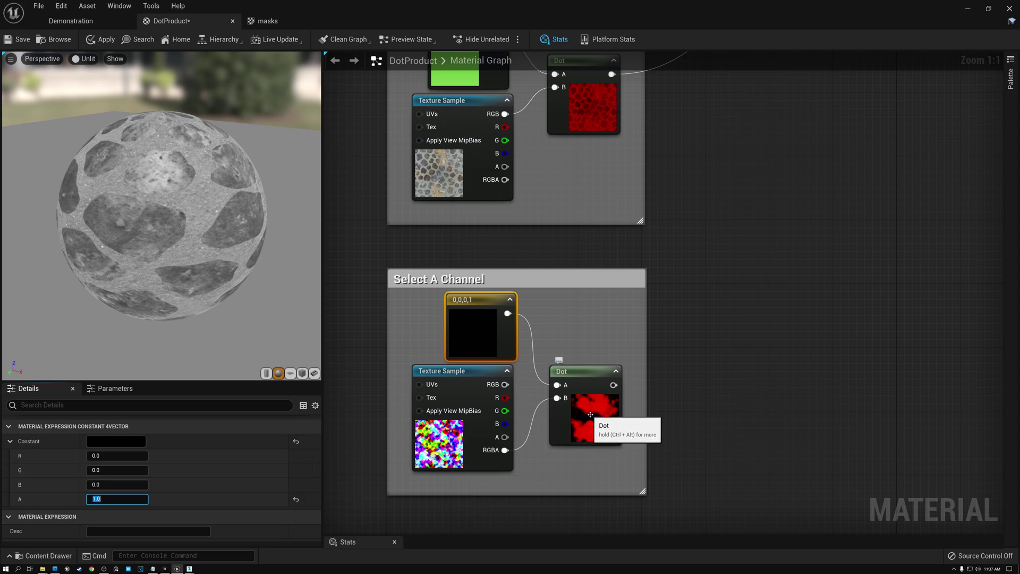
left_click(477, 300)
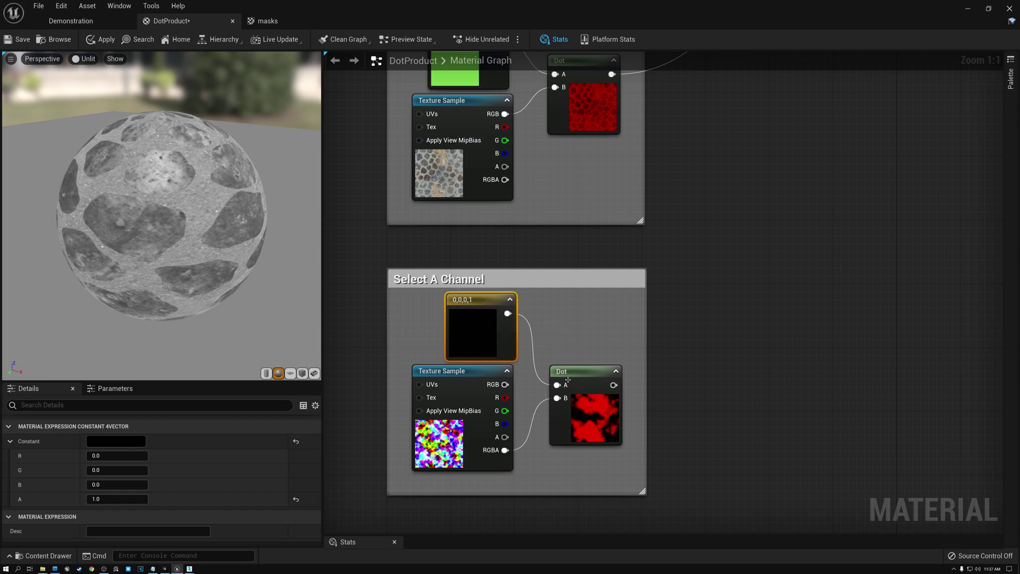
left_click(456, 378)
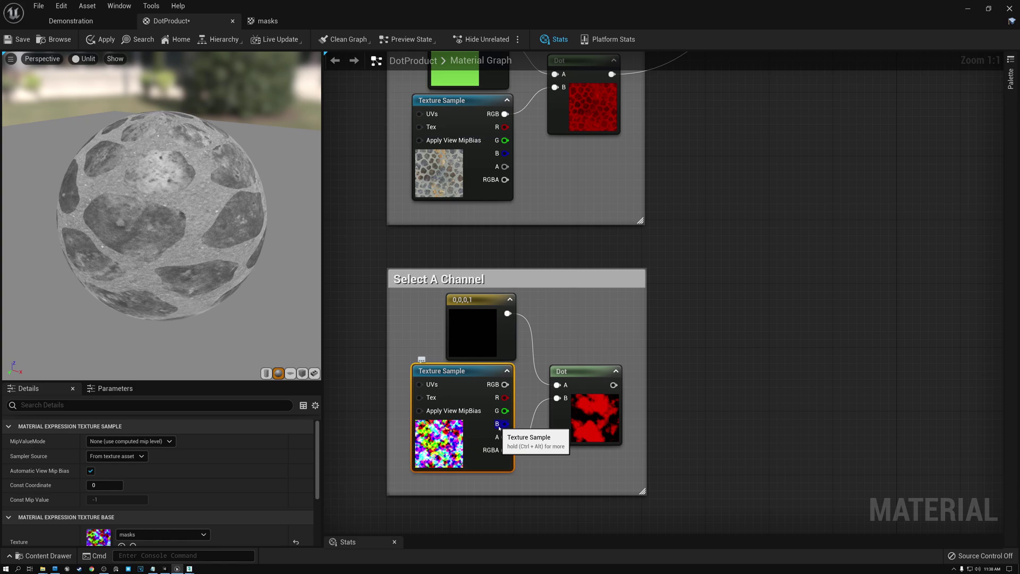
left_click(478, 301)
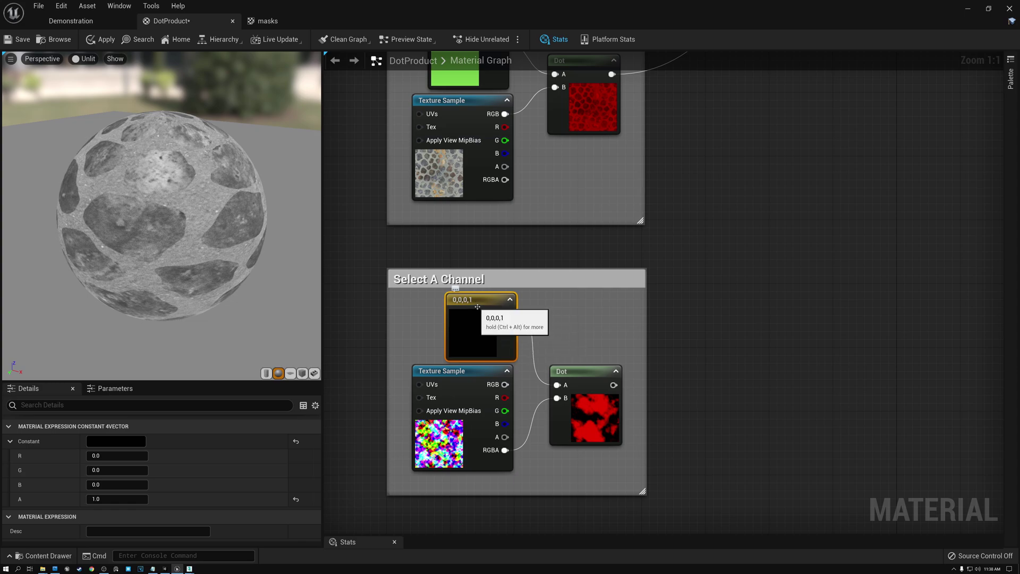
left_click(584, 370)
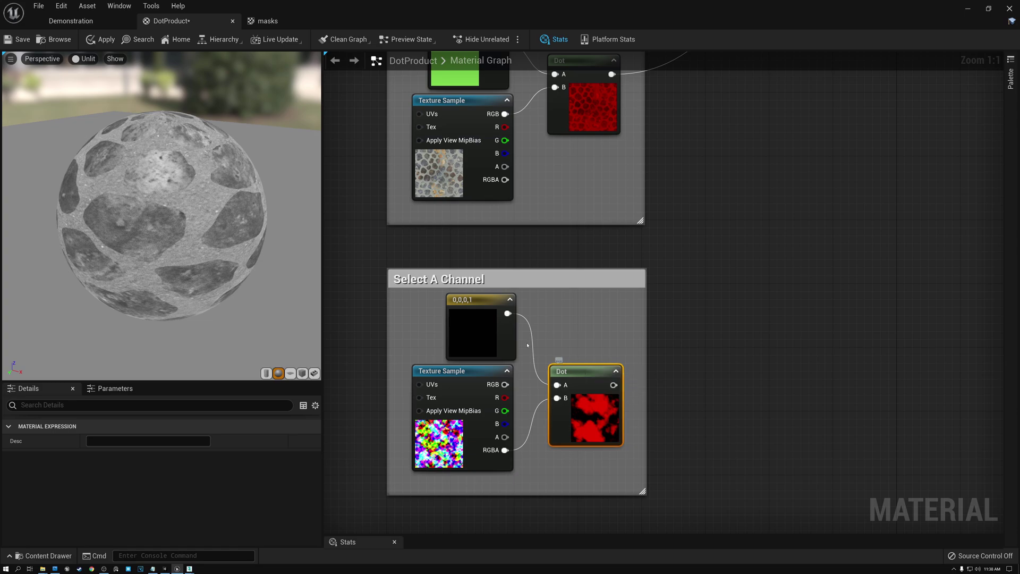
left_click(457, 372)
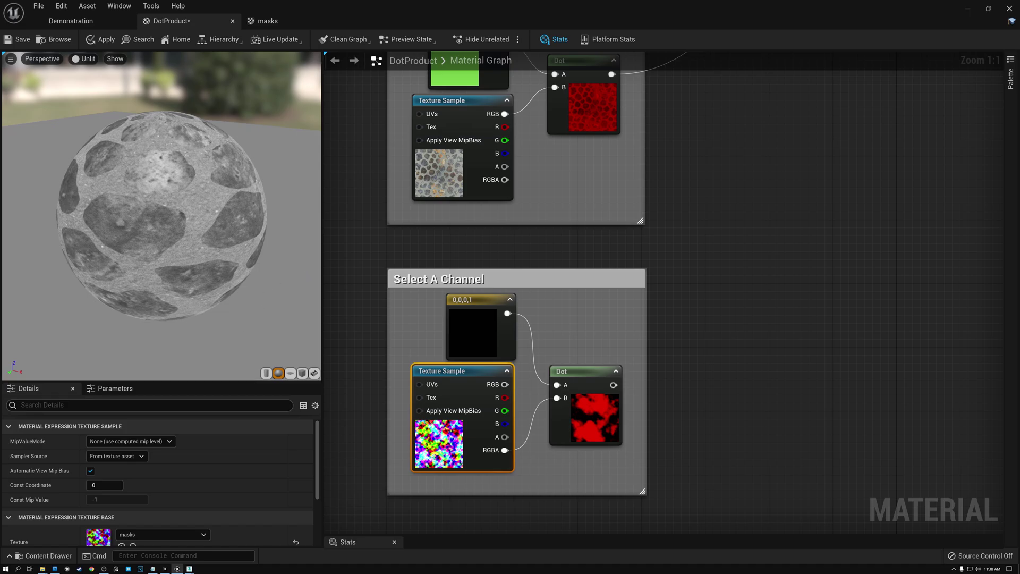
Step: Switch to Unity's DotProduct shader graph and open the masks texture's import settings
key("alt+Tab")
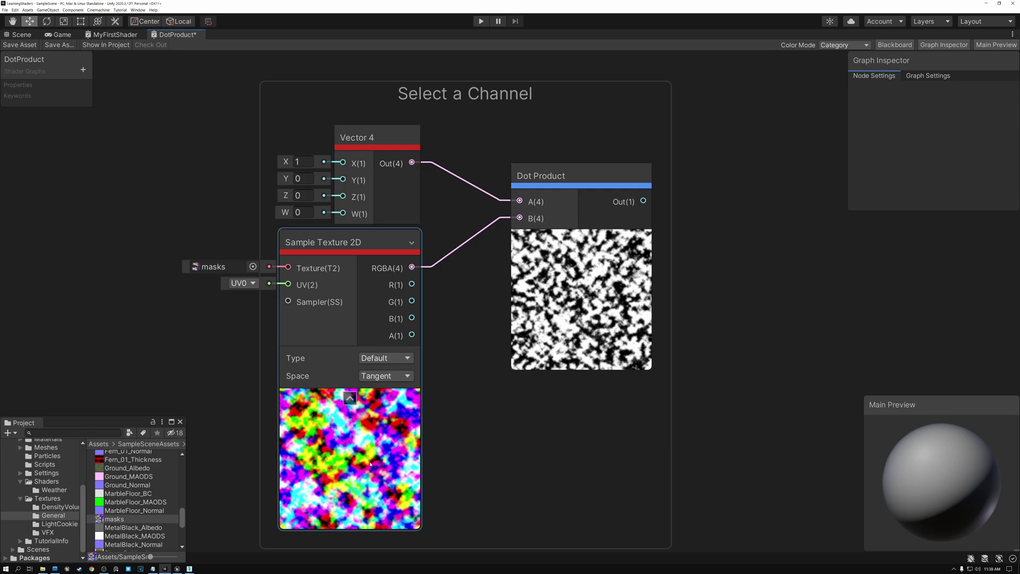
right_click(110, 520)
left_click(133, 516)
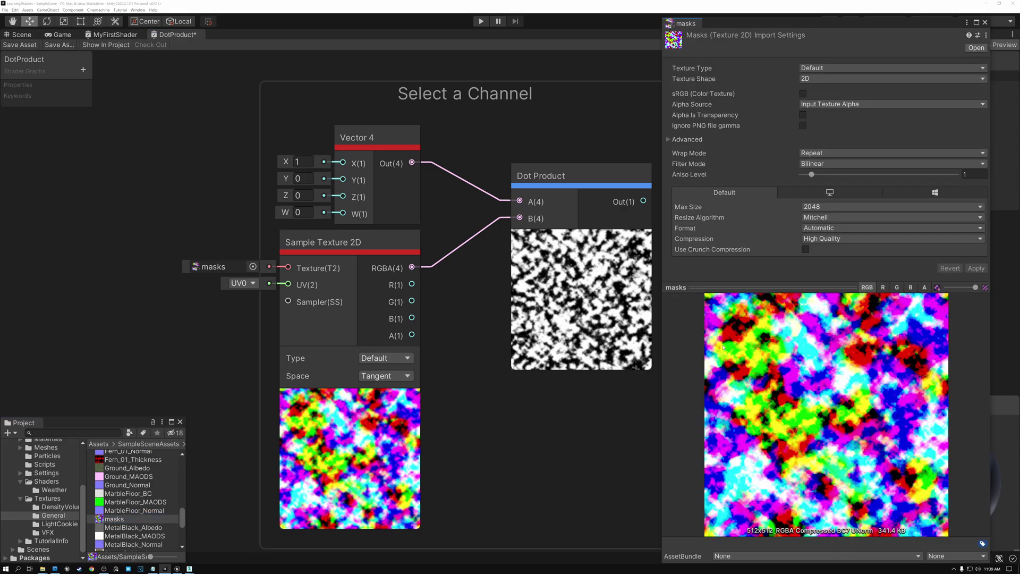
Step: Preview the masks texture's red, green, blue and alpha channels individually, and step back through them to red
left_click(882, 288)
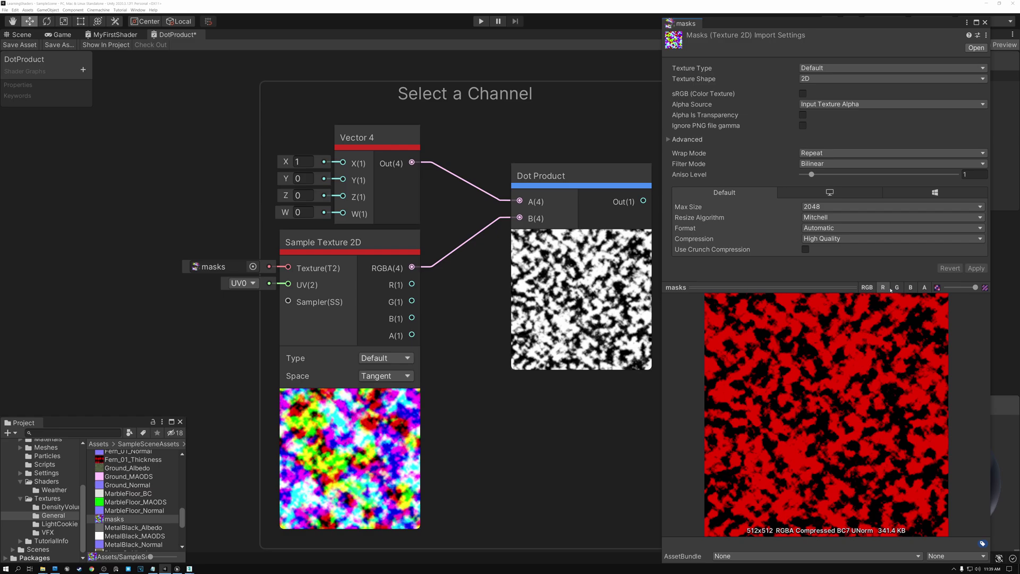
left_click(896, 287)
left_click(910, 287)
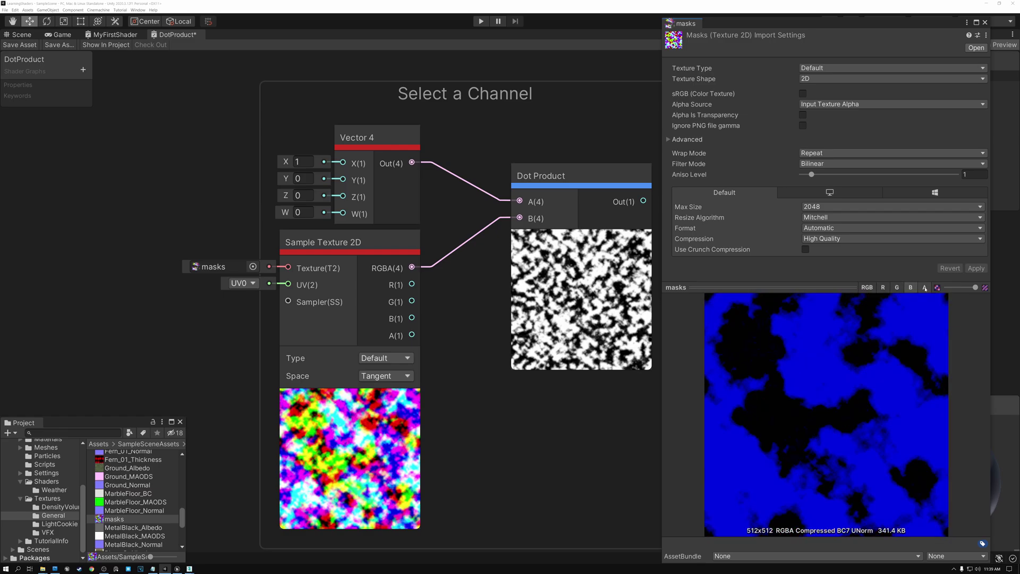
left_click(924, 287)
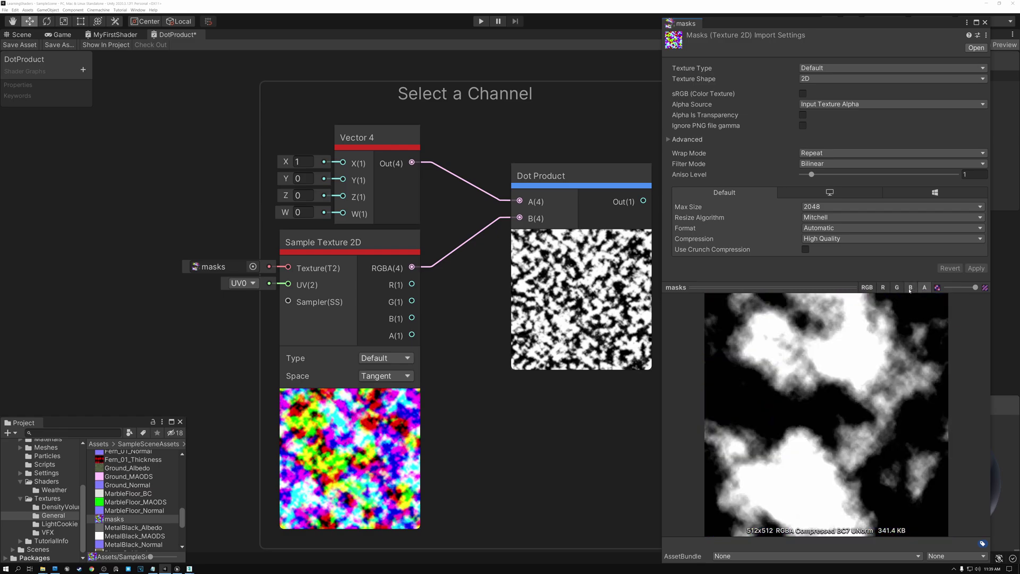
left_click(910, 288)
left_click(897, 288)
left_click(883, 288)
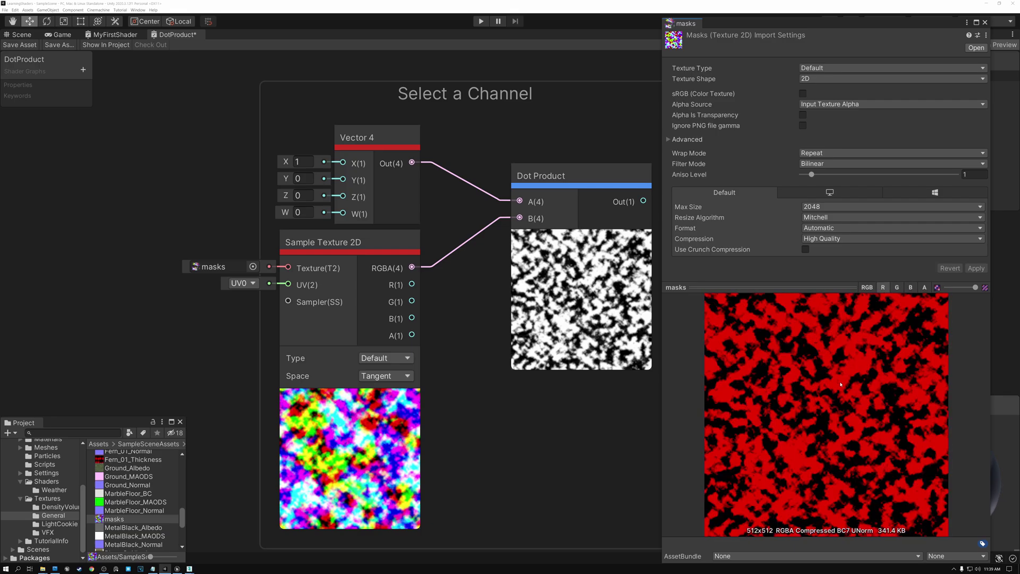
Step: Compare the masks texture's channels by cycling through all four again and switching between alpha and red
left_click(897, 288)
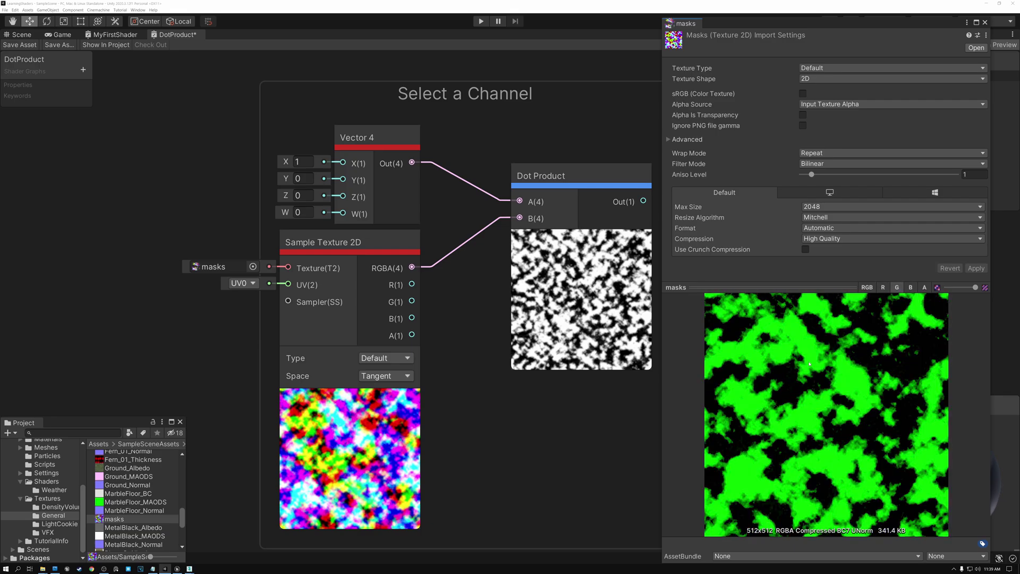
left_click(910, 287)
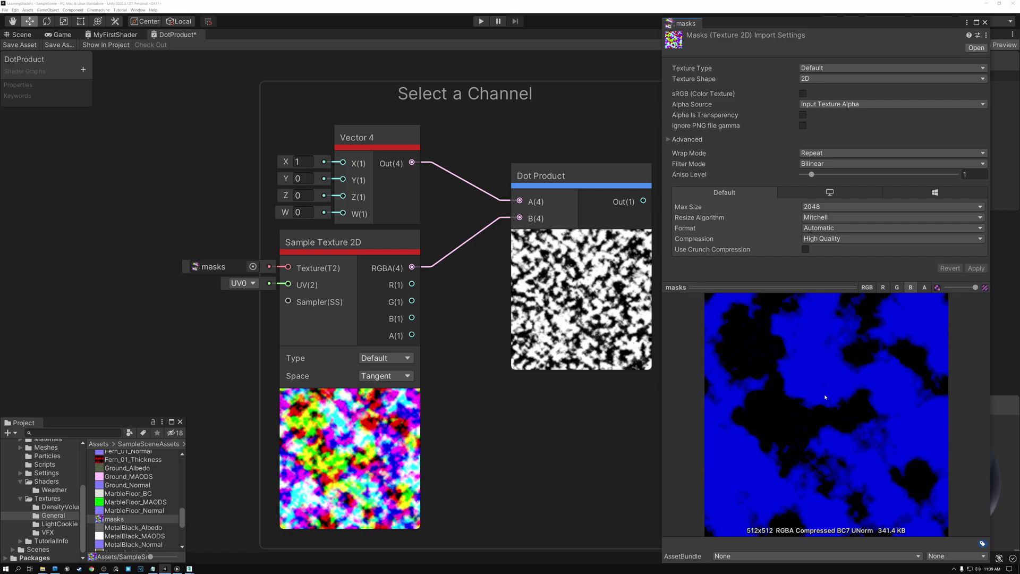
left_click(883, 287)
left_click(896, 288)
left_click(909, 287)
left_click(922, 287)
left_click(883, 288)
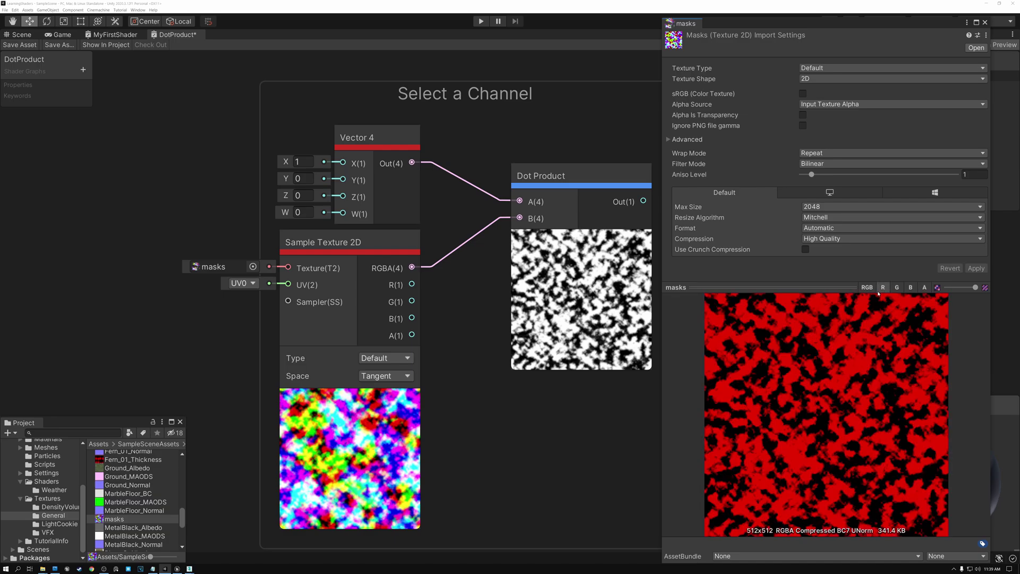
left_click(924, 288)
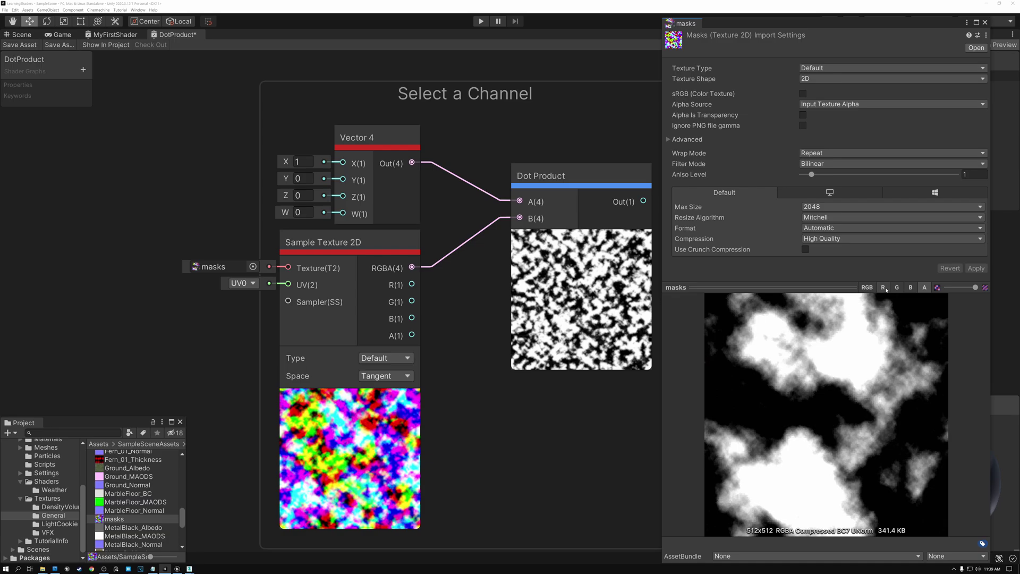
left_click(883, 287)
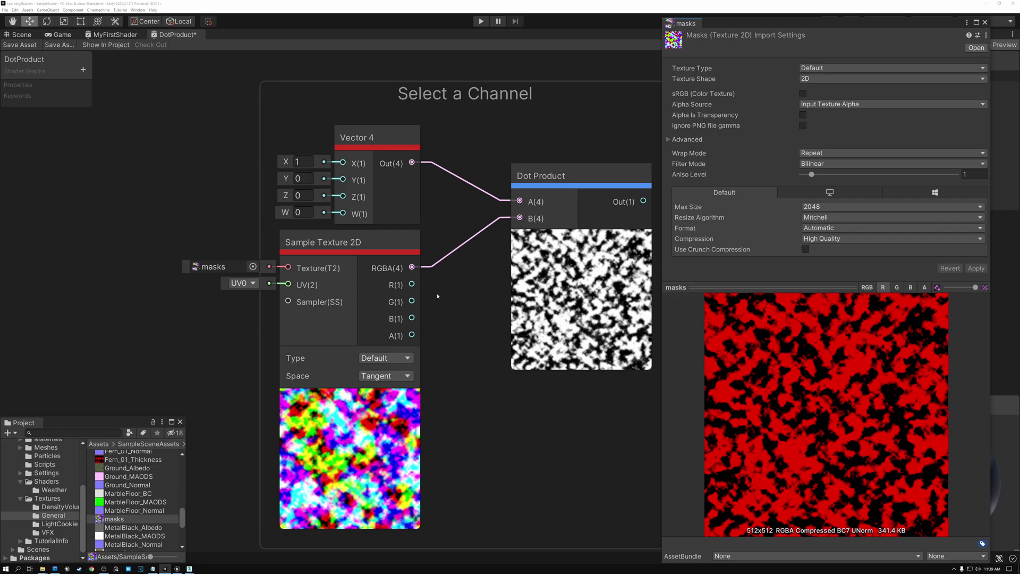
left_click(367, 137)
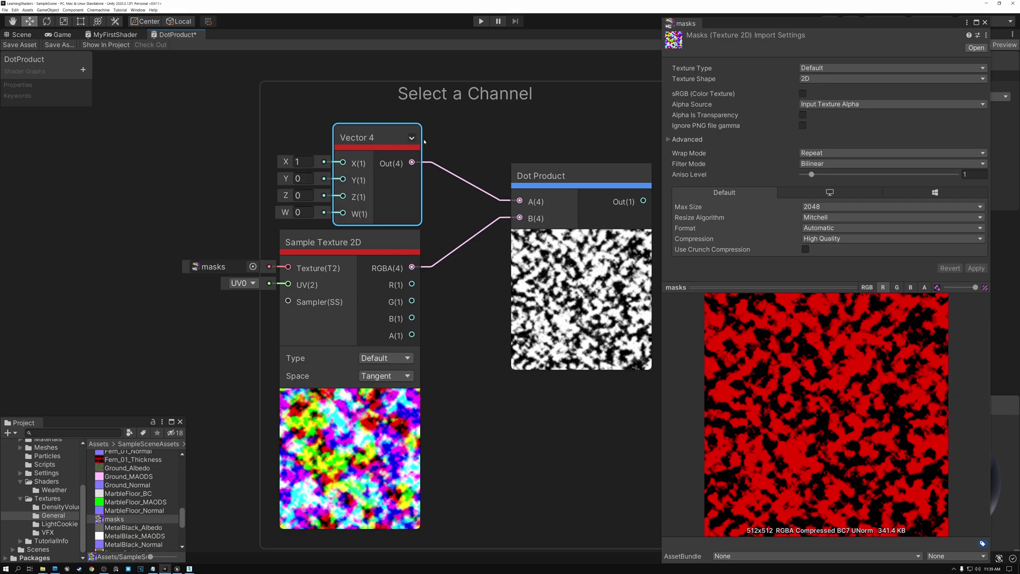
left_click_drag(552, 176, 552, 175)
left_click(351, 242)
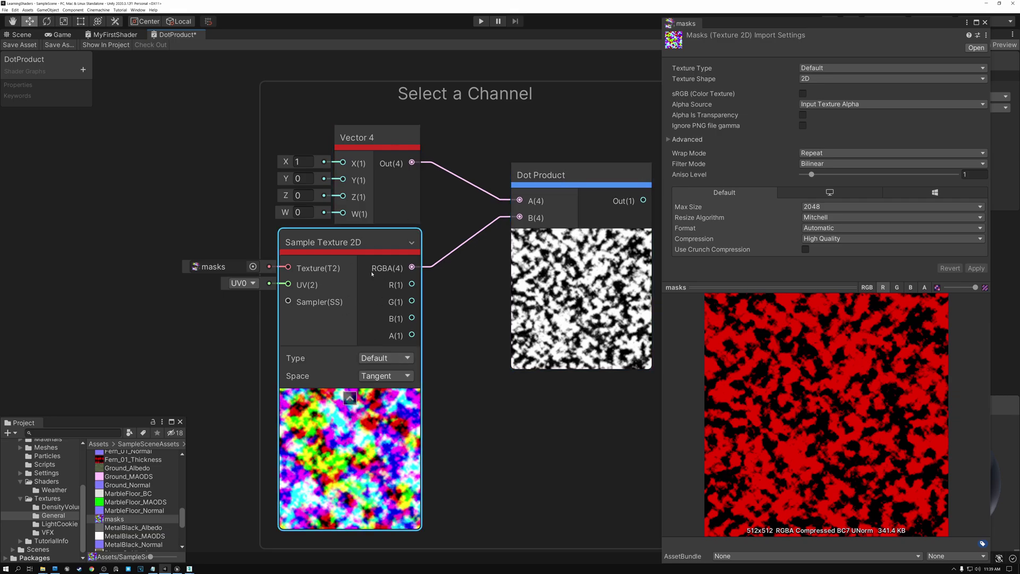
Step: Set the Vector 4 node's X to 0 and Y to 1 to pick the green channel
left_click(372, 138)
left_click(297, 161)
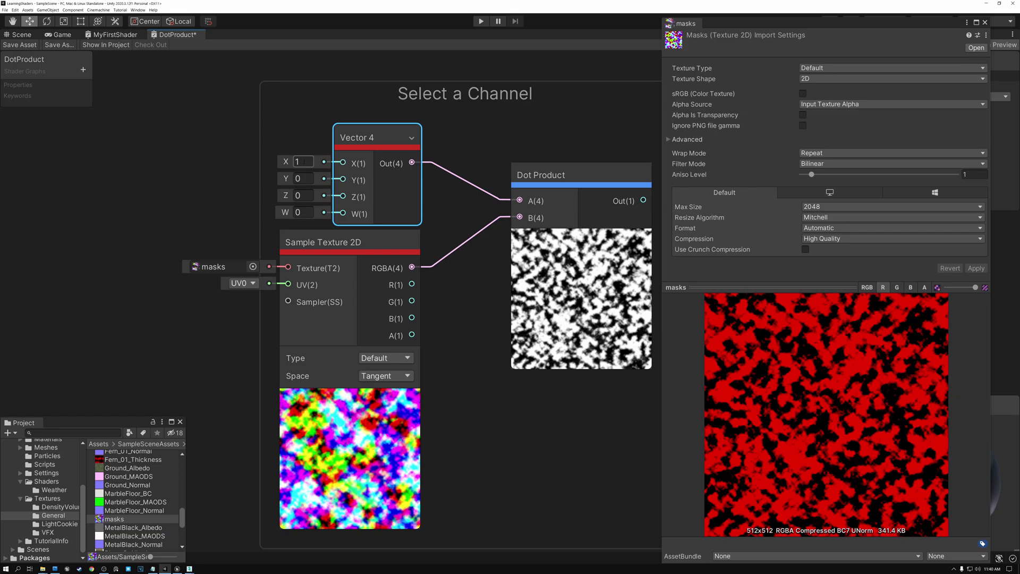
double_click(308, 163)
type("0")
key("Tab")
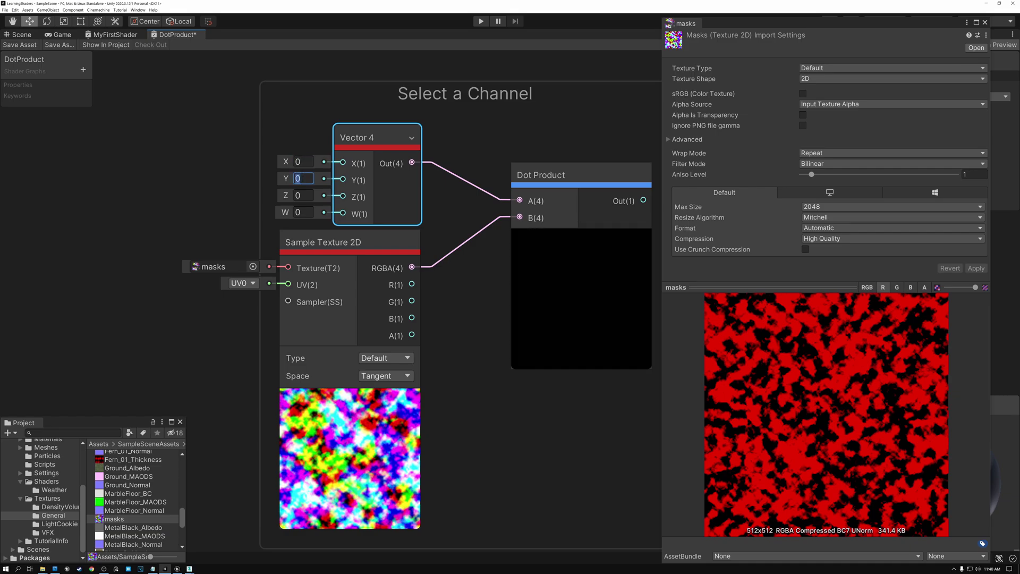
type("1")
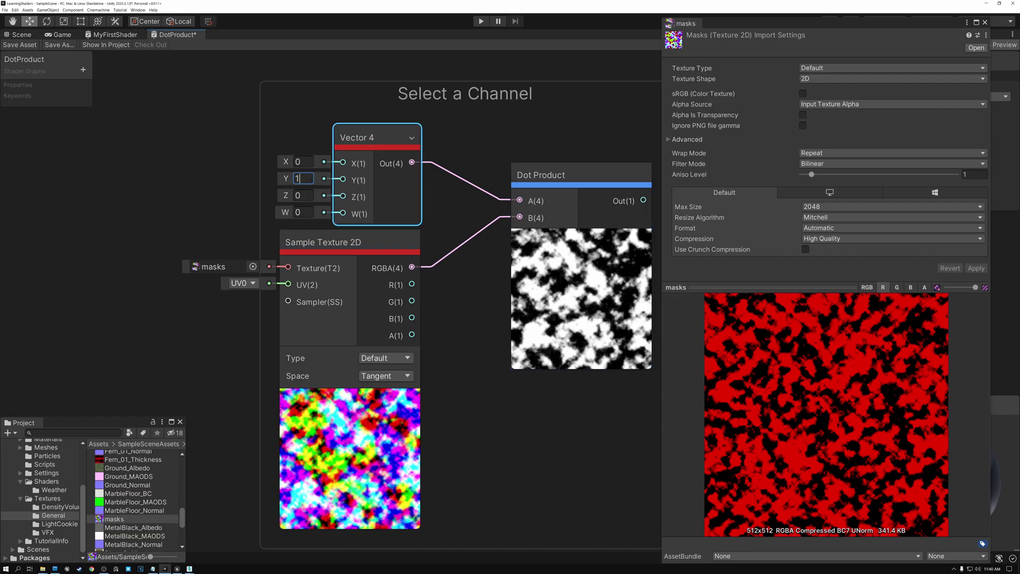
Step: Set the Vector 4 node's Y to 0 and Z to 1 to pick the blue channel
key("shift+Left")
type("0")
key("Tab")
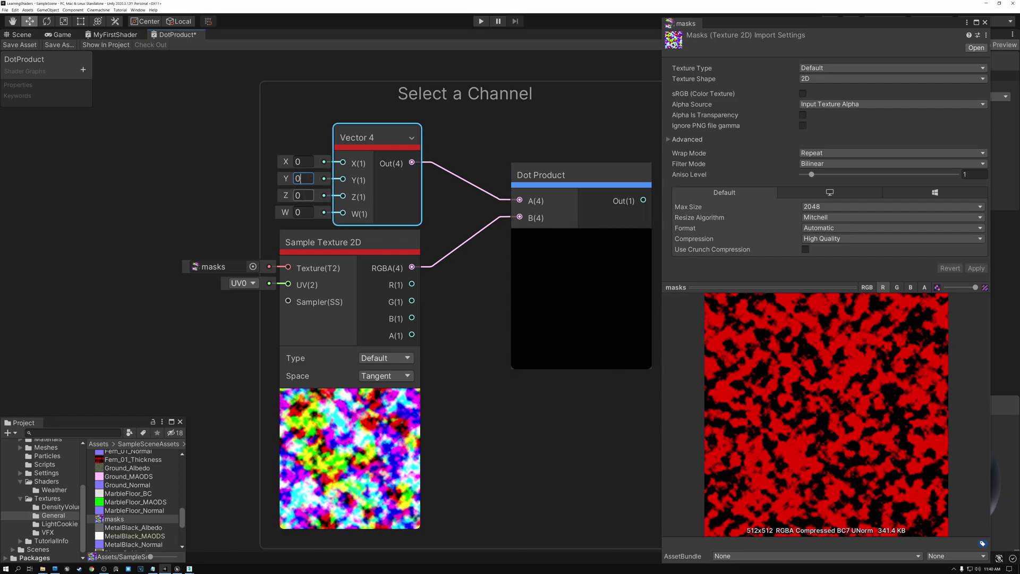
type("1")
Step: Set the Vector 4 node's Z to 0 and W to 1 to pick the alpha channel
key("shift+Left")
type("0")
key("Tab")
type("1")
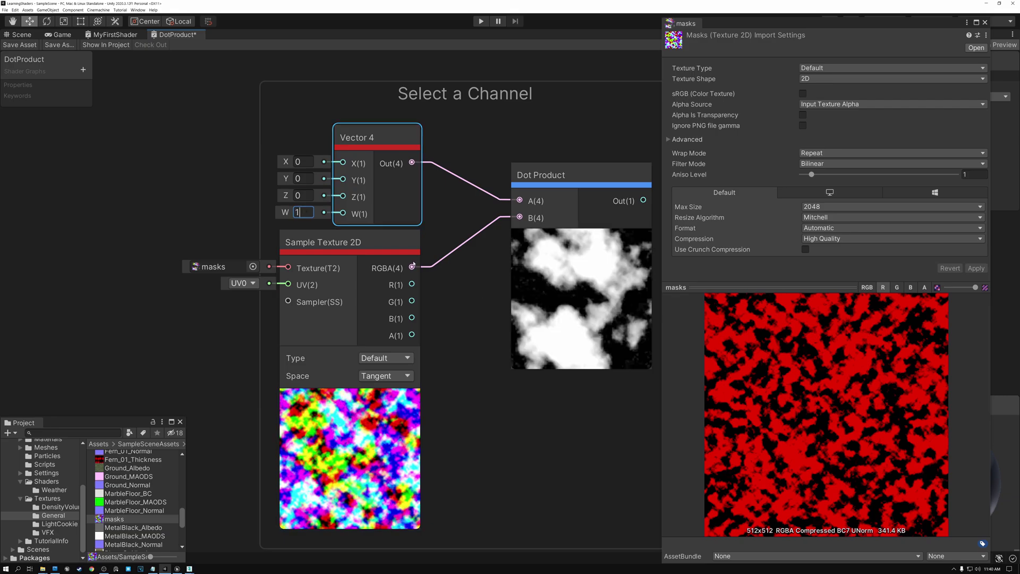
key("Return")
Step: Add a Float property with its default name and a Vector4 property named MaskSelector to the DotProduct graph
left_click(83, 69)
left_click(106, 75)
key("Return")
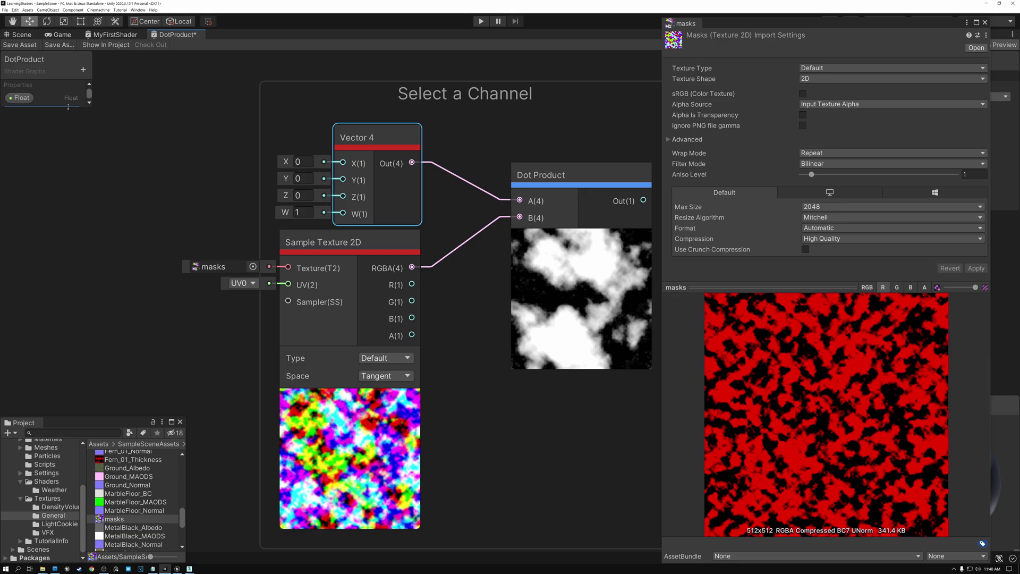
type("Mas")
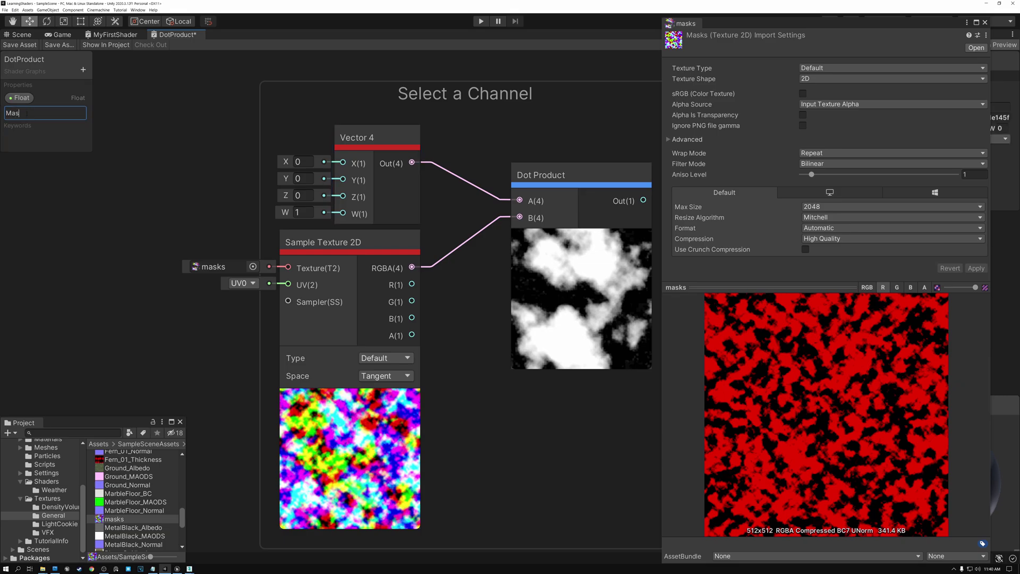
type("kSelector")
key("Return")
Step: Place the MaskSelector property beside the Vector 4 node and connect it to the Dot Product's A input instead of the Vector 4
left_click_drag(60, 131, 514, 199)
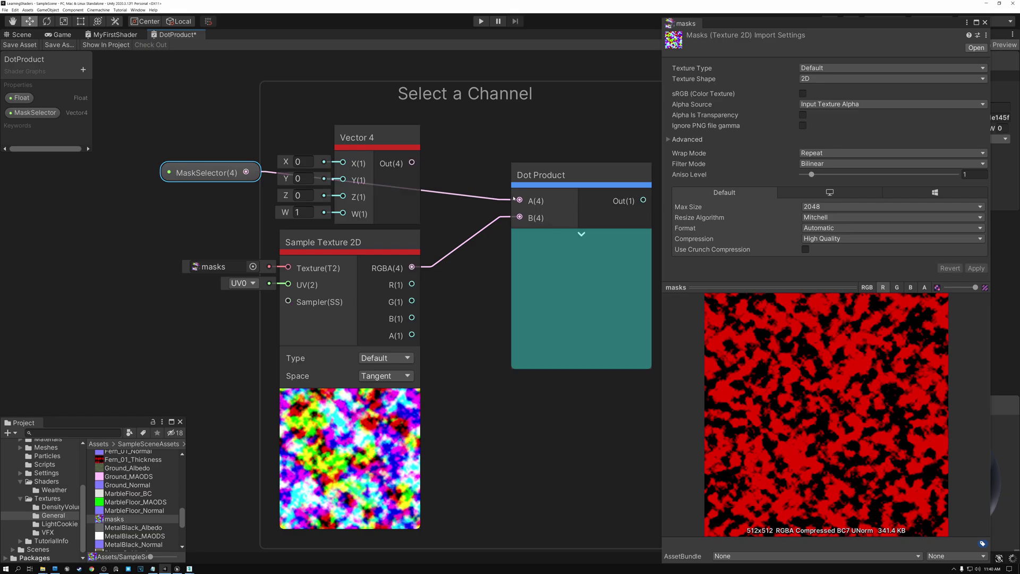
left_click_drag(196, 172, 188, 159)
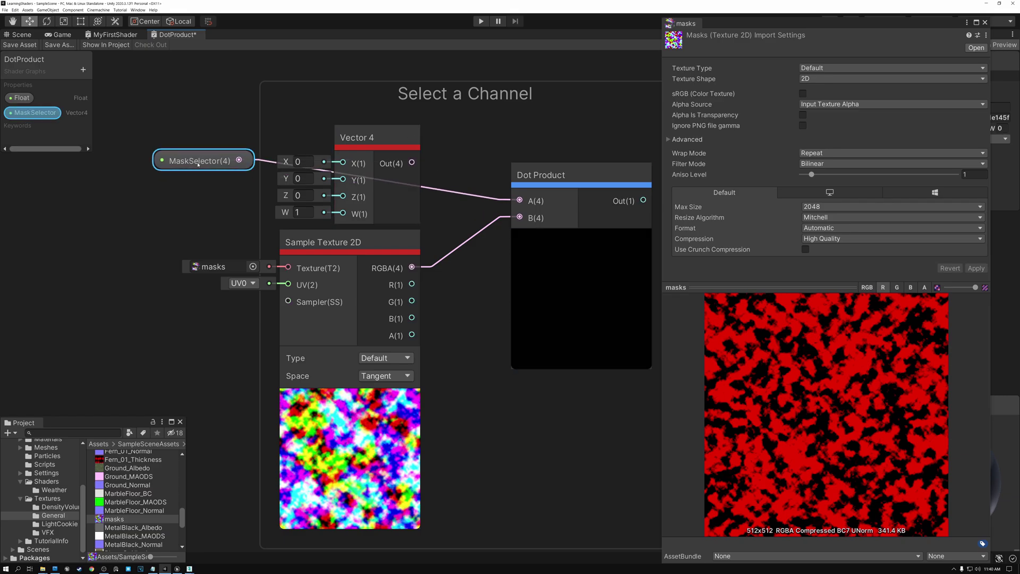
left_click(303, 161)
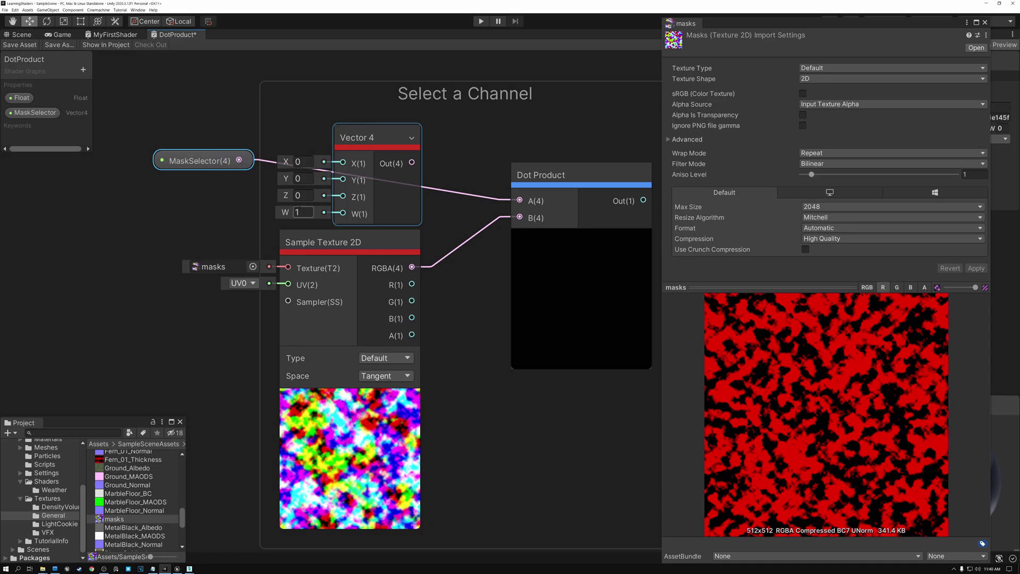
left_click(237, 165)
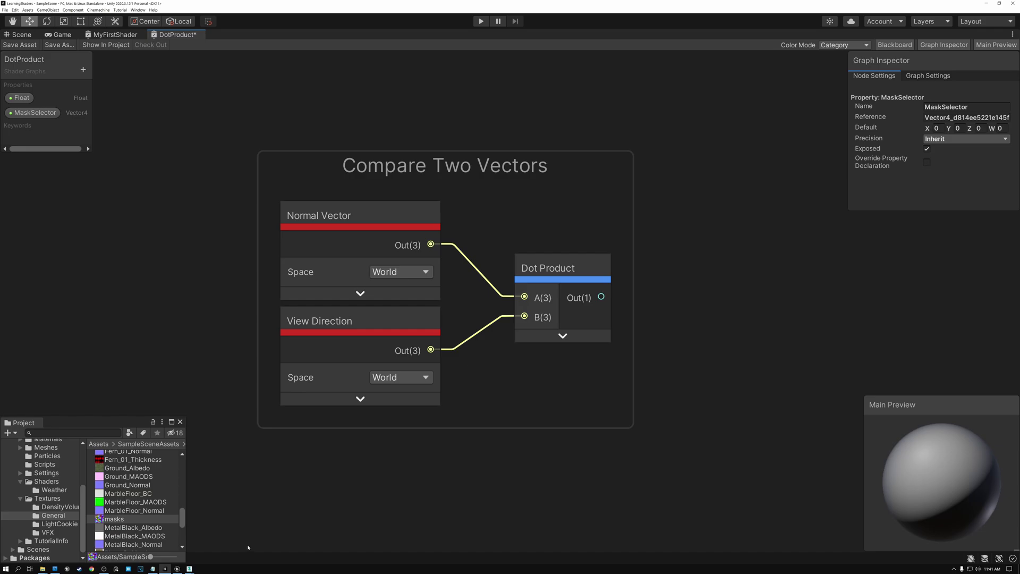
Step: Switch to the chapter12_demo.max scene in 3ds Max and select the light above the green arrow
mouse_move(190, 569)
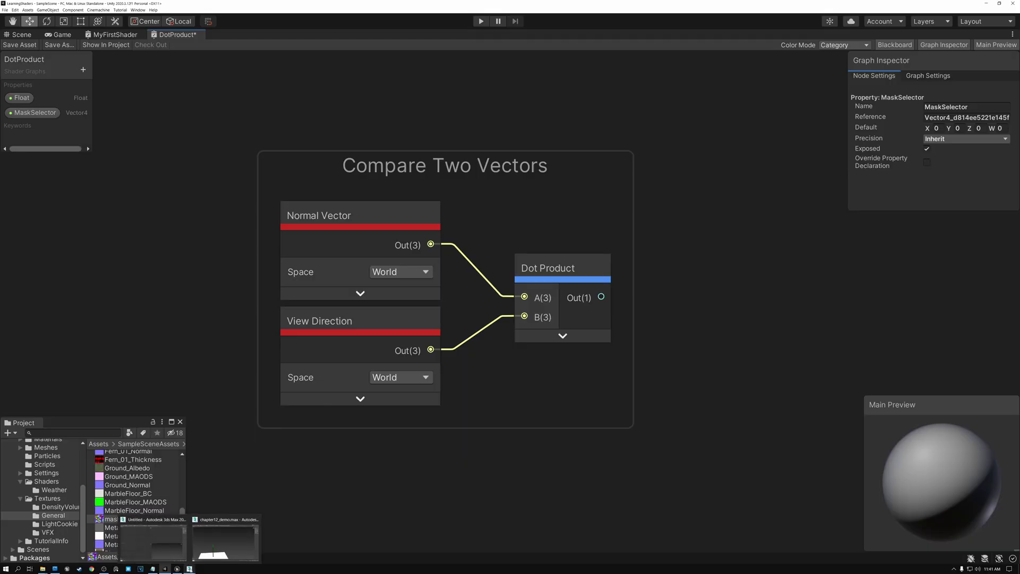
left_click(226, 539)
left_click(299, 97)
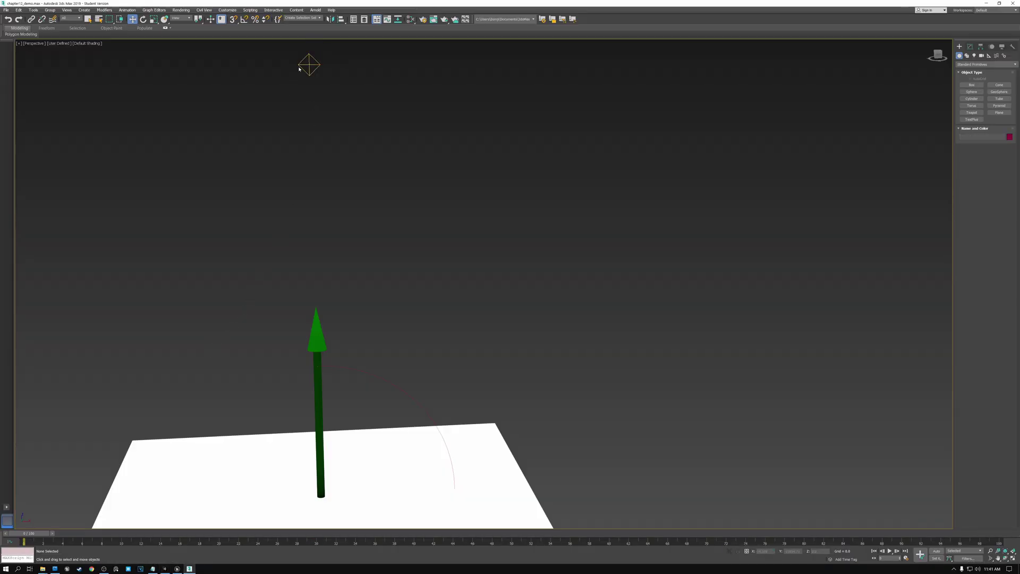
left_click(309, 64)
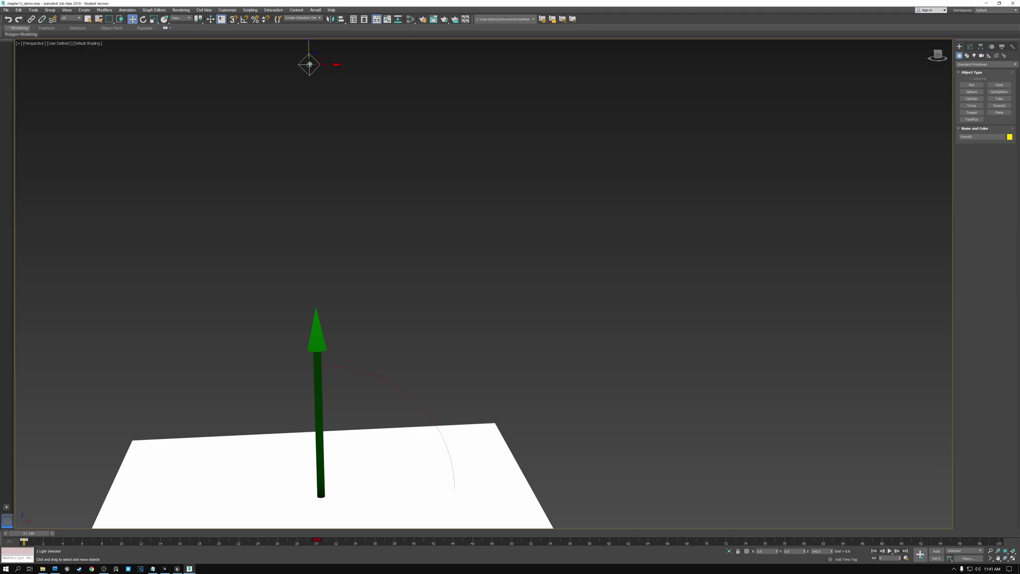
Step: Select the white plane, clear the selection, and scrub the timeline to frame 6
left_click(173, 453)
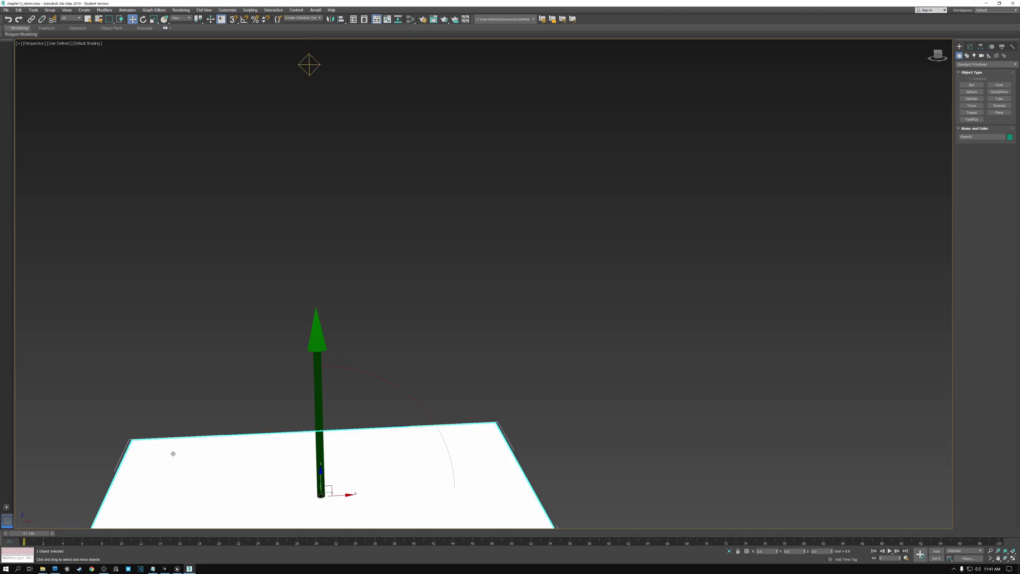
left_click(166, 386)
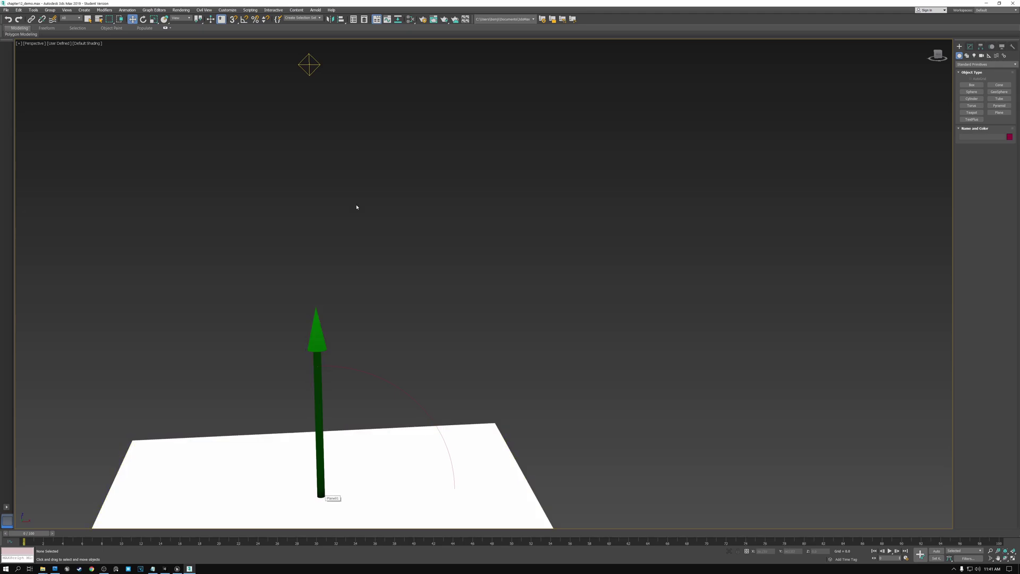
left_click_drag(39, 535, 106, 536)
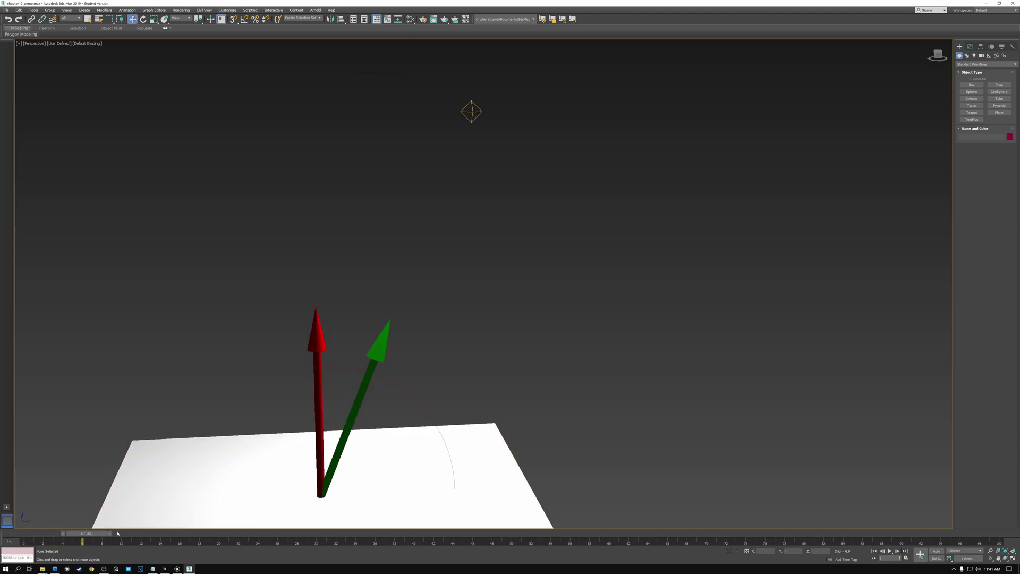
Step: Select the red surface normal arrow, the green light vector arrow and the plane in turn to compare them, then clear the selection
left_click(317, 335)
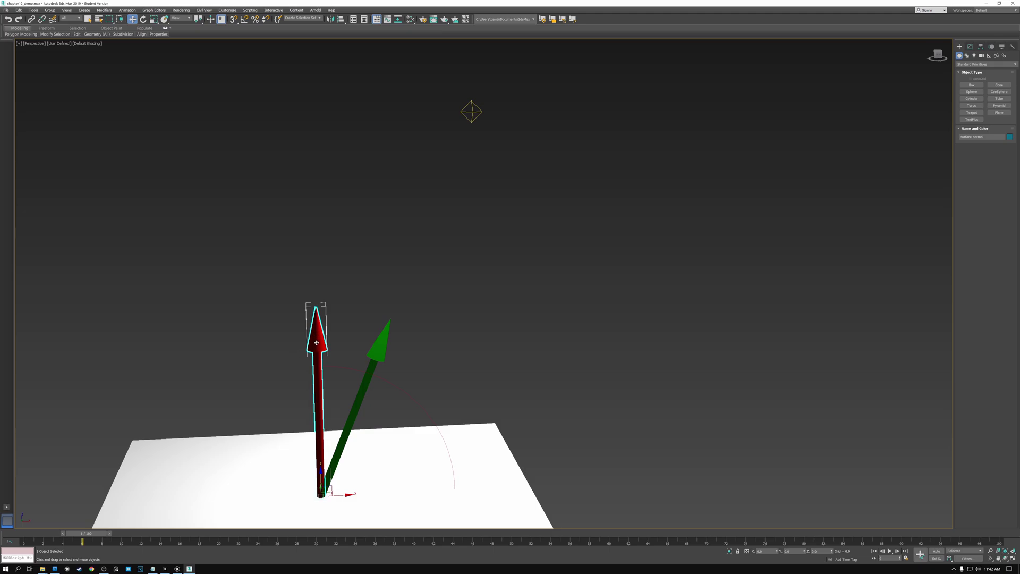
left_click(258, 332)
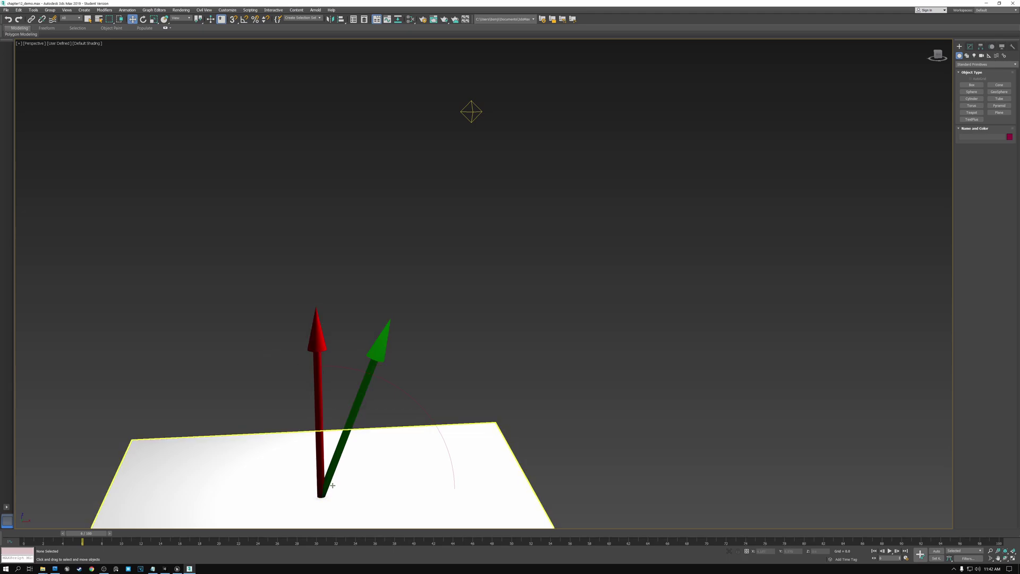
left_click(382, 347)
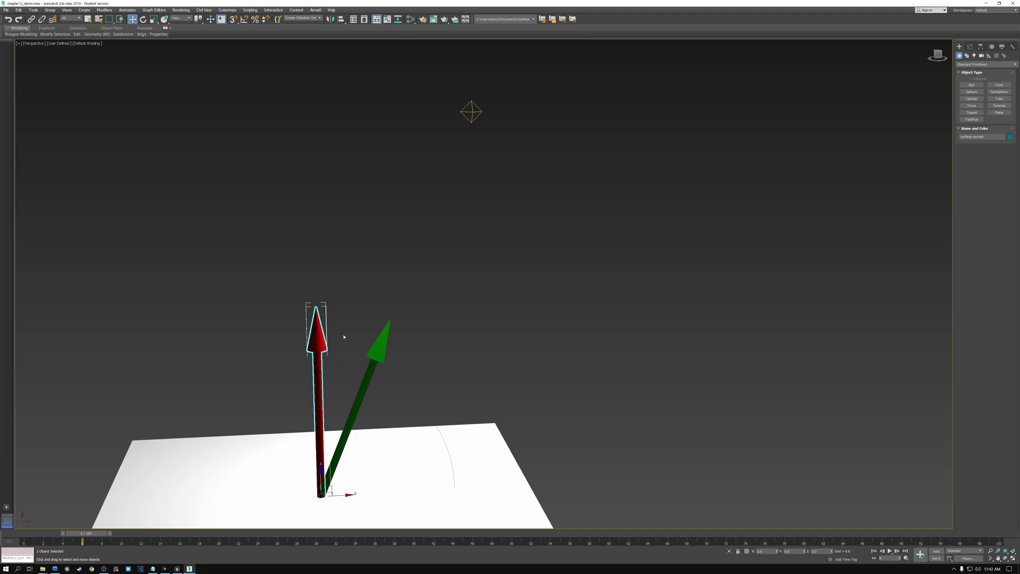
left_click(383, 339)
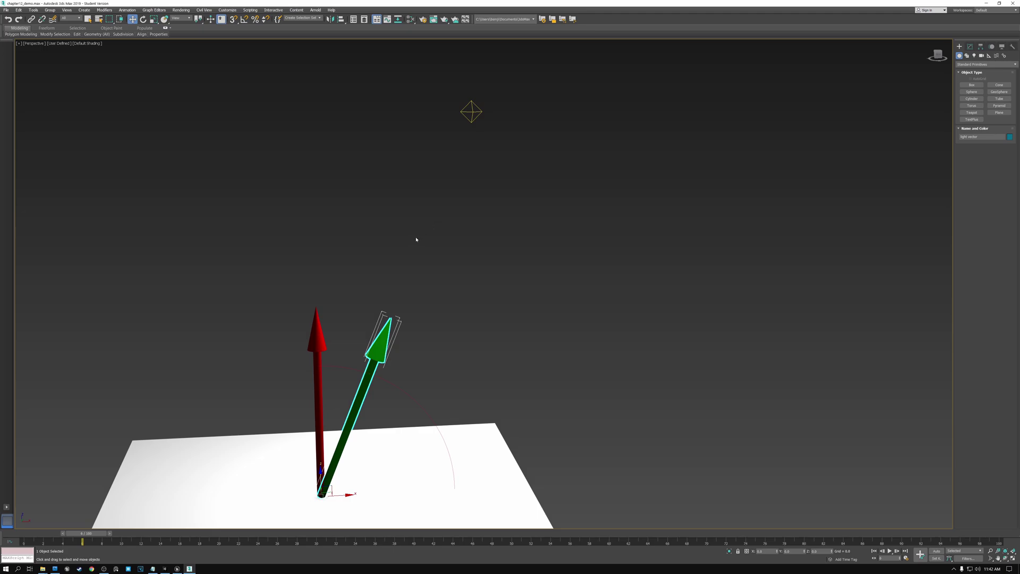
left_click(382, 240)
left_click(237, 454)
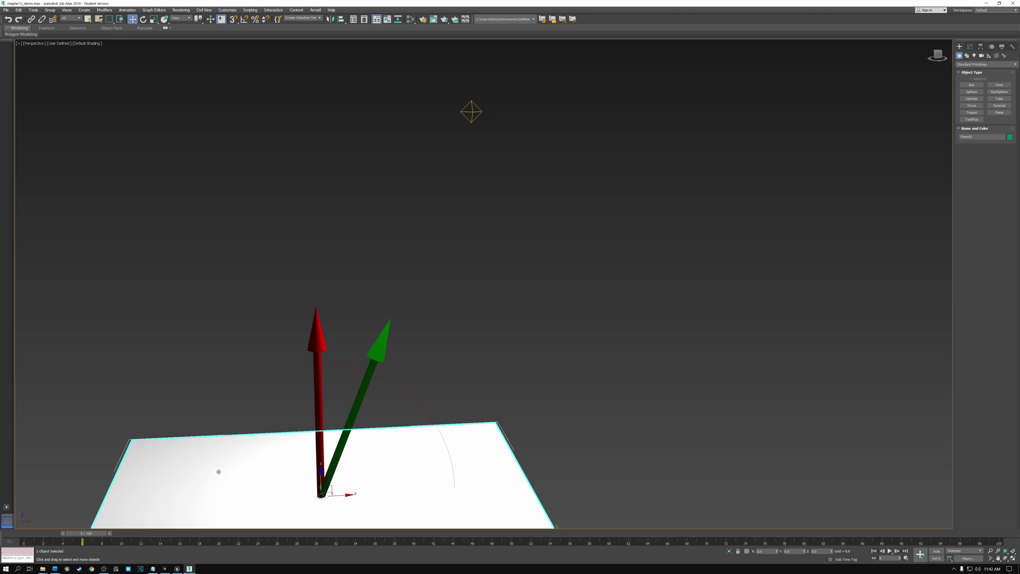
left_click(315, 334)
left_click(384, 338)
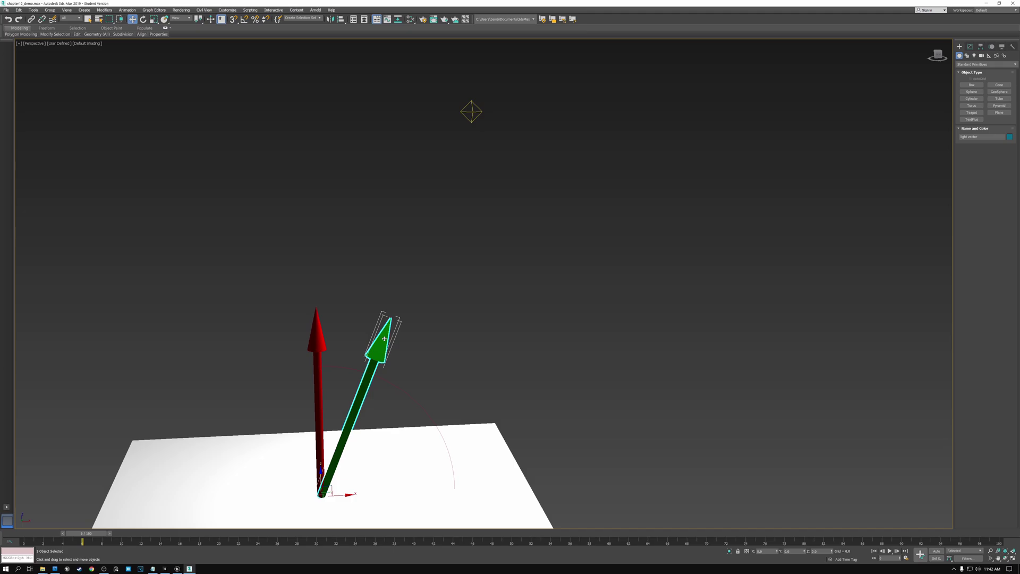
left_click(318, 334)
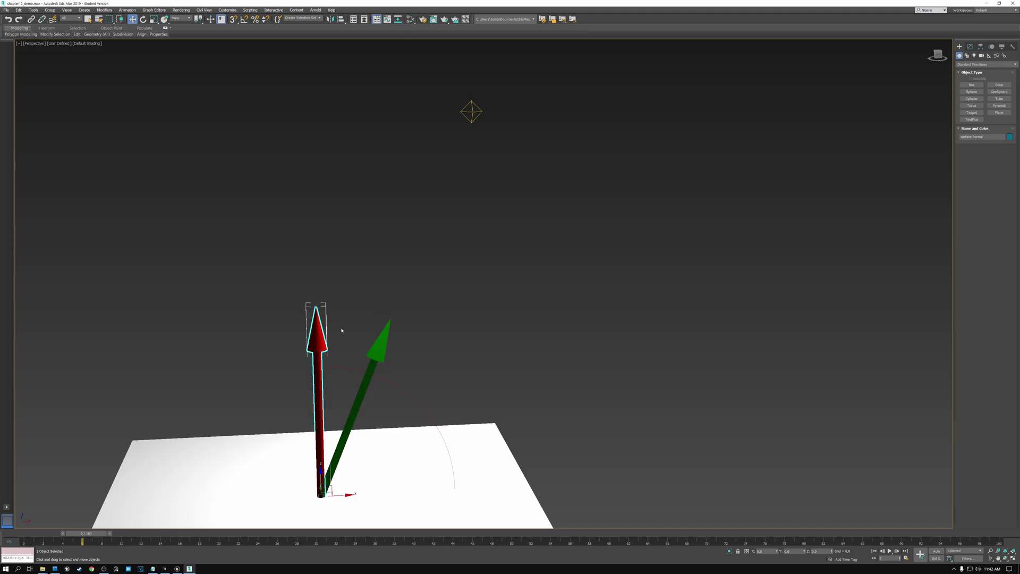
left_click(380, 342)
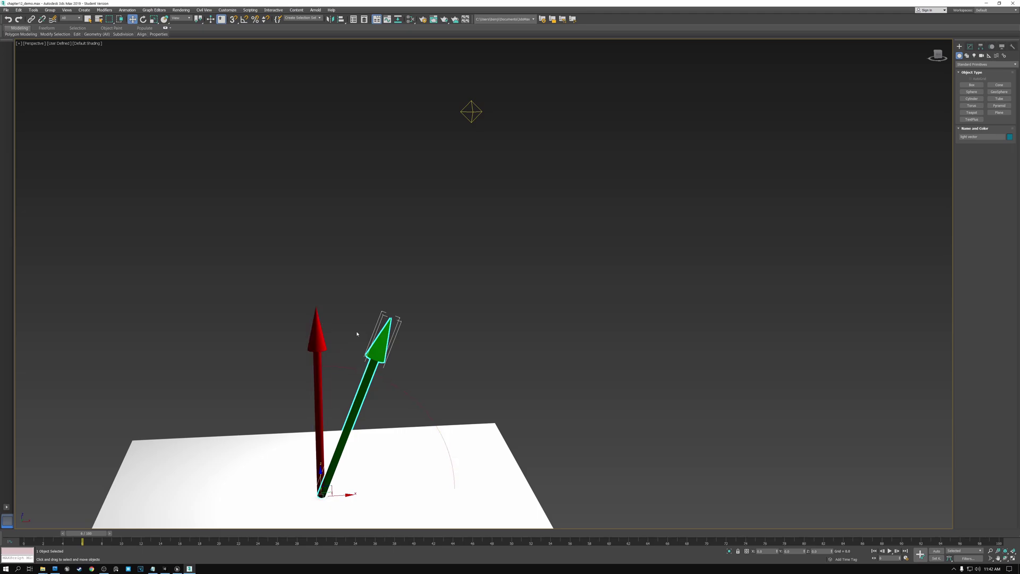
left_click(223, 321)
Step: Scrub the timeline to frame 27 to check the plane's shading, then return to frame 0
left_click_drag(97, 534, 288, 548)
key("w")
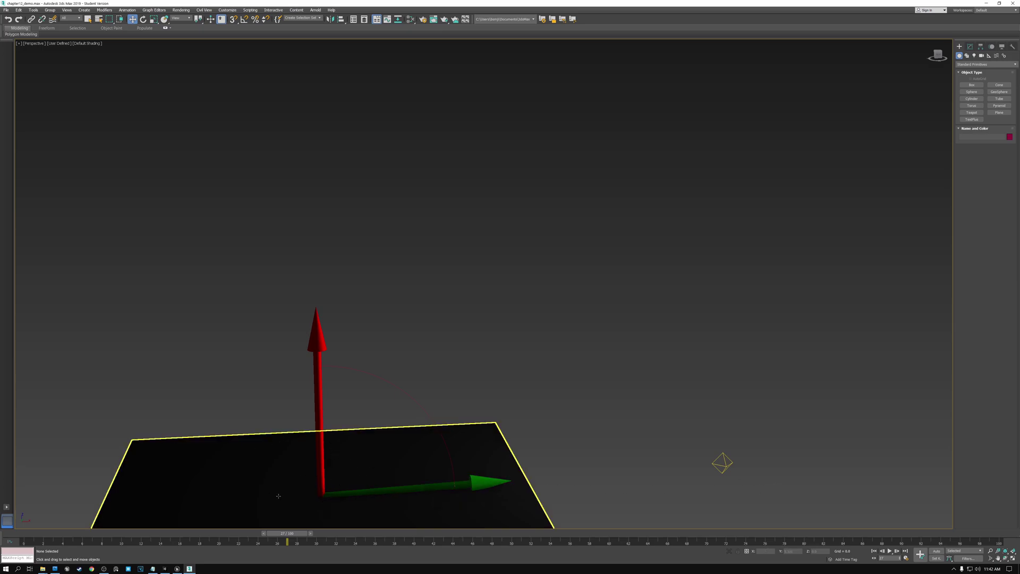
left_click_drag(286, 537, 24, 511)
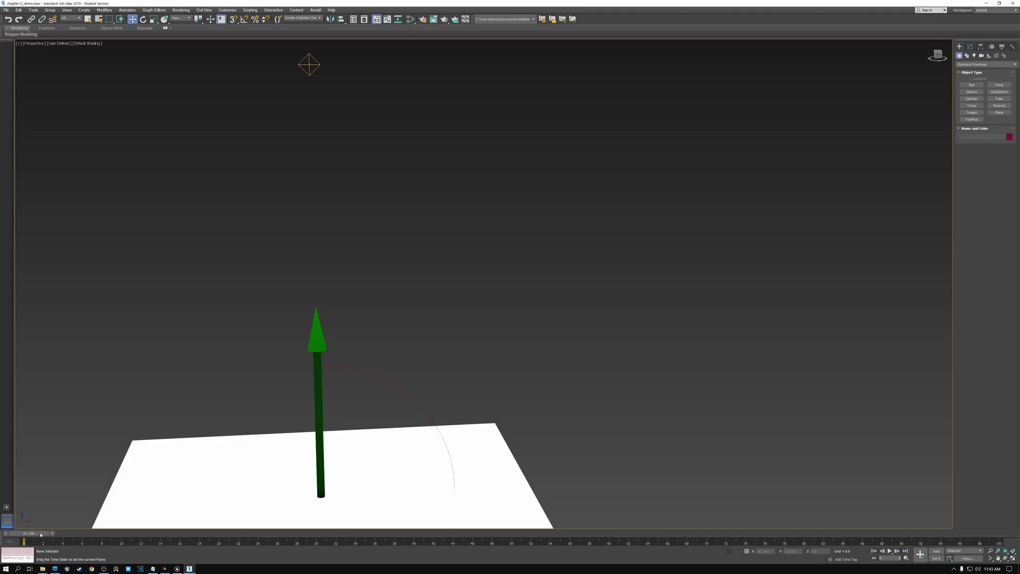
Step: Scrub the timeline to frames 1, 10 and 26 to examine how the light's angle affects the plane's brightness
left_click_drag(40, 534, 51, 534)
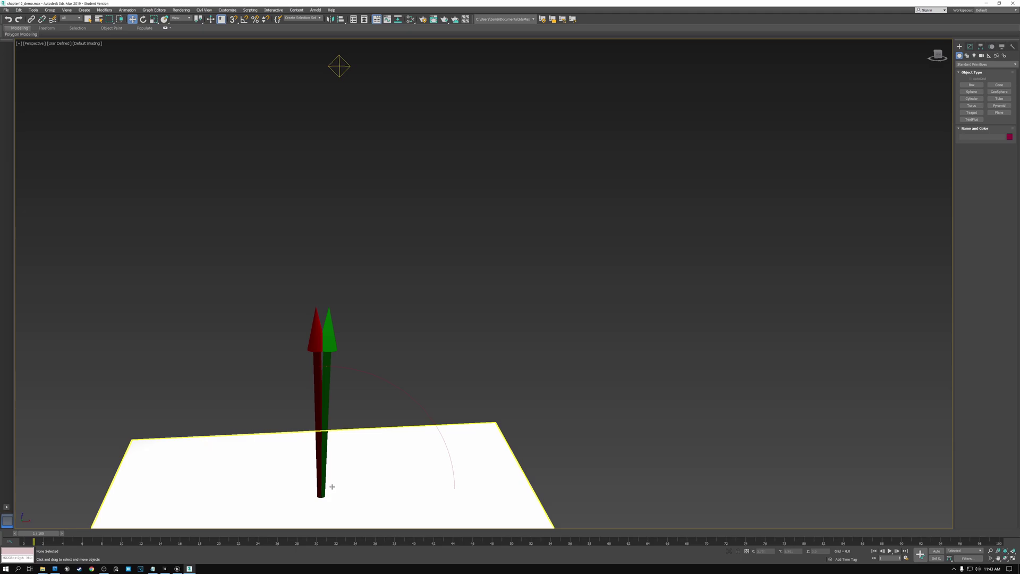
left_click_drag(45, 534, 131, 534)
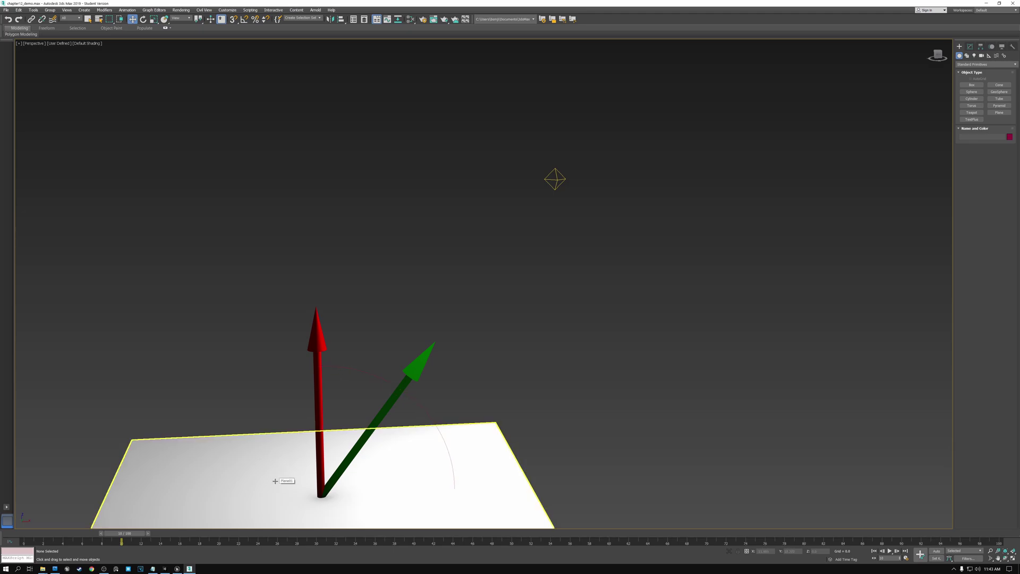
left_click_drag(134, 534, 277, 534)
key("w")
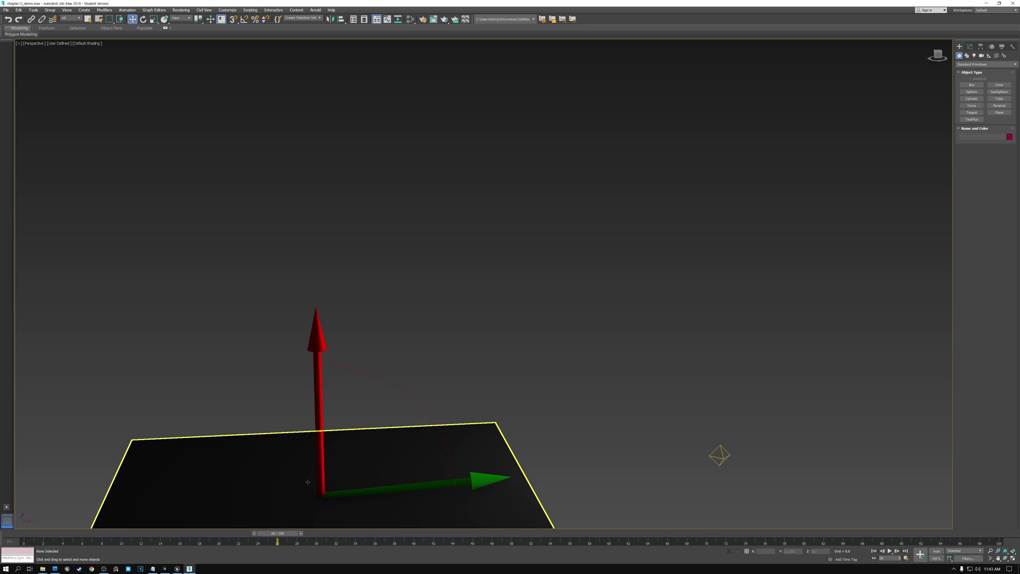
Step: Scrub the timeline back to frame 0, then forward again to compare the arrows' alignment
mouse_move(267, 535)
left_mouse_down()
mouse_move(87, 534)
mouse_move(35, 522)
left_mouse_up()
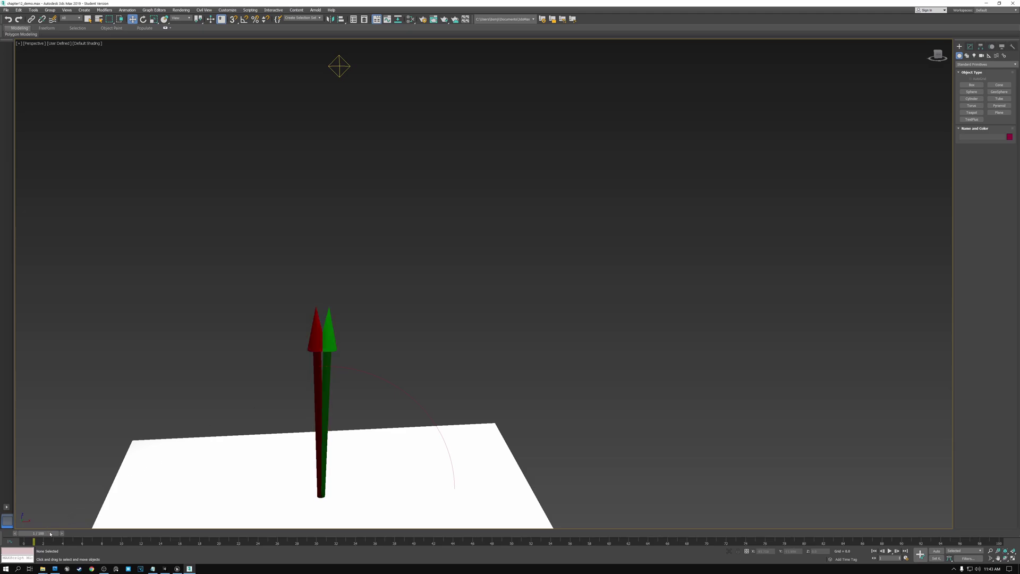
left_click_drag(51, 533, 40, 533)
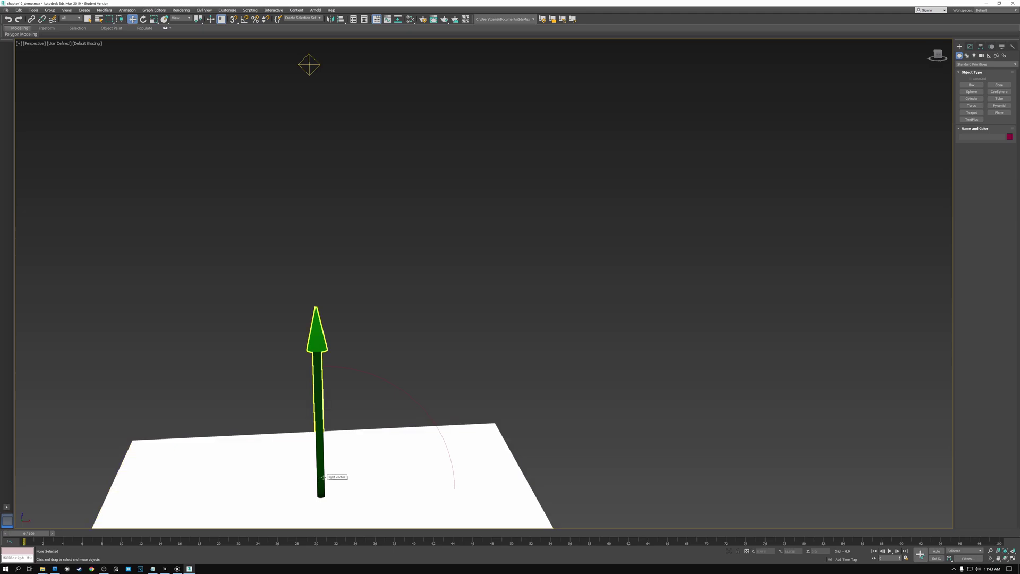
left_click_drag(35, 534, 102, 540)
Step: Switch to Unity's DotProduct graph and select the Normal Vector and View Direction nodes in the Compare Two Vectors group
key("w")
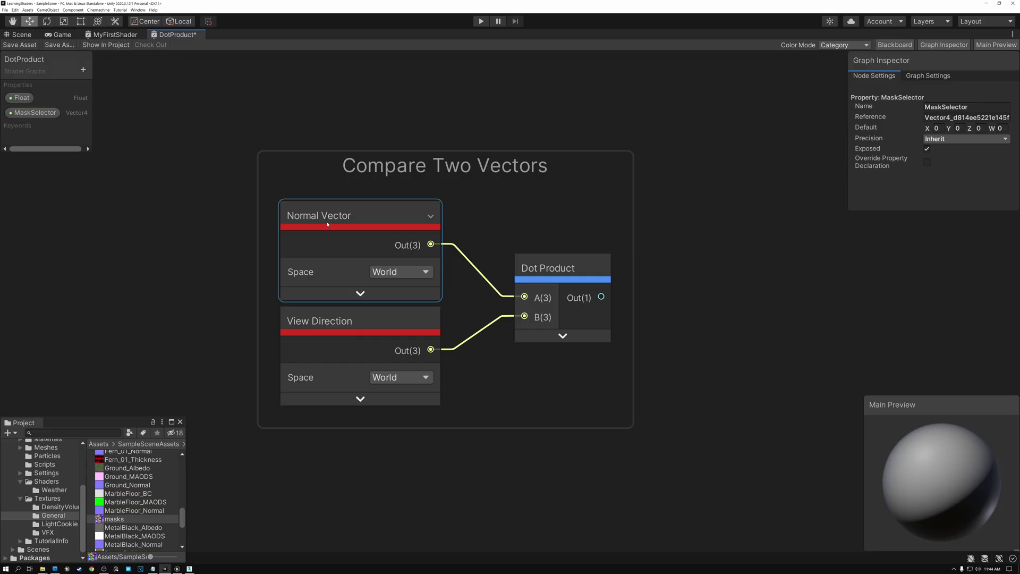
left_click(327, 217)
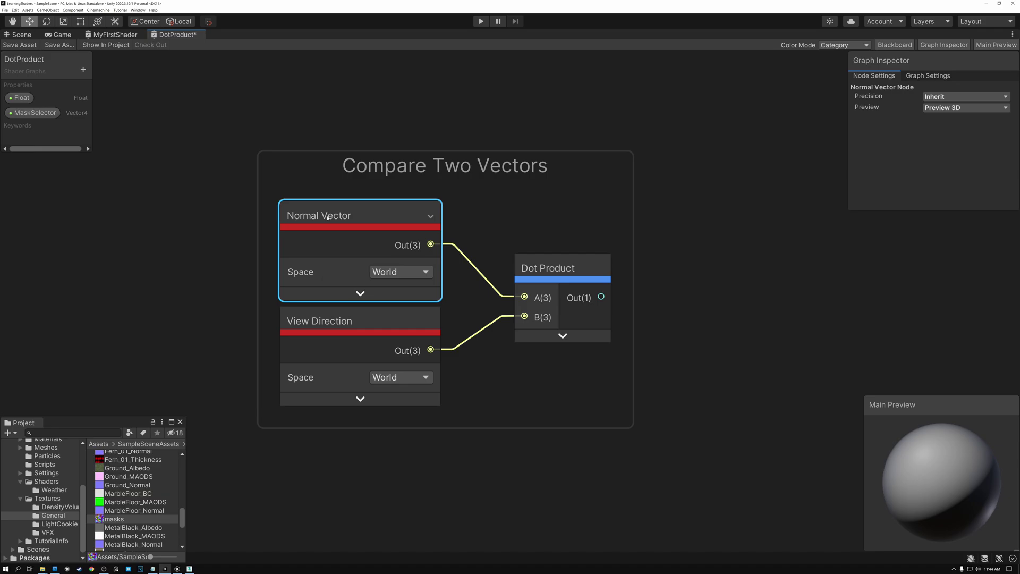
left_click(328, 322)
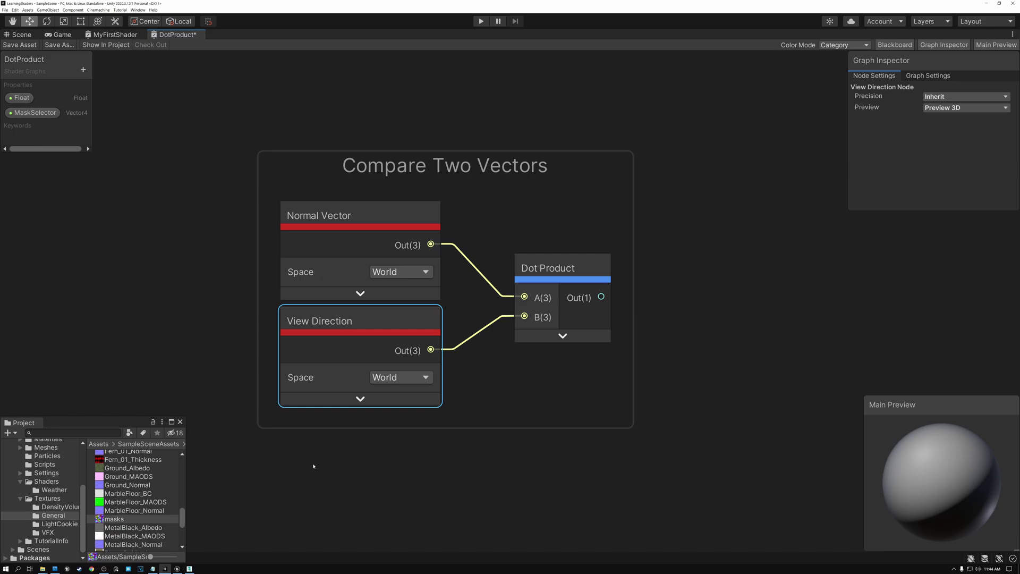
Step: Switch to Unreal's DotProduct material and examine the Camera Position, Absolute World Position, Normalize and Dot nodes in the Compare Two Vectors group
left_click(177, 568)
left_click_drag(557, 235, 438, 176)
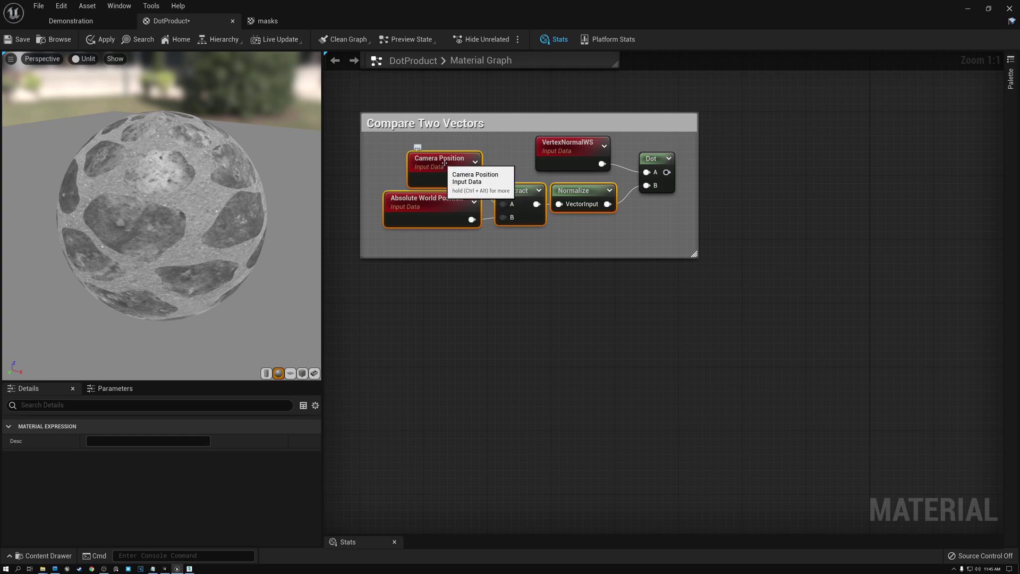
left_click(427, 199)
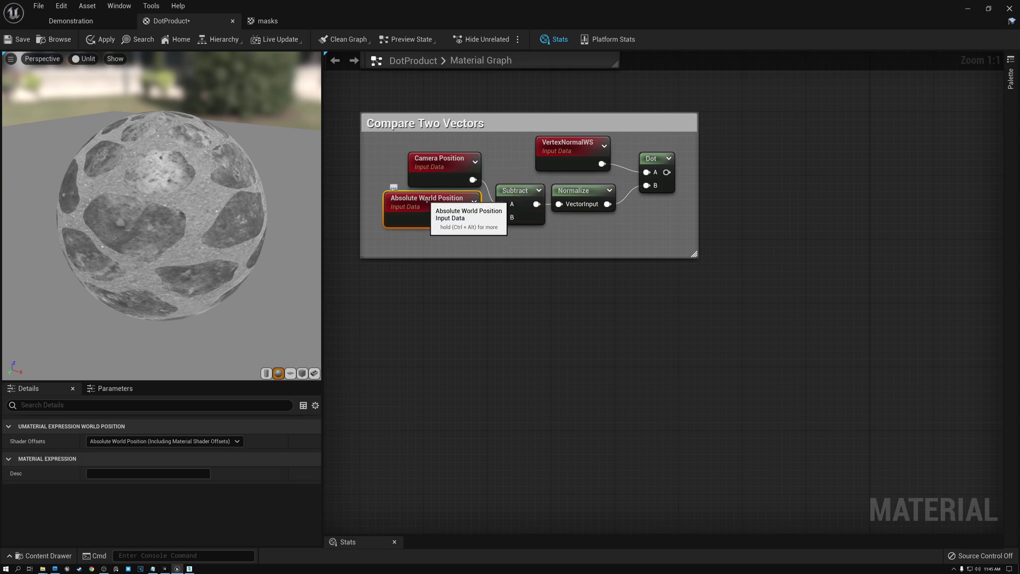
left_click(432, 162)
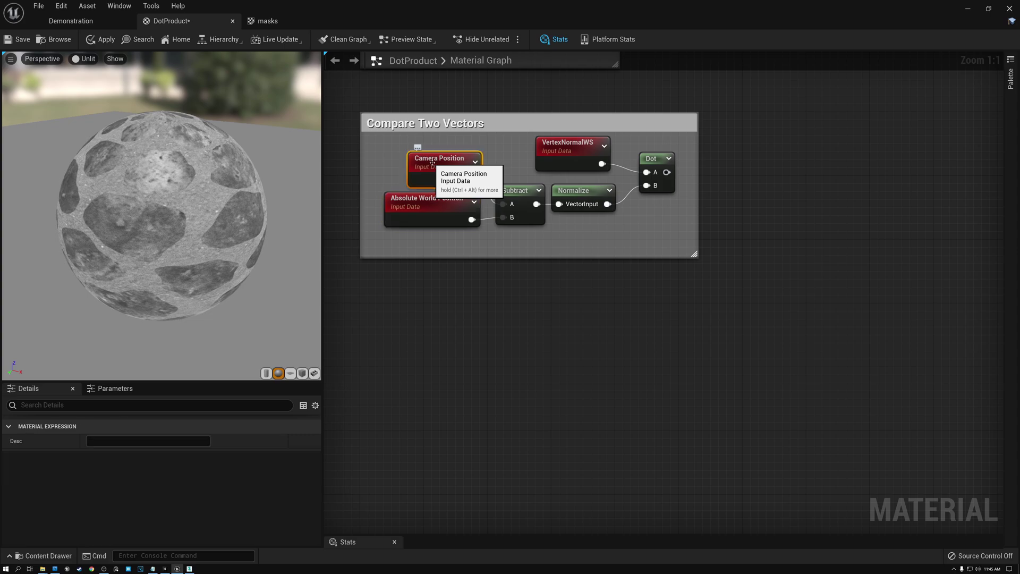
left_click(576, 189)
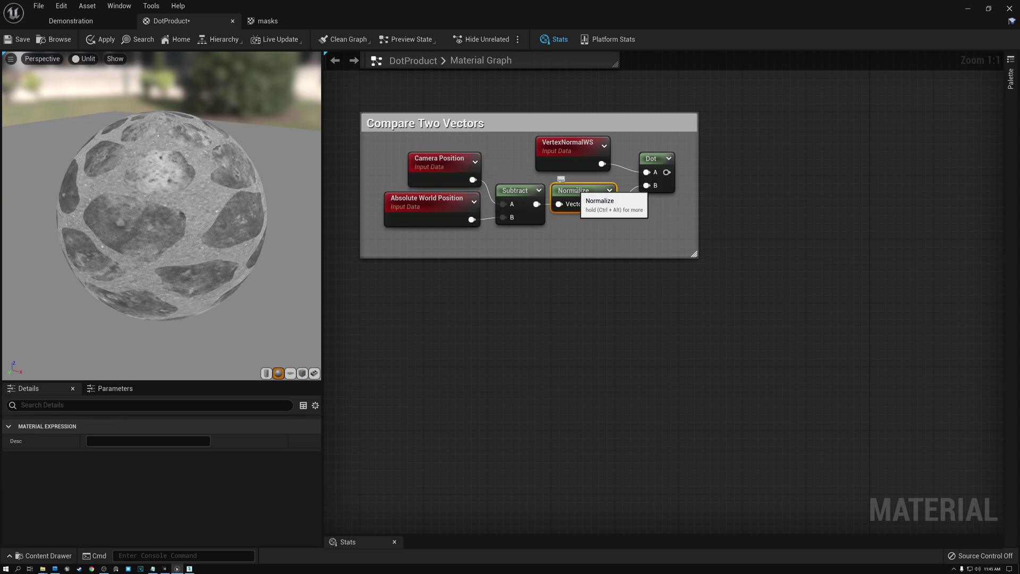
left_click(659, 158)
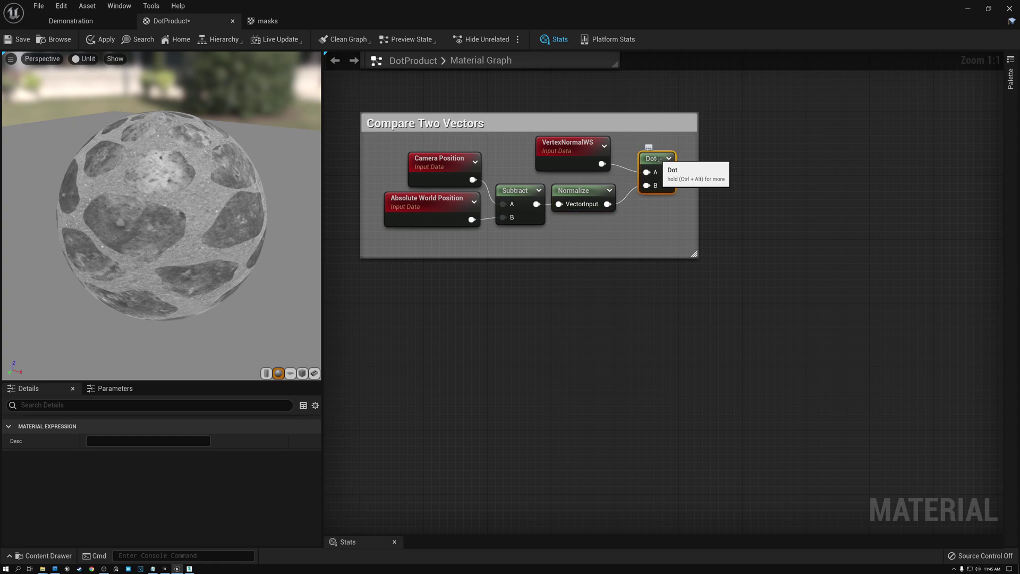
Step: Select the VertexNormalWS node and the view direction node chain to compare the two inputs feeding the Dot node
left_click(562, 143)
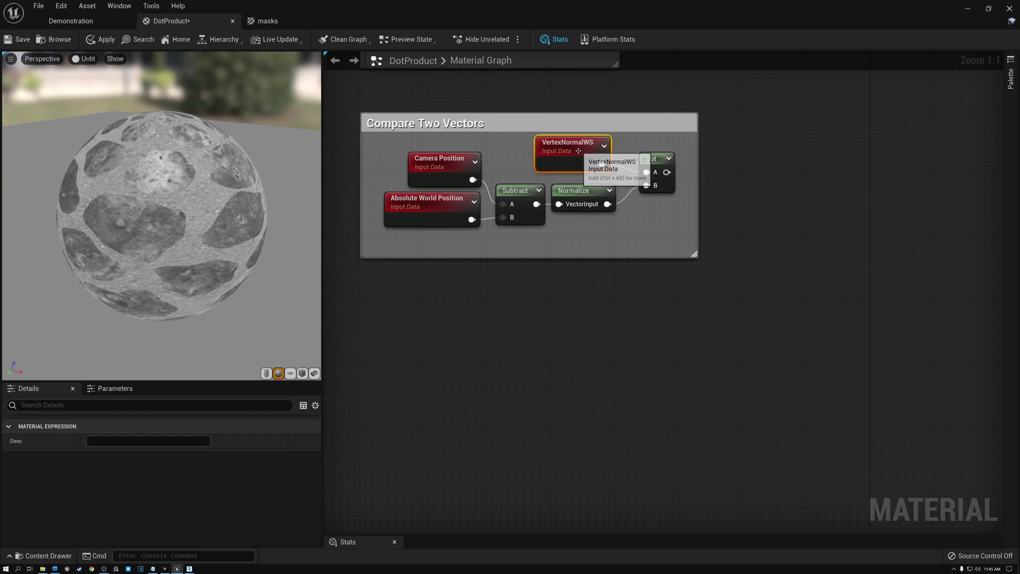
left_click_drag(584, 229, 458, 181)
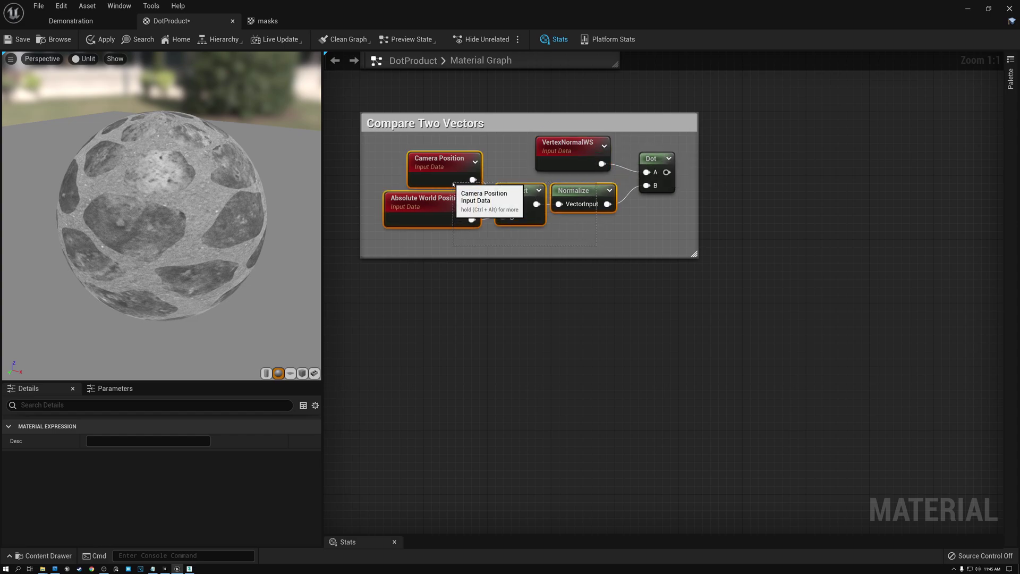
left_click(573, 147)
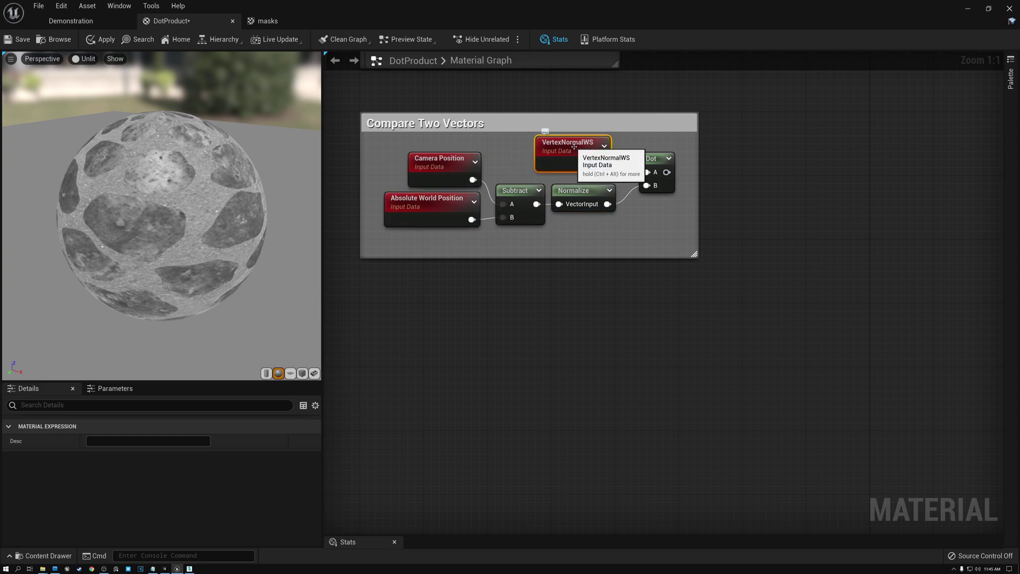
left_click(658, 166)
Step: Connect the output of the Compare Two Vectors group's Dot node to the material's Base Color
right_click_drag(765, 121, 772, 186)
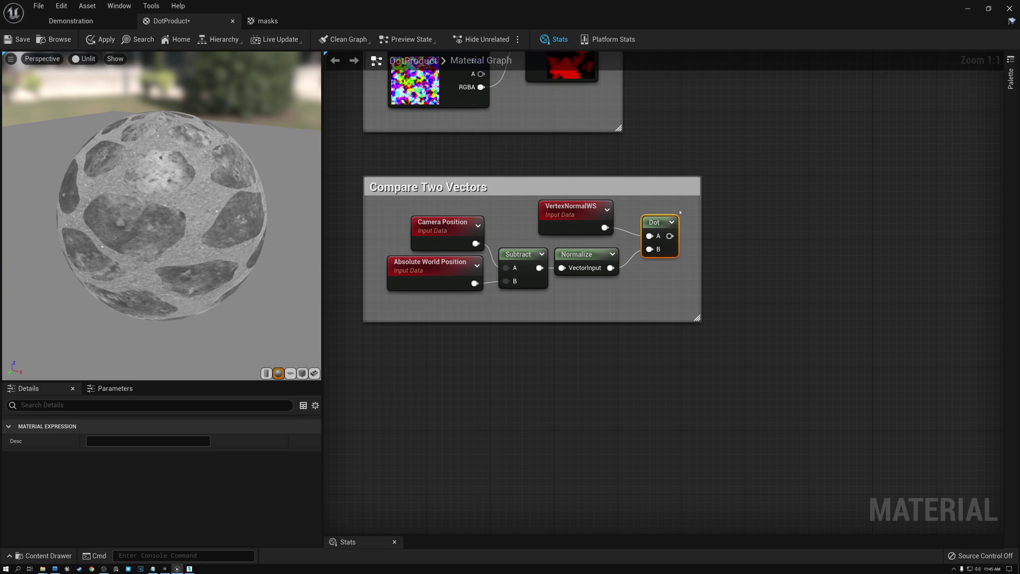
right_click_drag(759, 160, 685, 294)
scroll(685, 293, "down", 1)
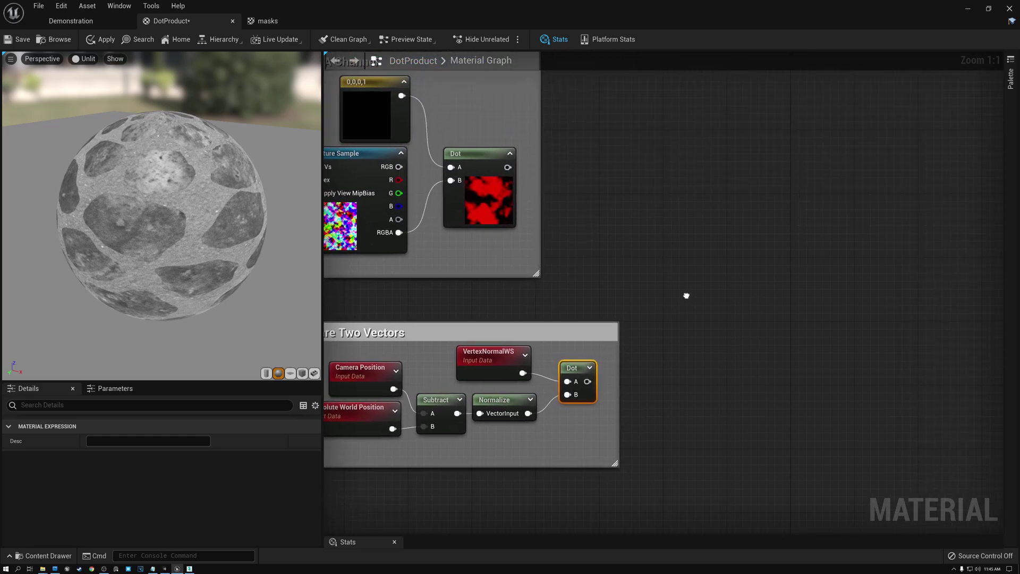
scroll(700, 249, "down", 1)
right_click_drag(700, 248, 557, 408)
scroll(591, 323, "down", 2)
left_click_drag(477, 516, 615, 80)
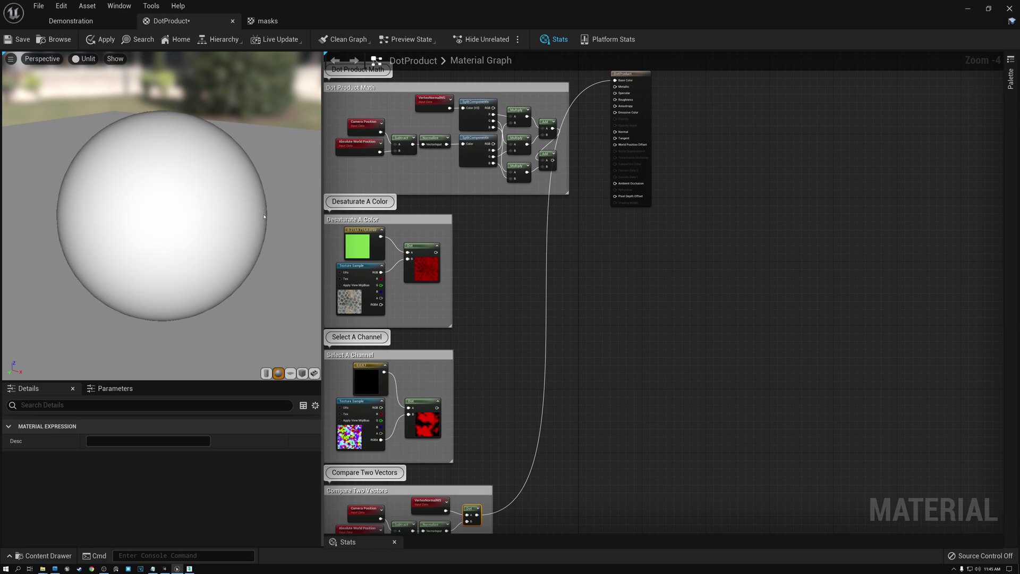
Step: Add a OneMinus node beside the Dot node of the Compare Two Vectors group
right_click_drag(585, 376, 626, 216)
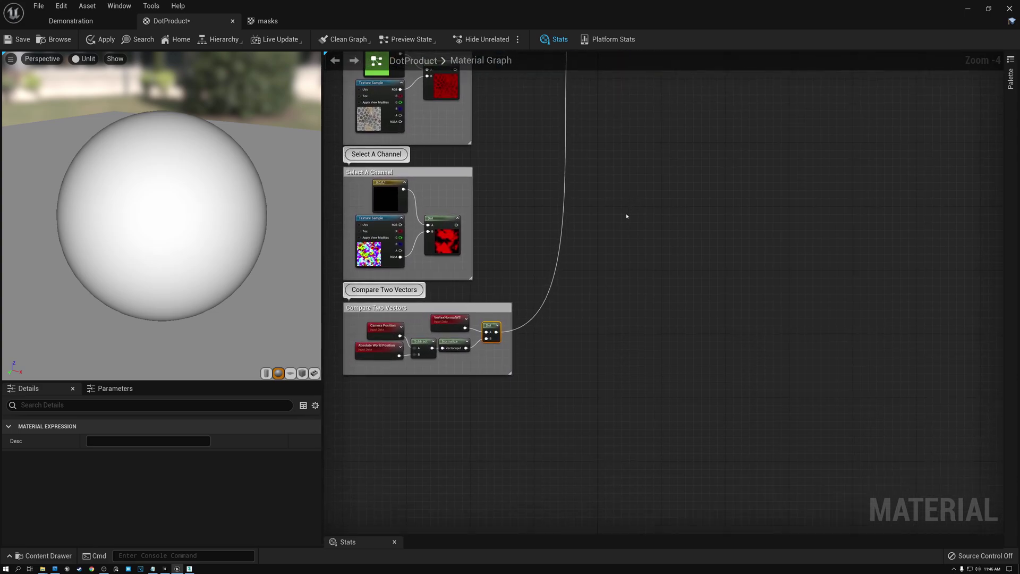
left_click(549, 332)
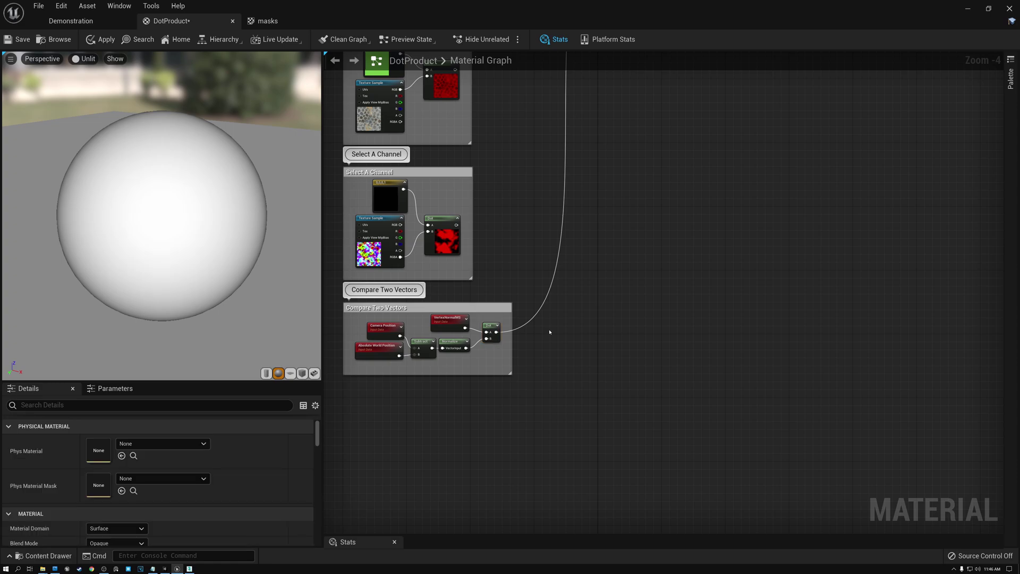
right_click(549, 332)
type("one")
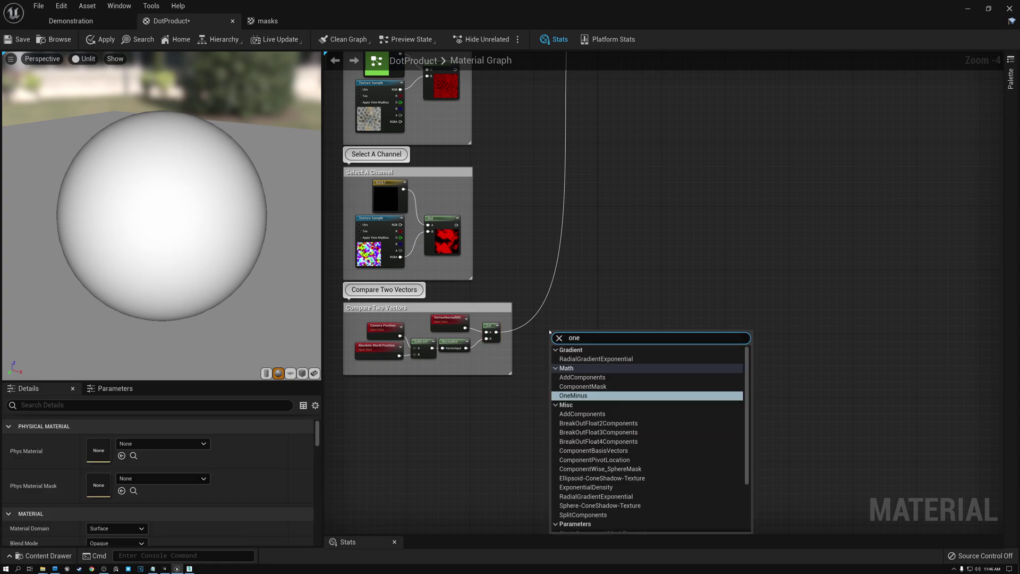
left_click(579, 396)
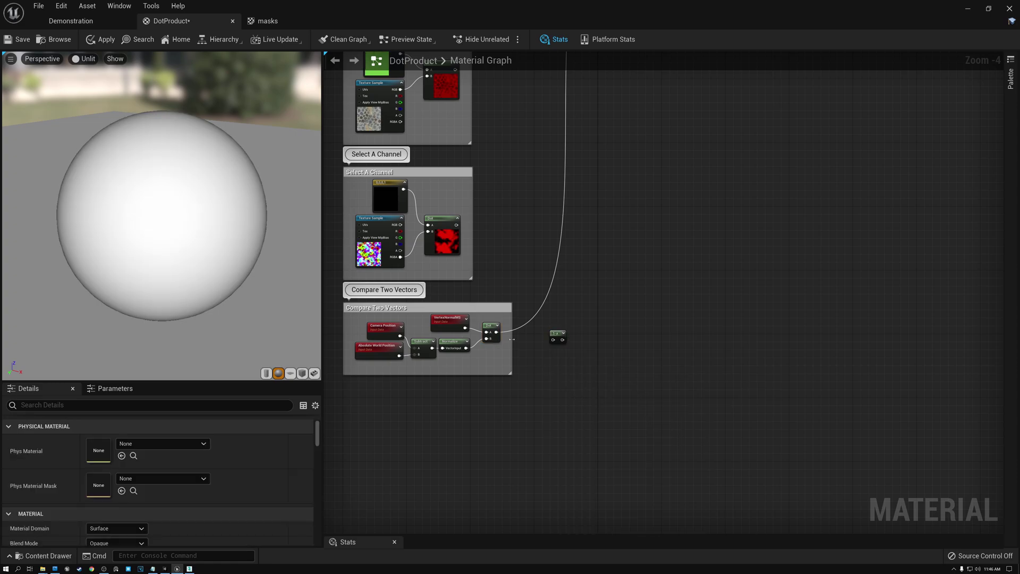
Step: Feed the Compare Two Vectors Dot output into the 1-x node and connect that node's output to the material's Base Color
right_click_drag(606, 206, 596, 352)
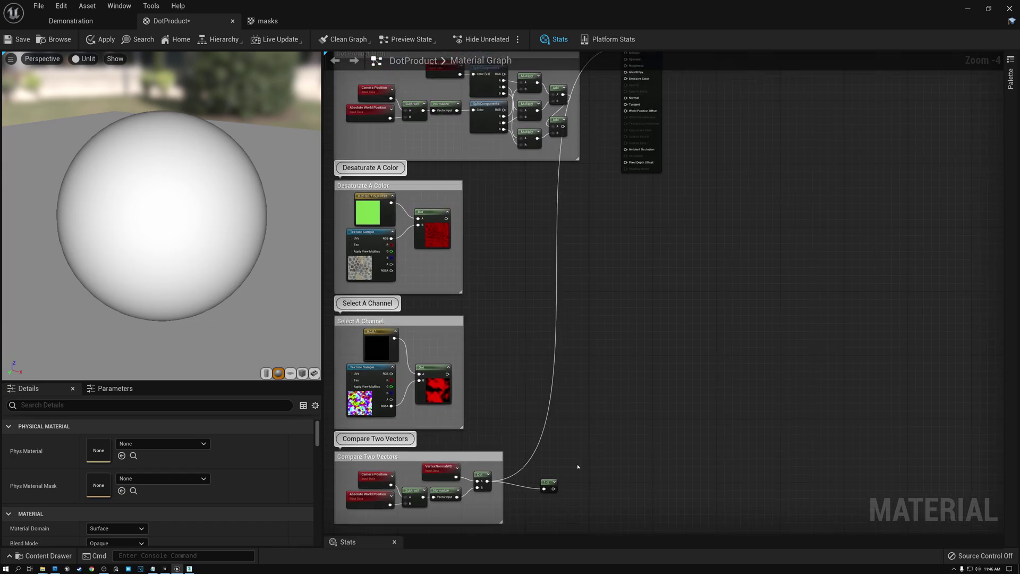
left_click(549, 478)
left_click_drag(549, 479, 553, 462)
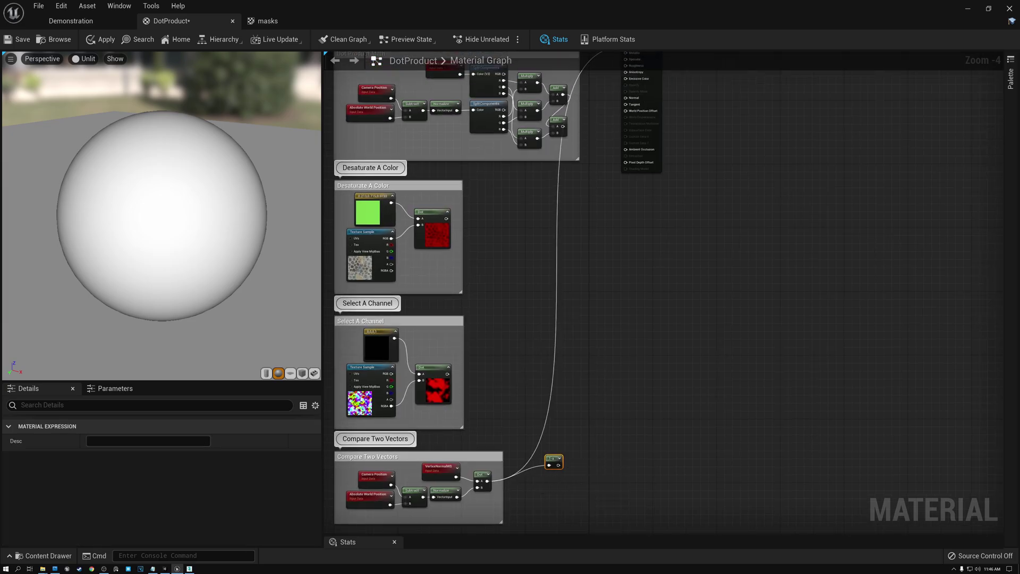
right_click_drag(614, 363, 601, 415)
left_click_drag(546, 516, 613, 99)
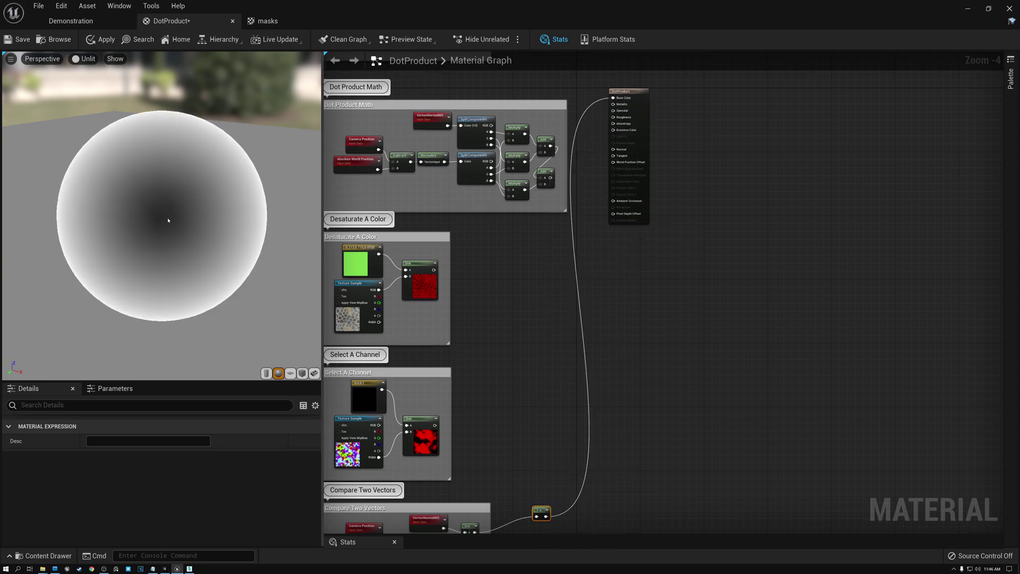
Step: Examine the inverted shading on the preview sphere and the Dot, VertexNormalWS and view direction nodes in the Compare Two Vectors group
scroll(168, 219, "up", 3)
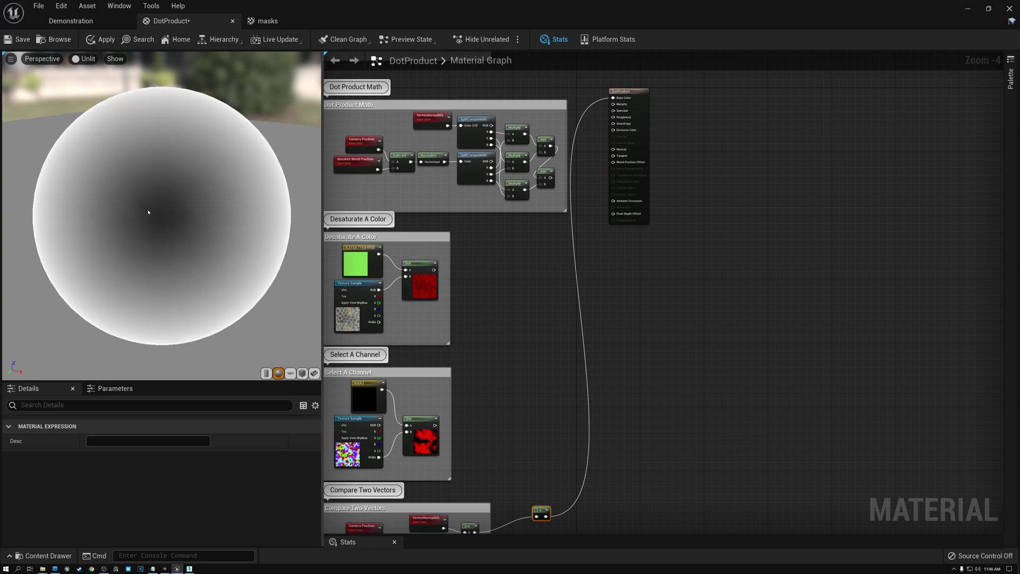
scroll(161, 205, "down", 2)
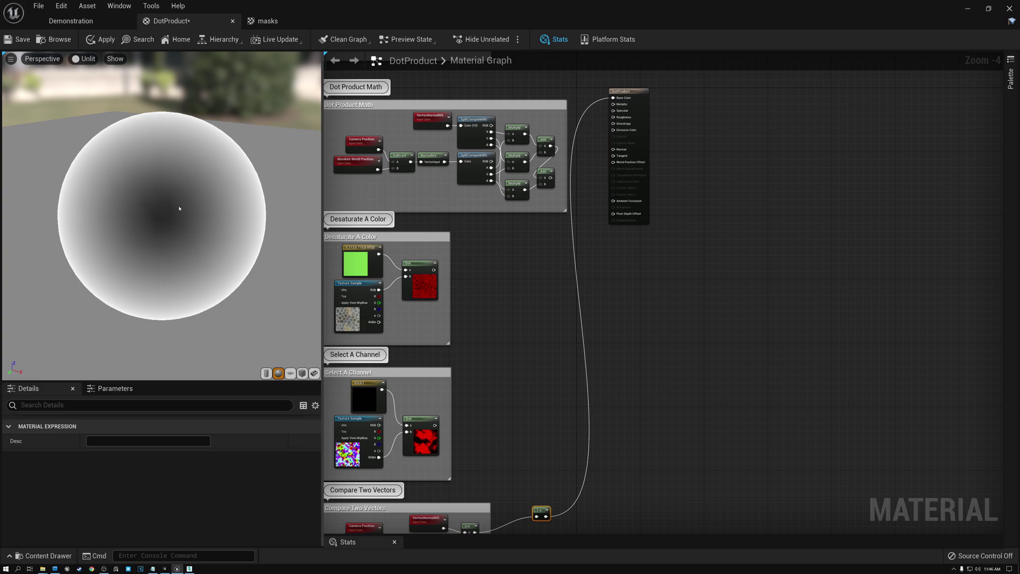
right_click_drag(323, 295, 580, 149)
scroll(581, 148, "up", 5)
right_click_drag(570, 191, 742, 89)
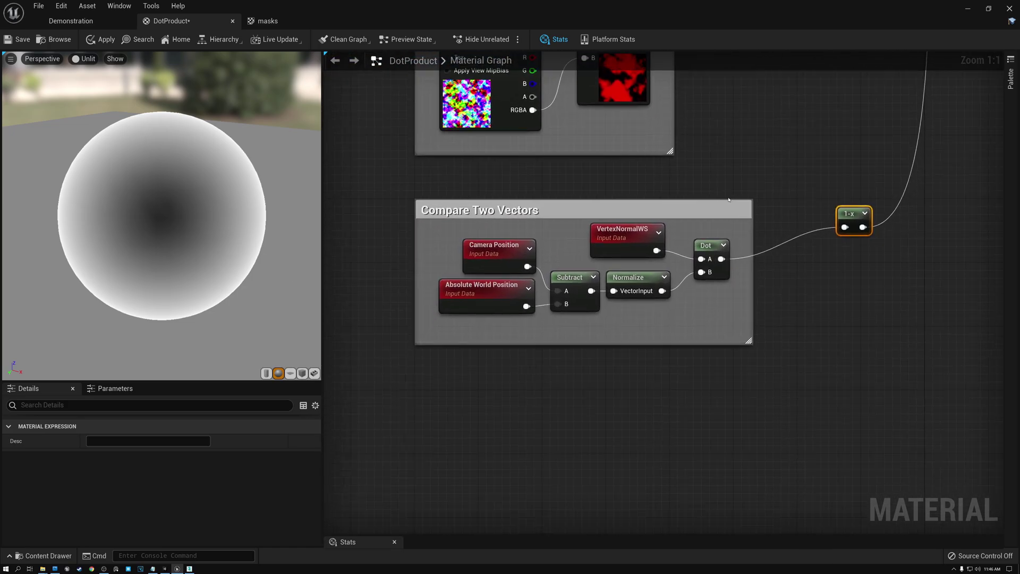
left_click(710, 245)
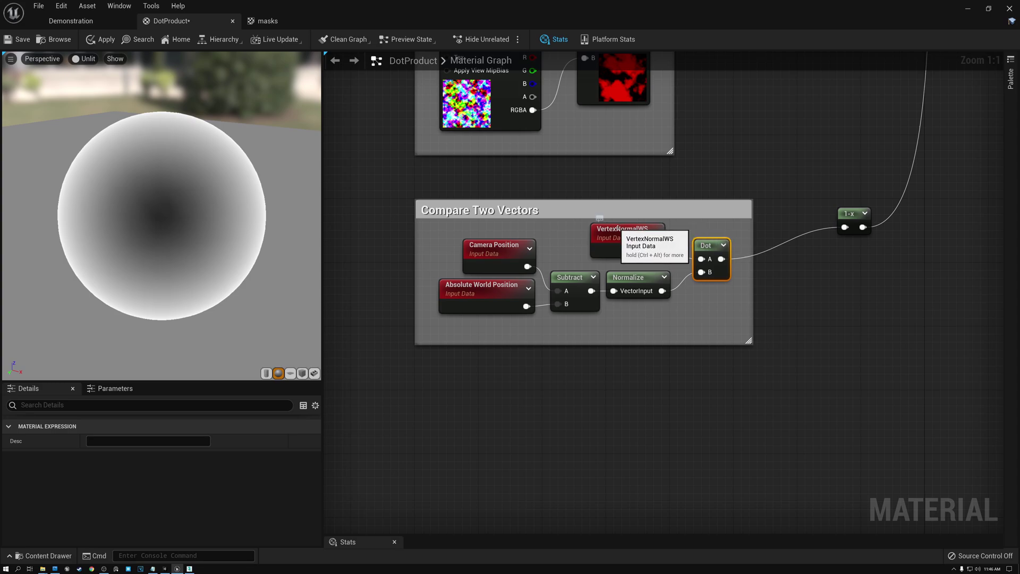
left_click(625, 230)
left_click_drag(652, 325, 475, 273)
left_click(494, 398)
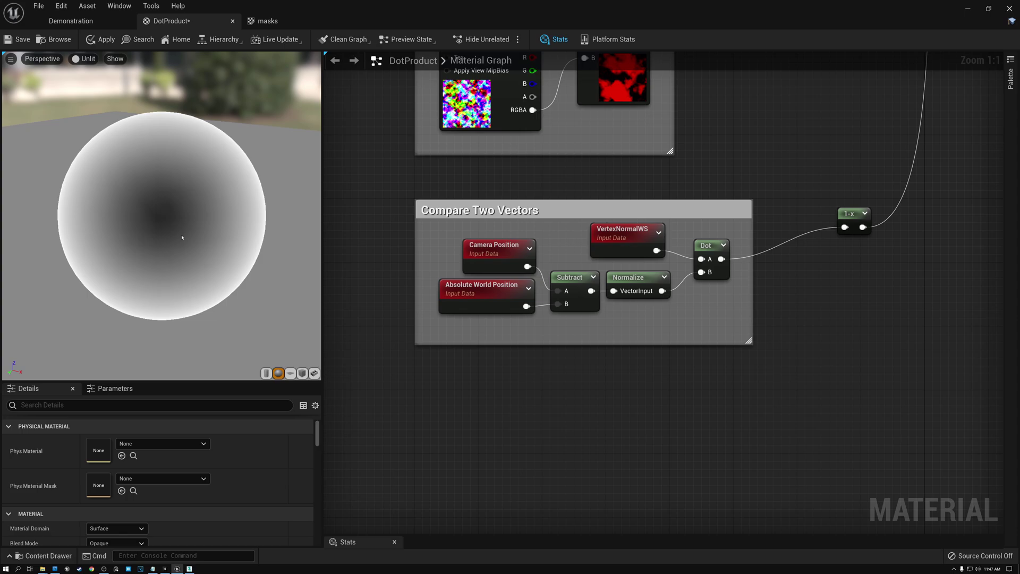
left_click(697, 257)
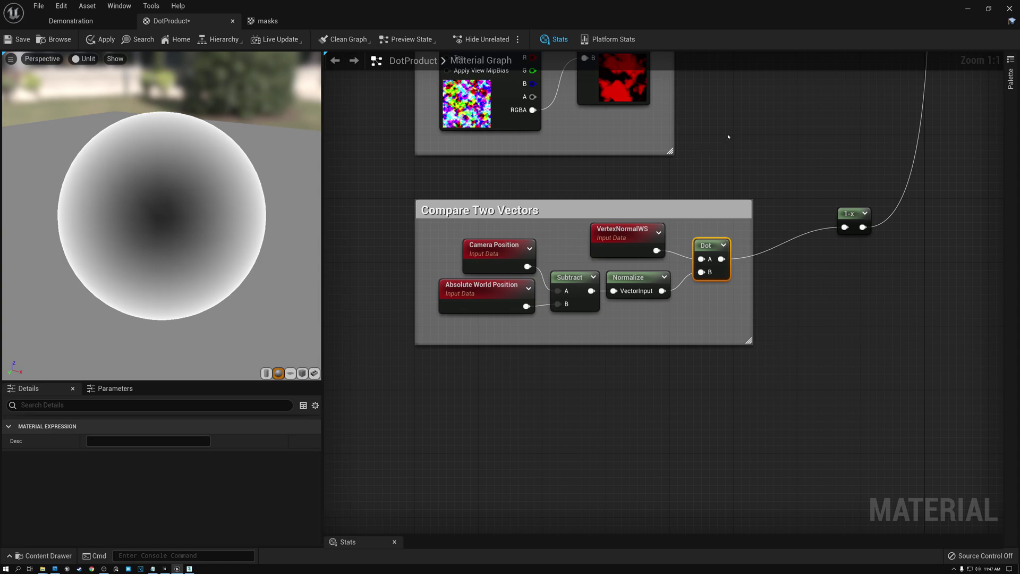
Step: Review the Dot Product group, then select the SplitComponents, Multiply and Add nodes in the Dot Product Math group
right_click_drag(715, 150, 639, 533)
scroll(706, 285, "down", 2)
right_click_drag(677, 271, 604, 196)
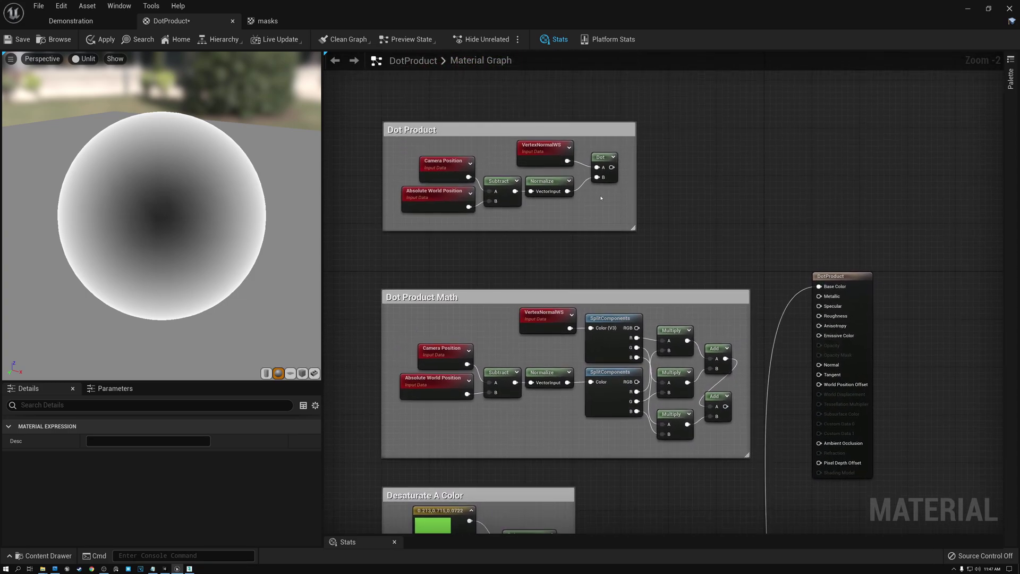
right_click_drag(685, 243, 660, 85)
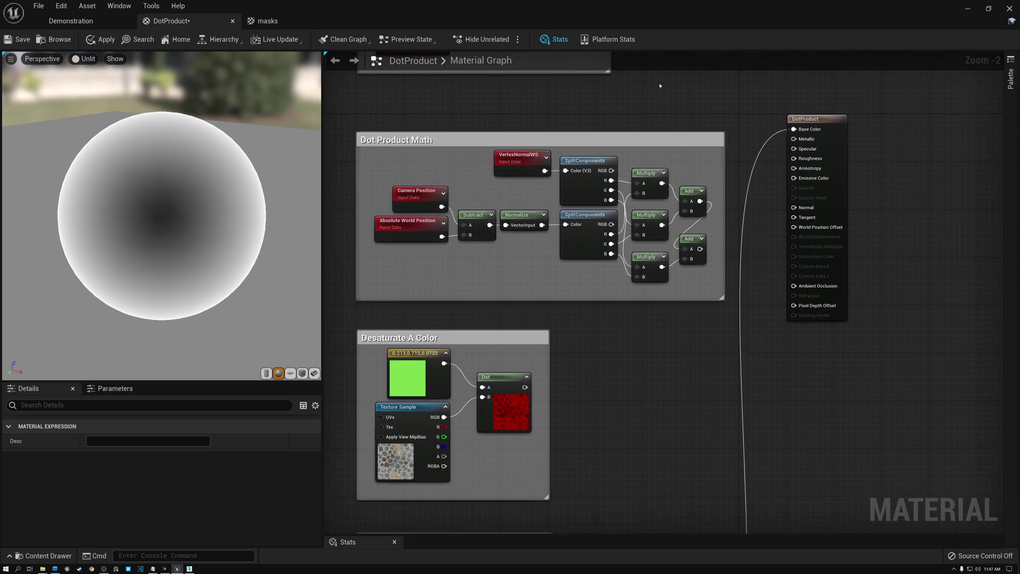
left_click_drag(556, 155, 707, 290)
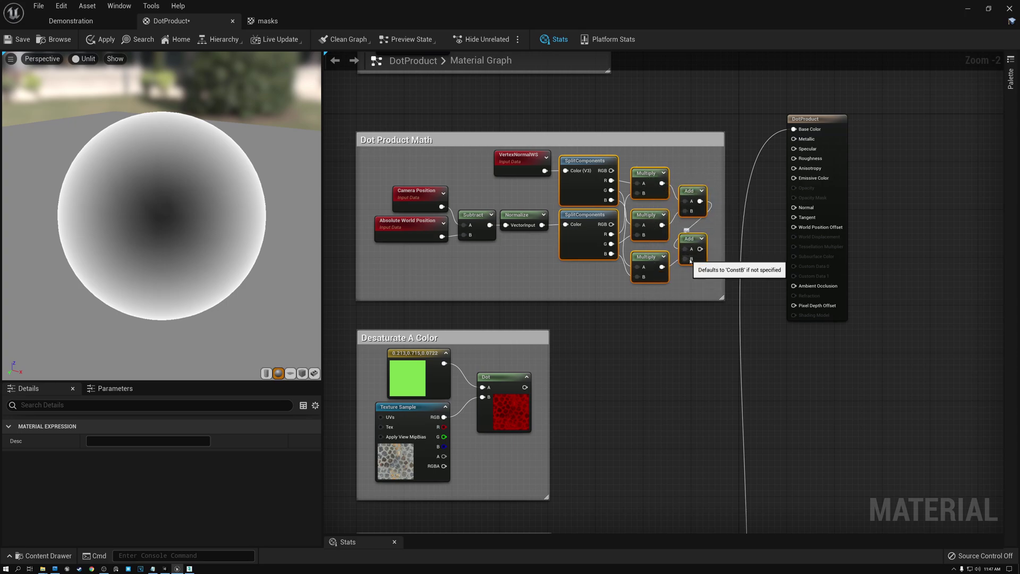
Step: Review the Texture Sample and Dot nodes in Desaturate A Color and the masks Texture Sample in Select A Channel
right_click_drag(610, 364, 644, 176)
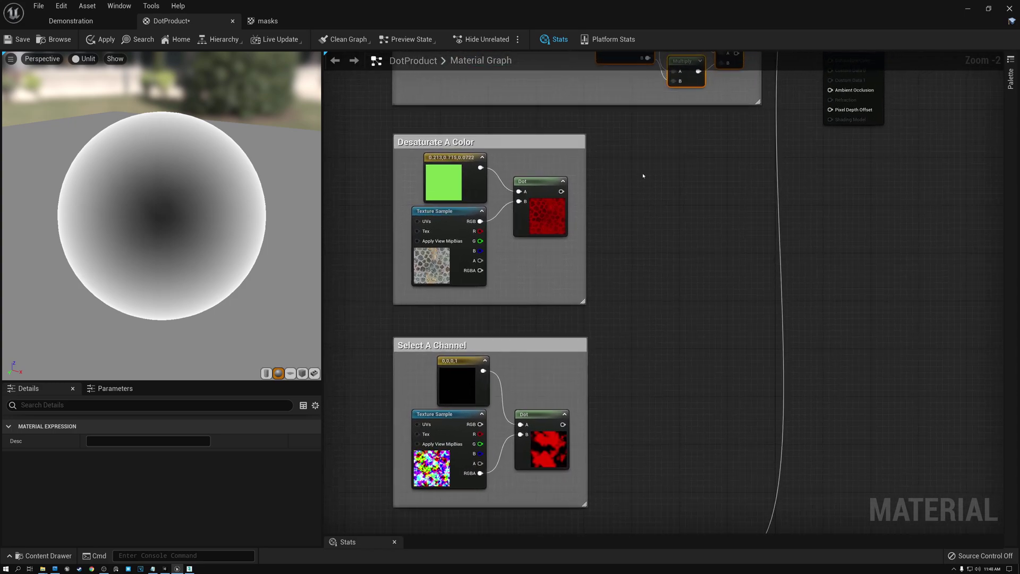
left_click(456, 211)
left_click(544, 205)
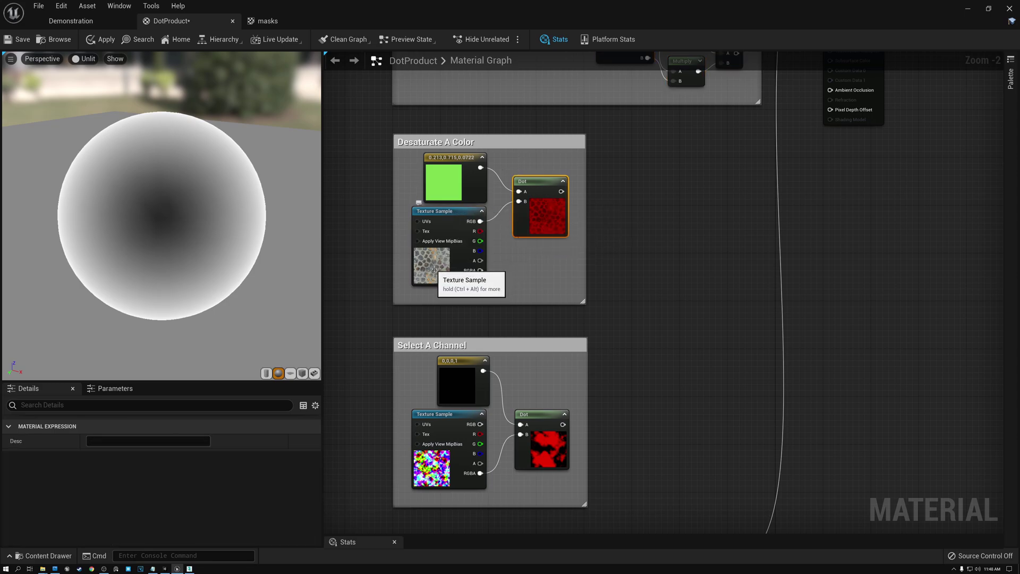
left_click(456, 250)
right_click_drag(628, 315, 639, 131)
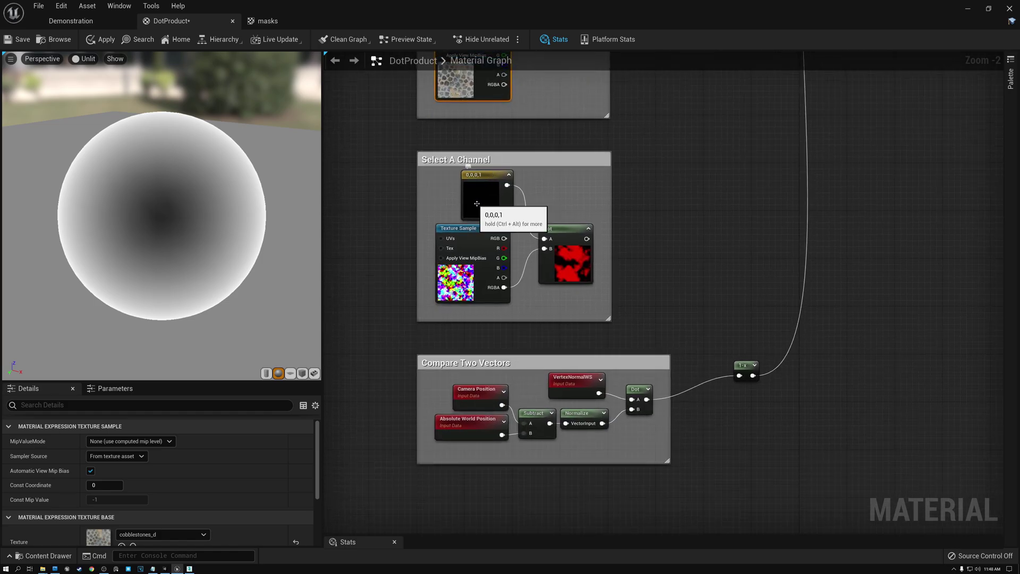
left_click(470, 229)
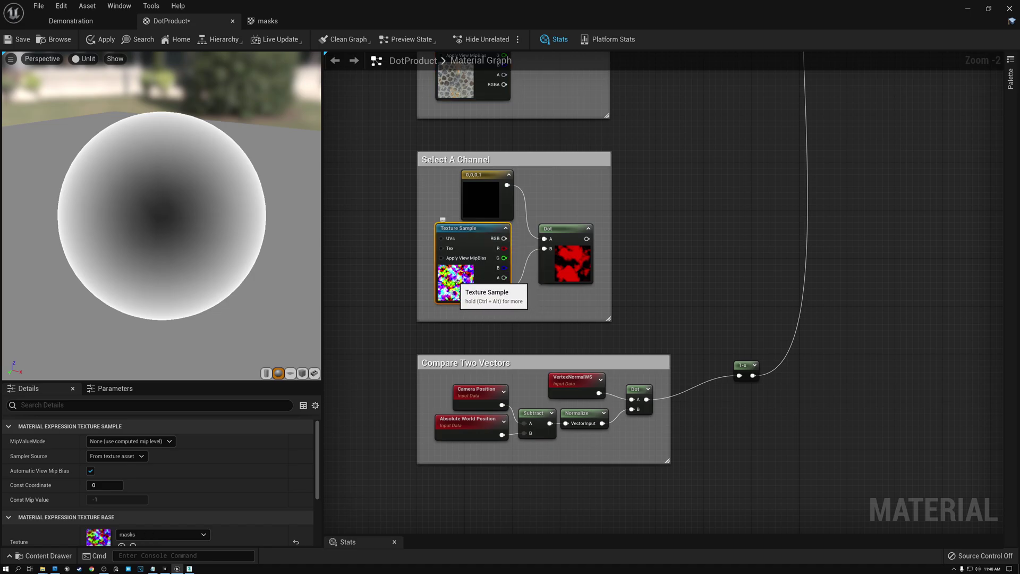
Step: Review the Compare Two Vectors group by selecting its Dot, Camera Position and Absolute World Position nodes
right_click_drag(633, 291, 712, 163)
scroll(596, 135, "up", 2)
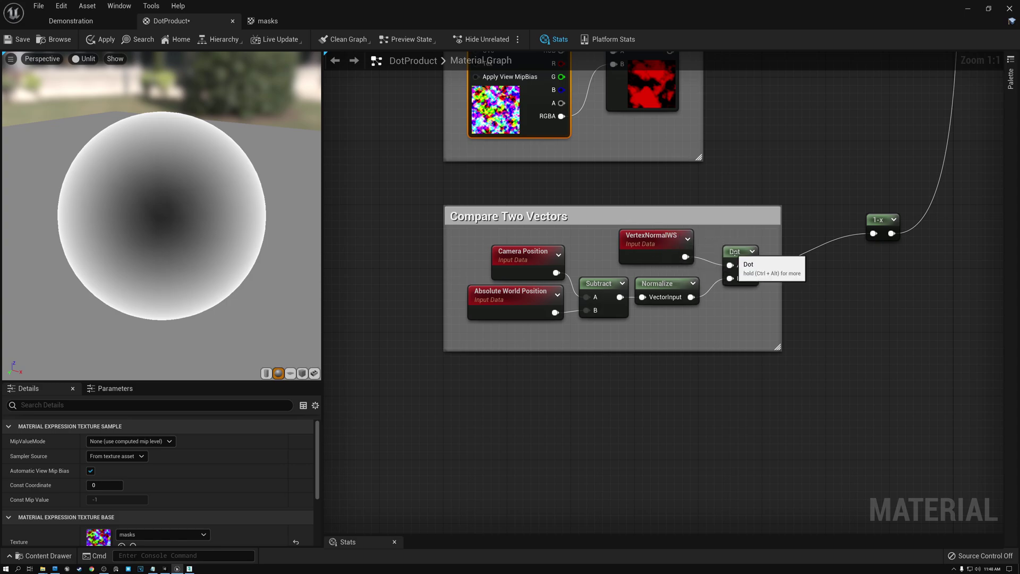
left_click(736, 254)
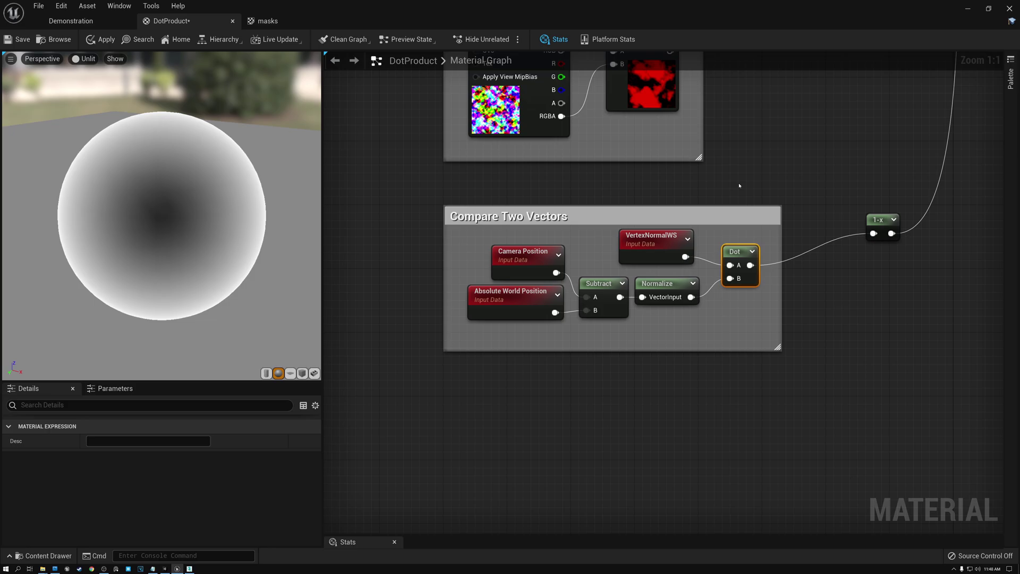
right_click_drag(745, 159, 673, 290)
scroll(719, 166, "down", 1)
right_click_drag(719, 166, 674, 294)
scroll(690, 231, "down", 2)
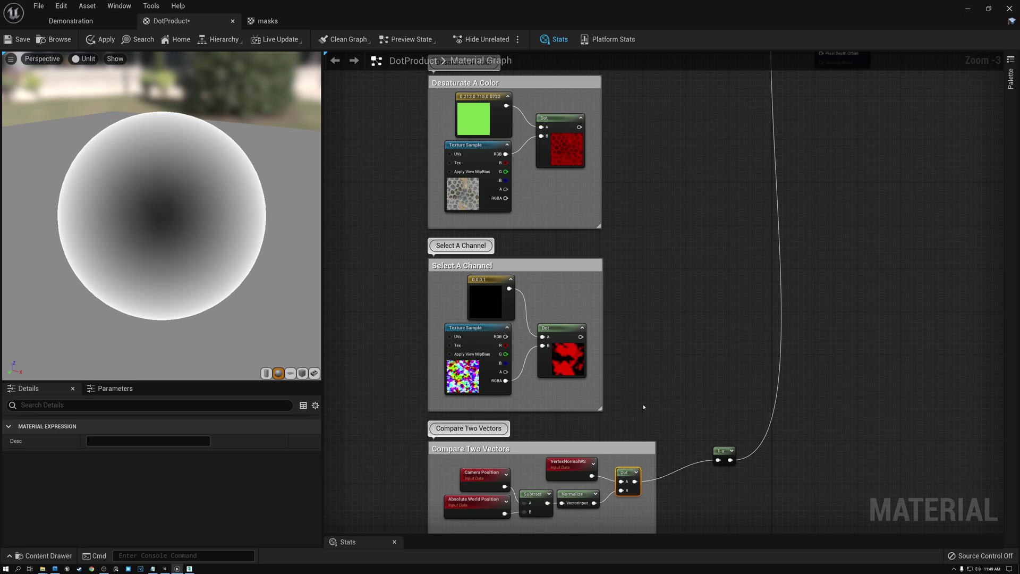
left_click(478, 477)
left_click(473, 503)
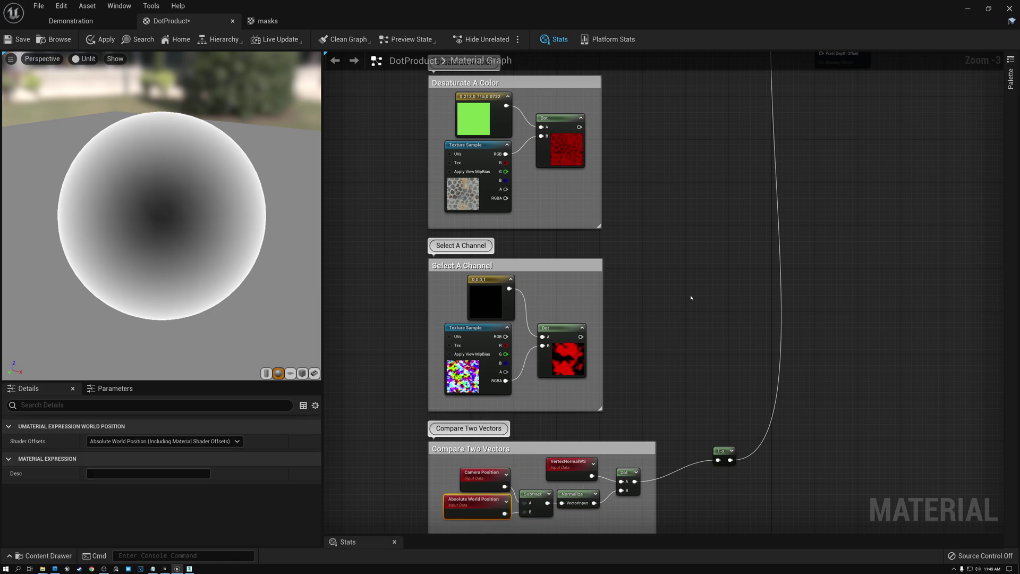